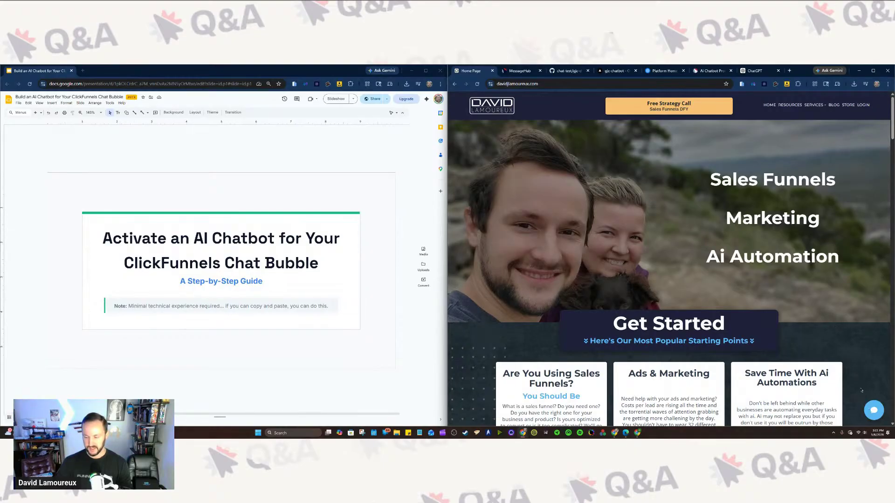
Step: Open the website's live chat and review its answers about getting in touch and the services offered
{"action": "left_click", "coordinate": [873, 407]}
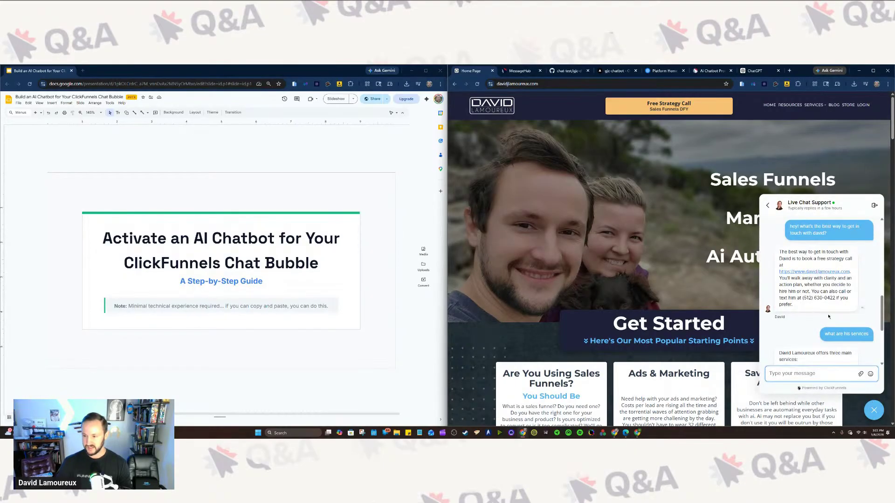
{"action": "scroll", "coordinate": [821, 359], "scroll_direction": "up", "scroll_amount": 1}
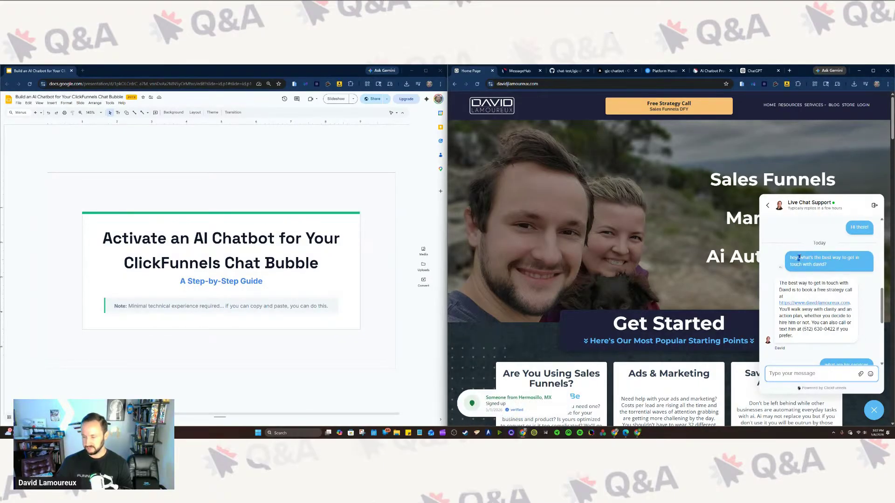
{"action": "left_click_drag", "start_coordinate": [798, 257], "coordinate": [837, 268]}
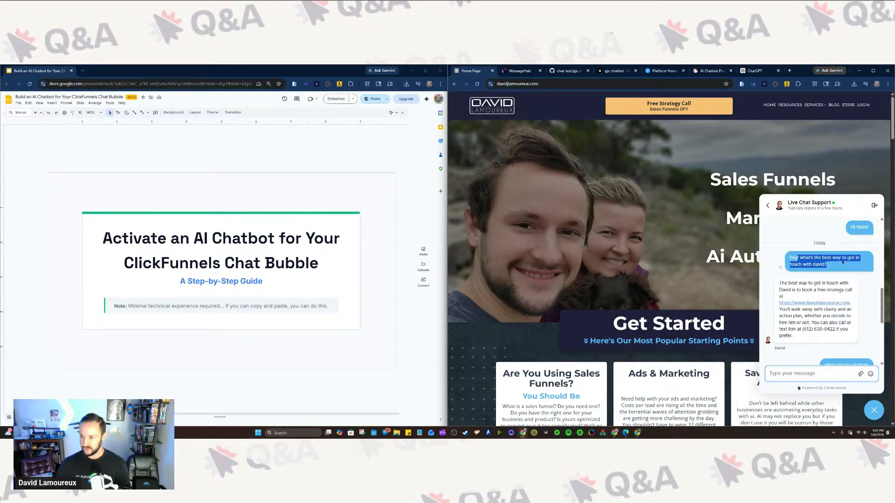
{"action": "left_click", "coordinate": [836, 281]}
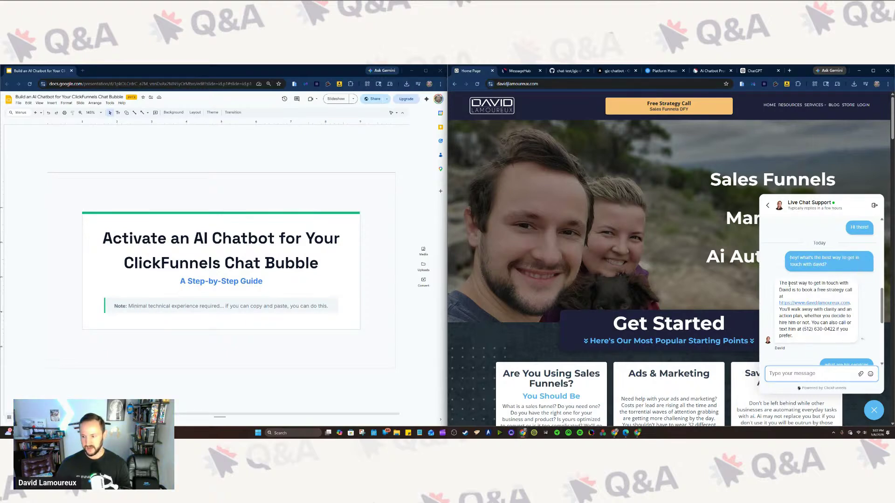
{"action": "scroll", "coordinate": [849, 244], "scroll_direction": "down", "scroll_amount": 1}
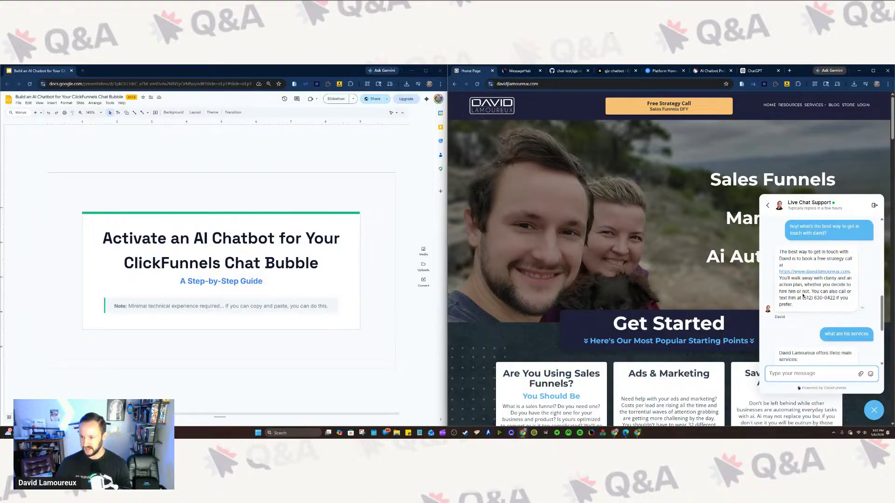
{"action": "scroll", "coordinate": [813, 281], "scroll_direction": "down", "scroll_amount": 1}
{"action": "left_click_drag", "start_coordinate": [813, 280], "coordinate": [841, 316]}
{"action": "scroll", "coordinate": [823, 305], "scroll_direction": "down", "scroll_amount": 1}
{"action": "left_click", "coordinate": [818, 289]}
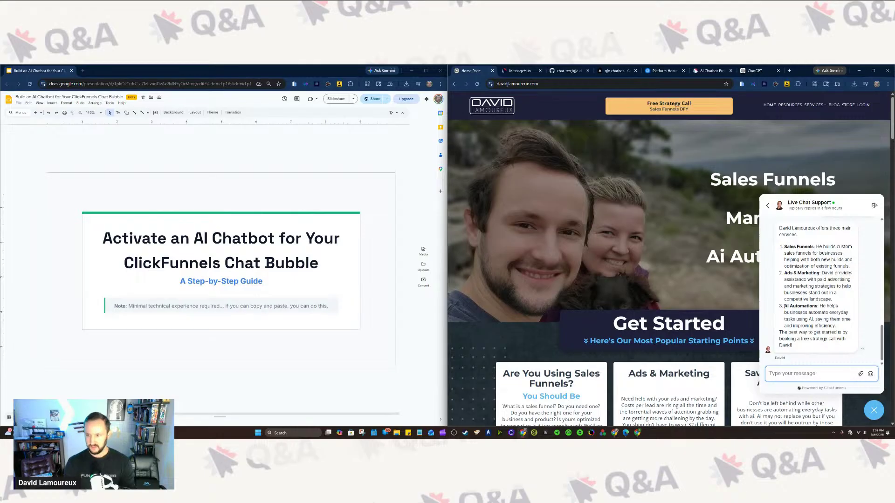
Step: Send the live chat the question "What times of day is he available?"
{"action": "type", "text": "Wha"}
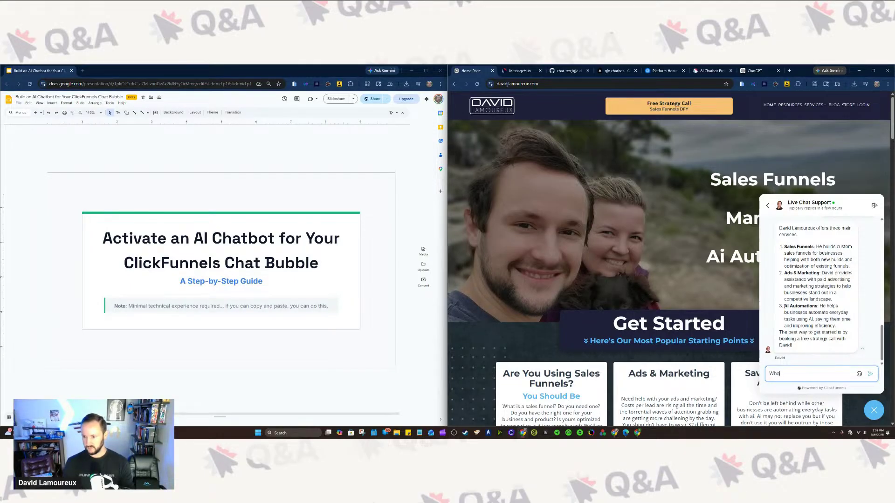
{"action": "type", "text": "t times of "}
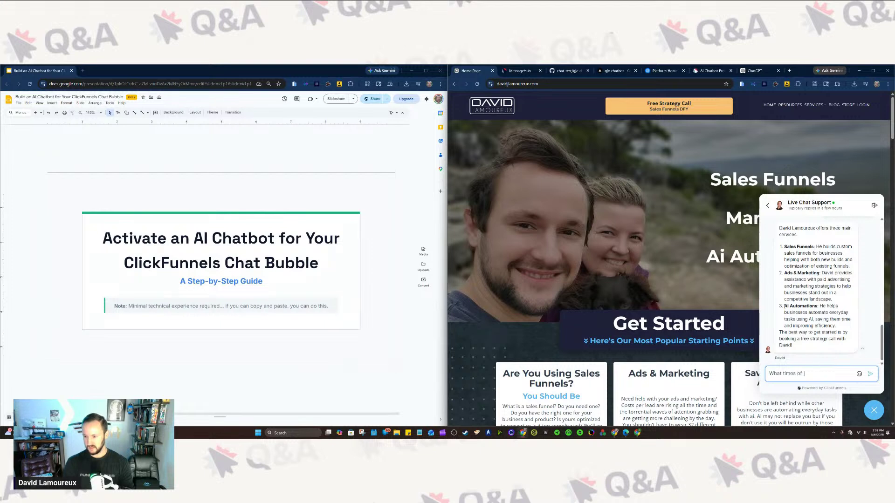
{"action": "type", "text": "day are"}
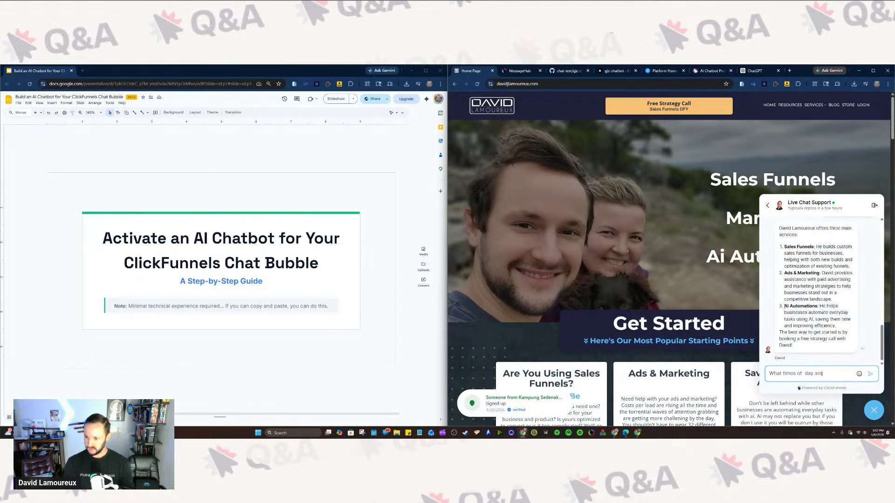
{"action": "key", "text": "BackSpace"}
{"action": "key", "text": "BackSpace"}
{"action": "type", "text": "is he aba"}
{"action": "key", "text": "BackSpace"}
{"action": "key", "text": "BackSpace"}
{"action": "key", "text": "BackSpace"}
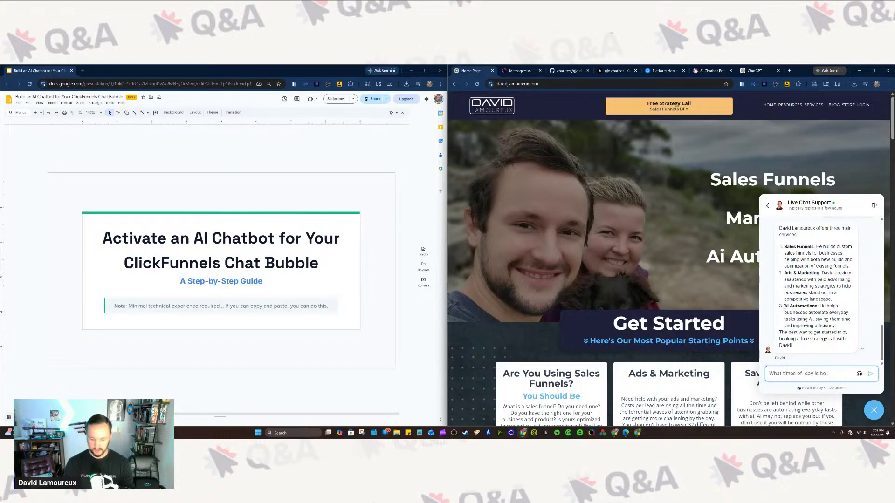
{"action": "type", "text": "availa"}
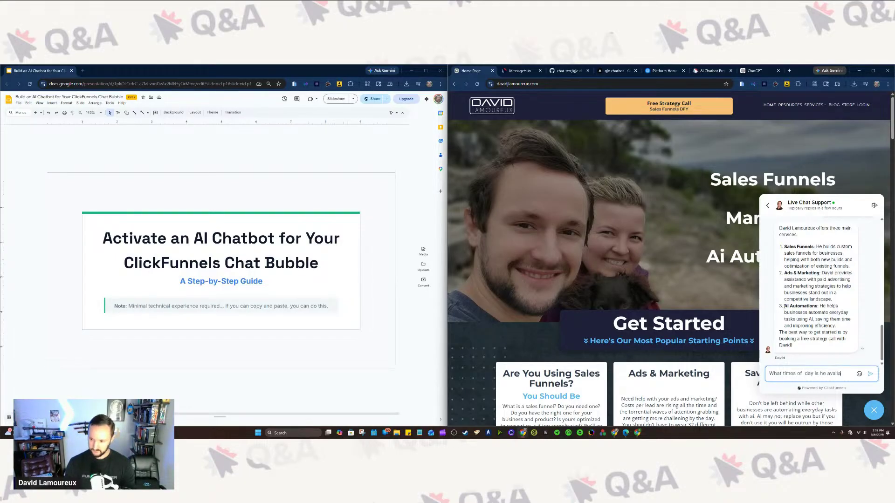
{"action": "type", "text": "ble?"}
{"action": "key", "text": "Return"}
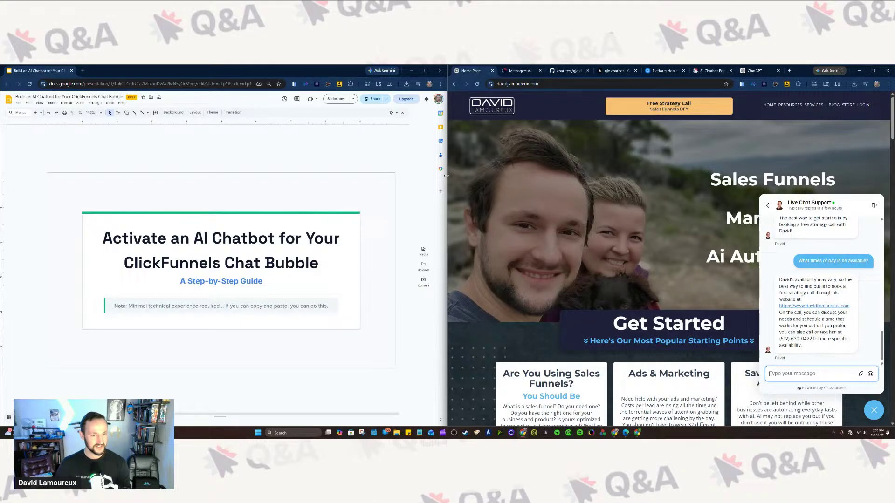
Step: Read the title slide's note about the technical experience required, highlighting its text
{"action": "left_click", "coordinate": [291, 151]}
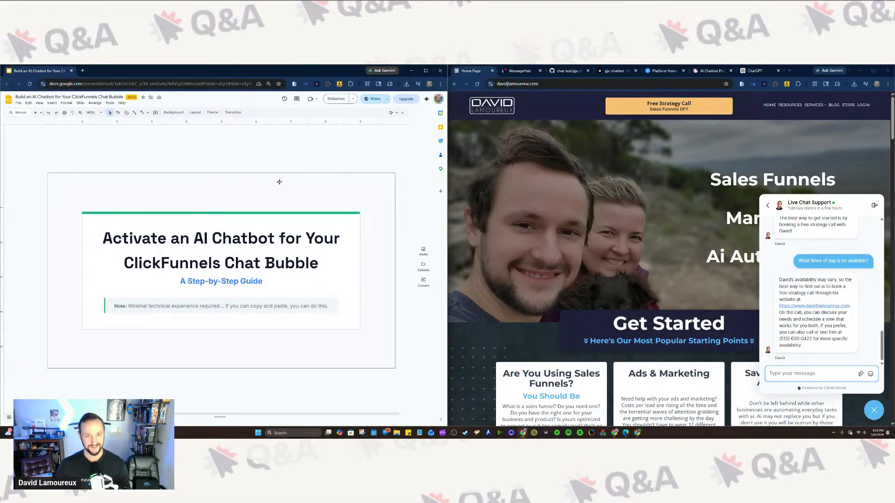
{"action": "left_click", "coordinate": [155, 304]}
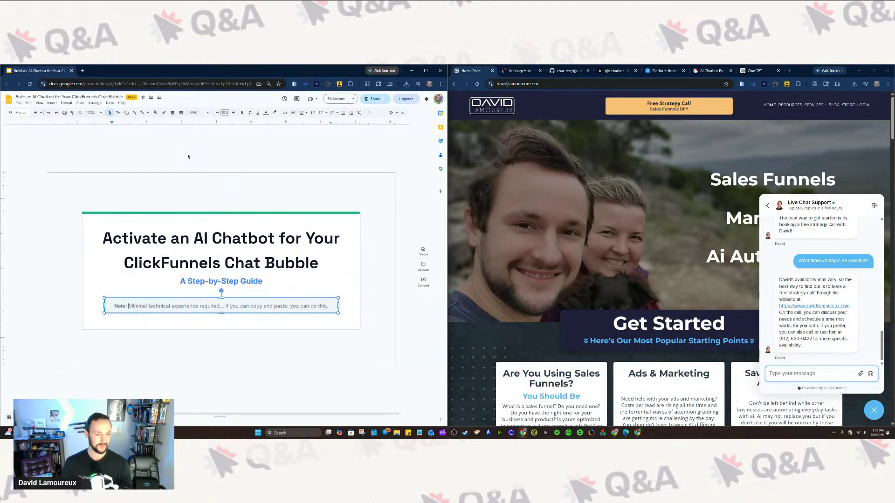
{"action": "key", "text": "shift+End"}
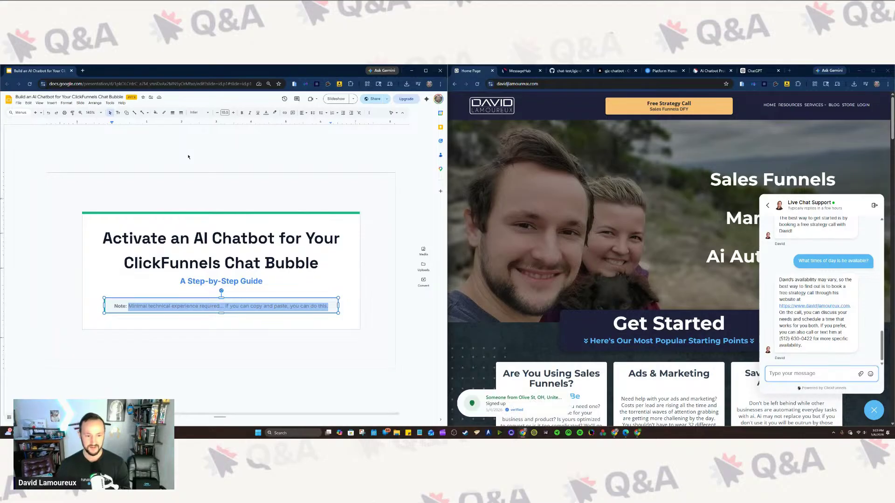
{"action": "left_click", "coordinate": [187, 156]}
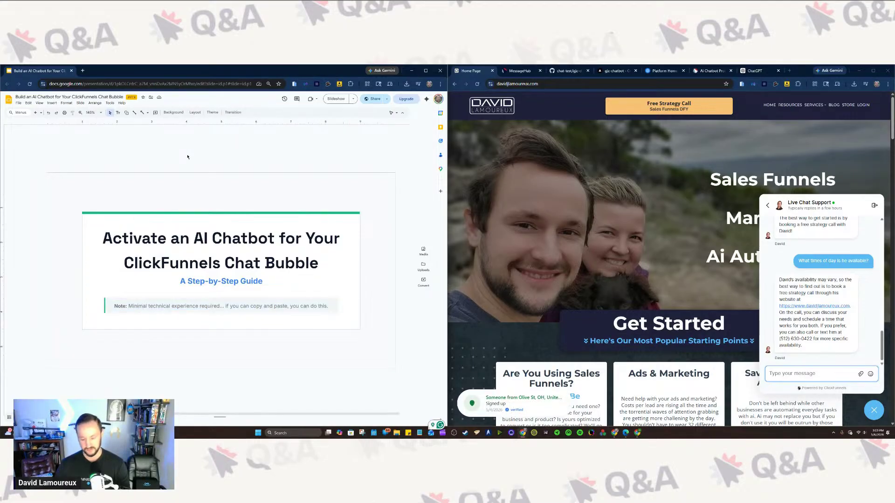
Step: Go to the slide on answering customer questions 24/7 and highlight the point about Vercel and Github hosting
{"action": "key", "text": "Down"}
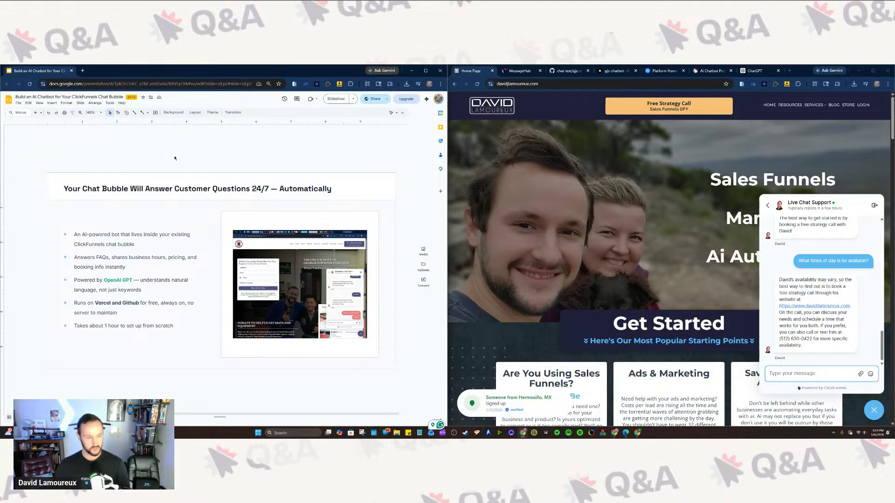
{"action": "left_click", "coordinate": [93, 303]}
{"action": "left_click_drag", "start_coordinate": [96, 304], "coordinate": [117, 314]}
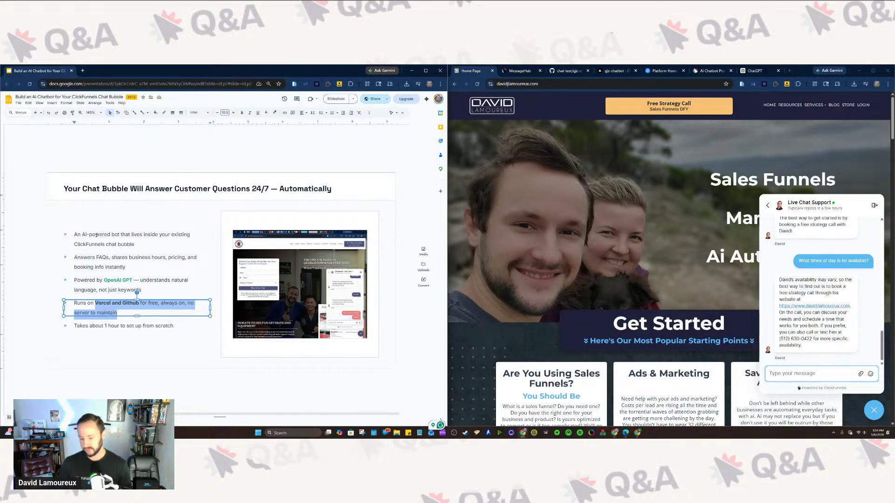
{"action": "left_click", "coordinate": [130, 158]}
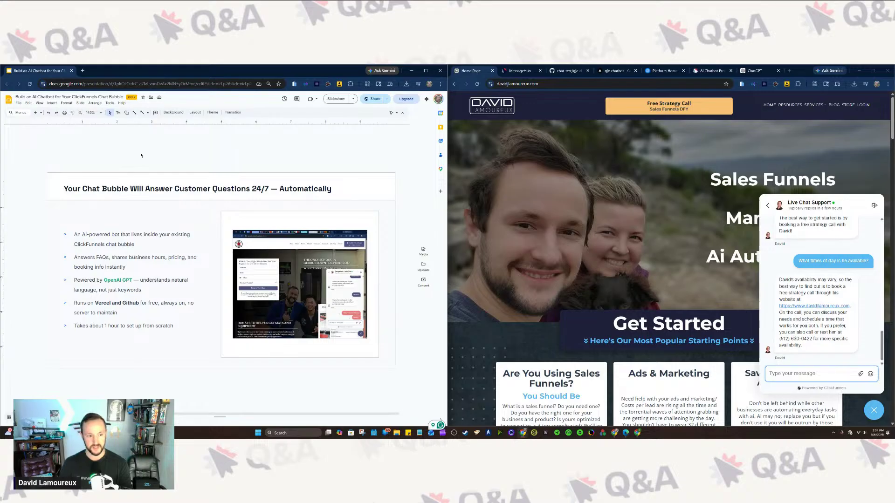
Step: Advance past the requirements slide to "Enter this Prompt in AI" and highlight the link to the prompt page
{"action": "key", "text": "Page_Down"}
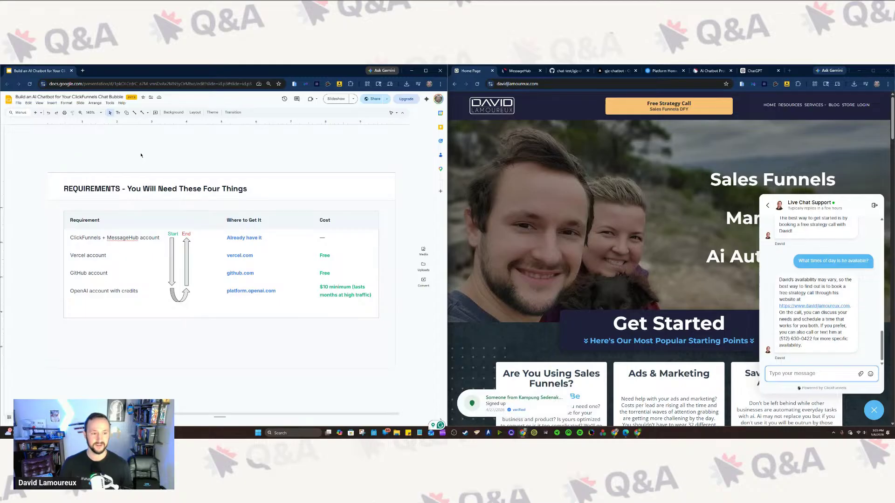
{"action": "key", "text": "Down"}
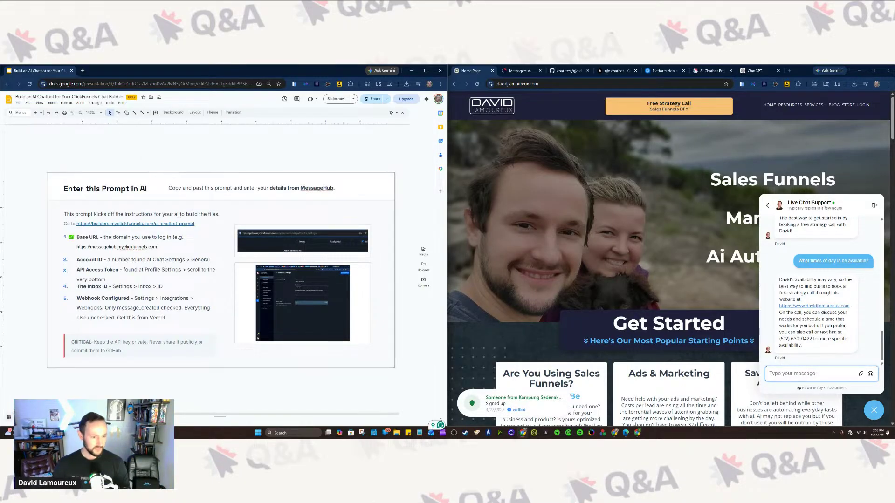
{"action": "left_click", "coordinate": [183, 224]}
{"action": "left_click_drag", "start_coordinate": [196, 224], "coordinate": [77, 224]}
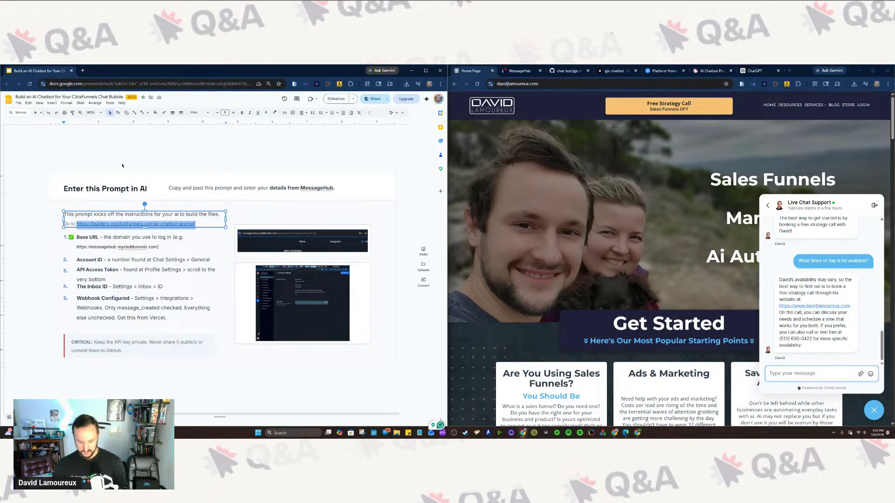
{"action": "left_click", "coordinate": [174, 151]}
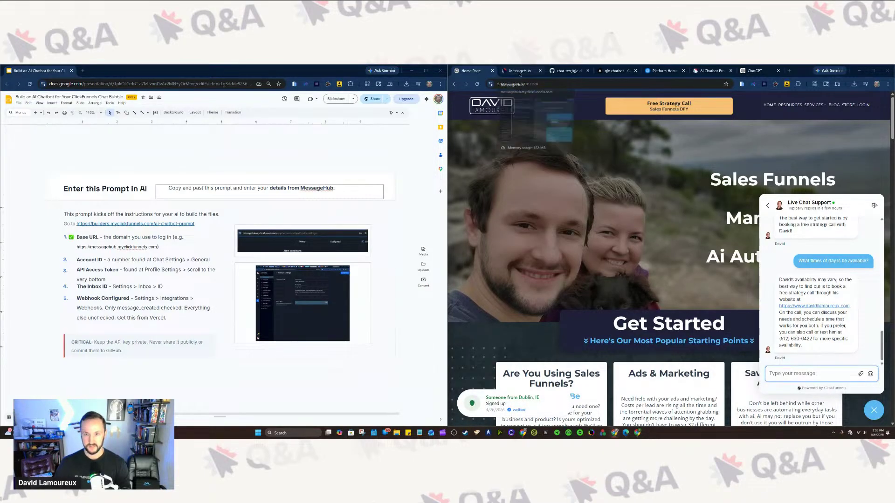
Step: Show the Ai Chatbot Prompt page, view the slide deck linked from Access Slide Instructions, and close that deck again
{"action": "left_click", "coordinate": [704, 71]}
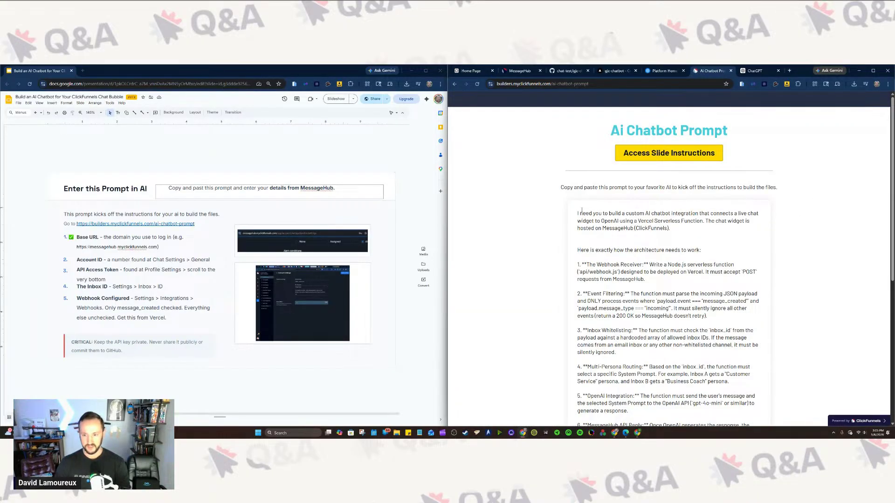
{"action": "left_click_drag", "start_coordinate": [577, 213], "coordinate": [687, 345]}
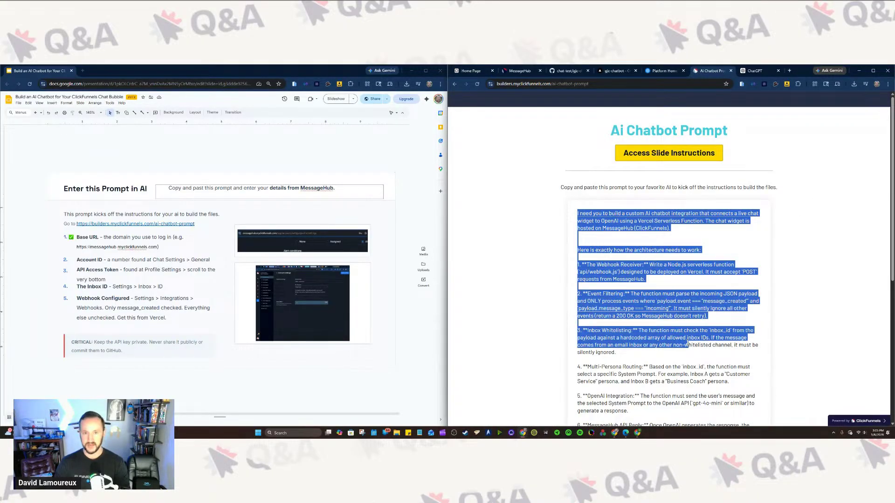
{"action": "left_click", "coordinate": [723, 250]}
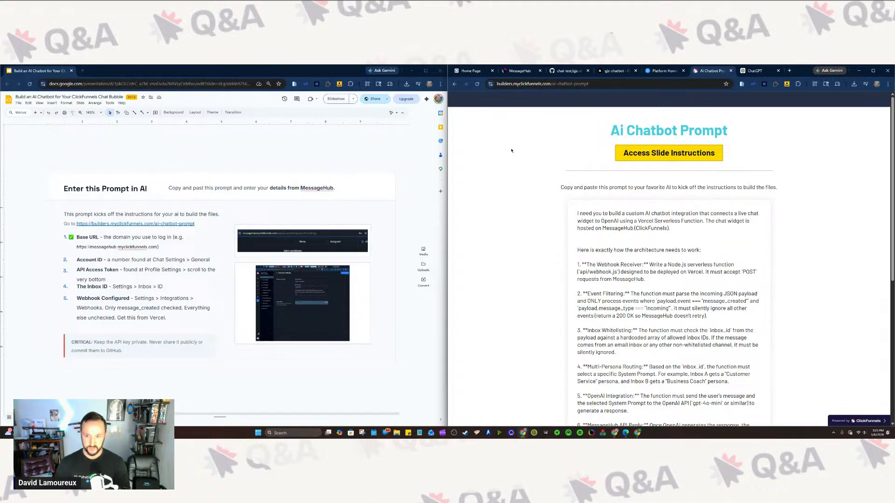
{"action": "left_click", "coordinate": [634, 155]}
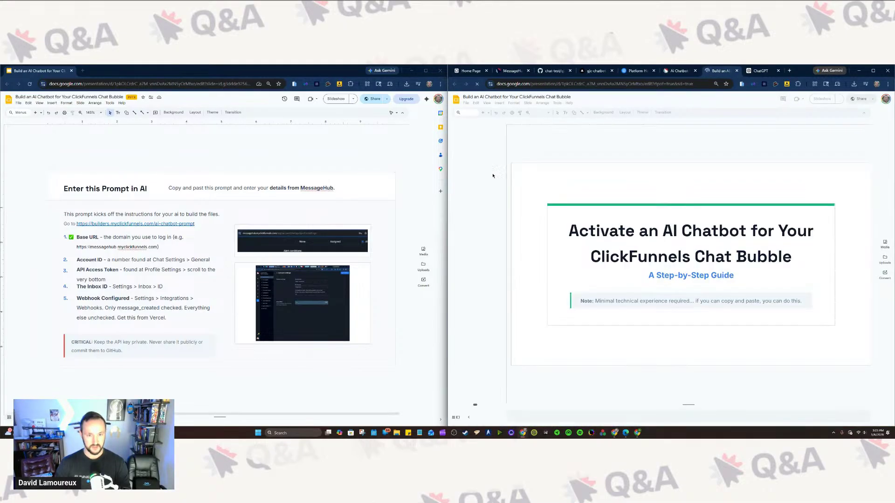
{"action": "left_click", "coordinate": [737, 71]}
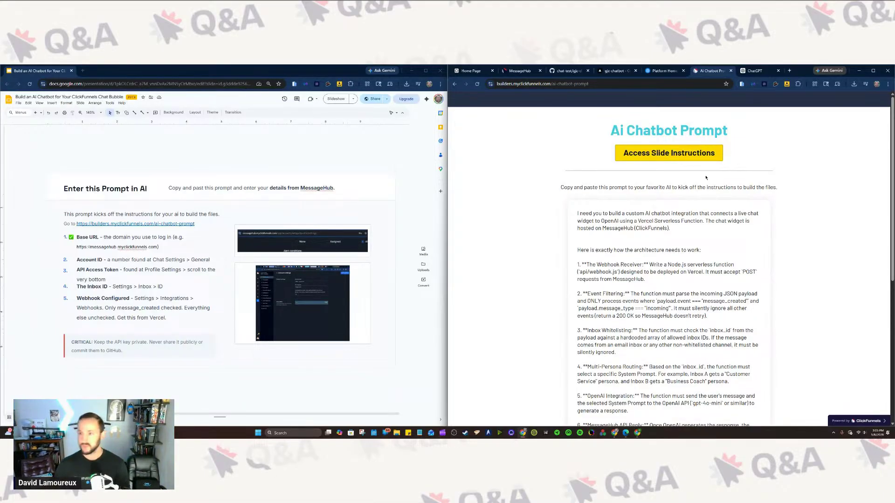
Step: Copy the entire prompt text from the Ai Chatbot Prompt page, from its opening request through the error-handling instructions
{"action": "scroll", "coordinate": [573, 188], "scroll_direction": "down", "scroll_amount": 1}
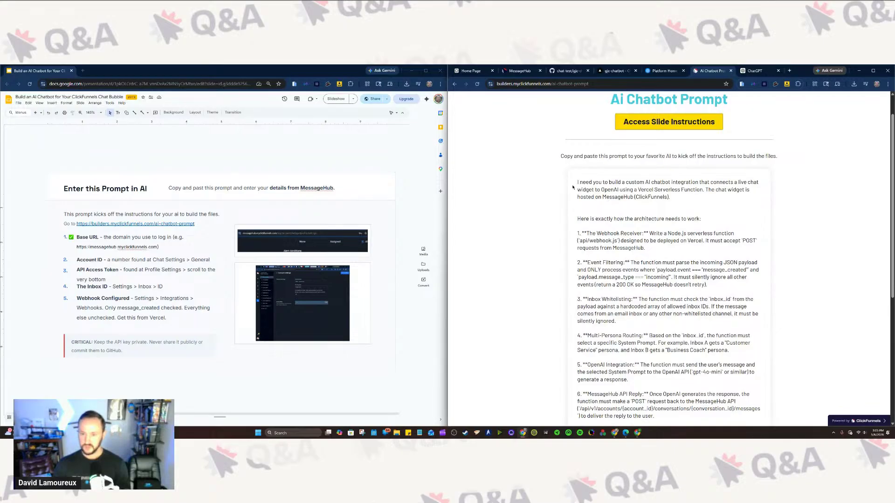
{"action": "left_click_drag", "start_coordinate": [576, 182], "coordinate": [676, 277]}
{"action": "left_click_drag", "start_coordinate": [633, 156], "coordinate": [776, 156]}
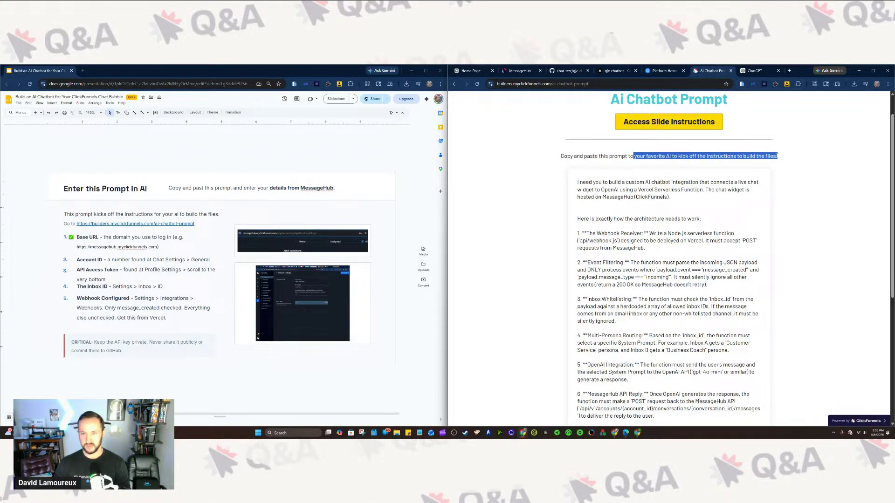
{"action": "left_click", "coordinate": [667, 220]}
{"action": "left_click_drag", "start_coordinate": [576, 183], "coordinate": [693, 428]}
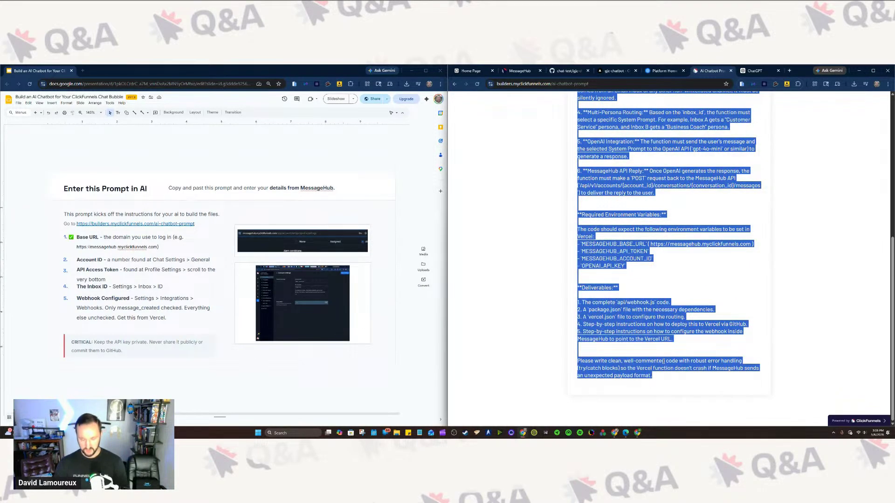
{"action": "right_click", "coordinate": [613, 247]}
{"action": "left_click", "coordinate": [645, 258]}
{"action": "left_click", "coordinate": [646, 268]}
{"action": "left_click", "coordinate": [163, 249]}
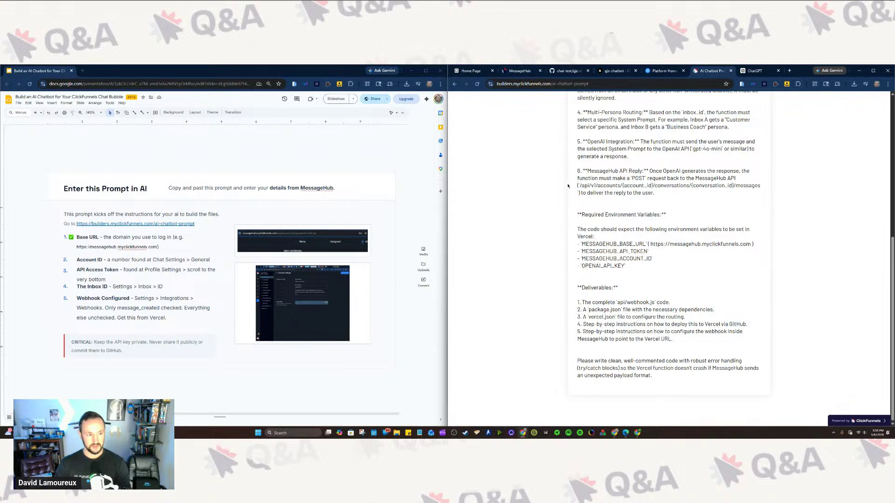
Step: Switch to ChatGPT, submit the copied chatbot prompt in a new chat, and follow the generated webhook code
{"action": "left_click", "coordinate": [746, 73]}
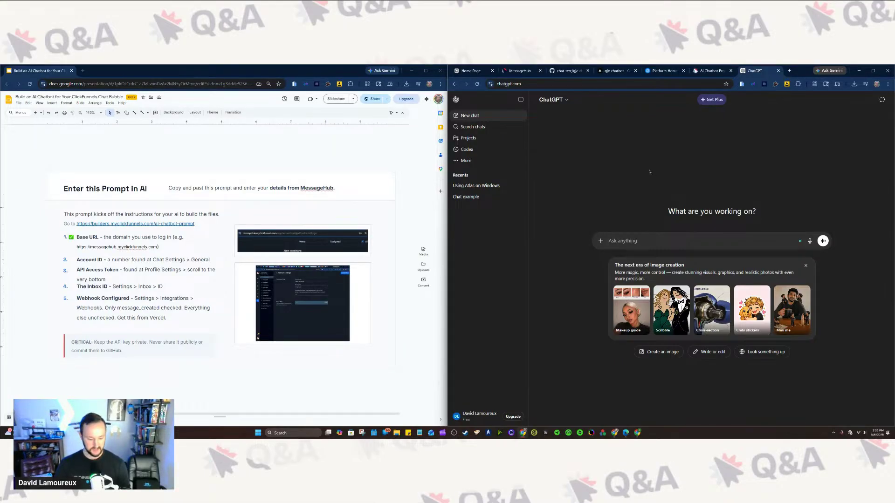
{"action": "key", "text": "ctrl+v"}
{"action": "key", "text": "Return"}
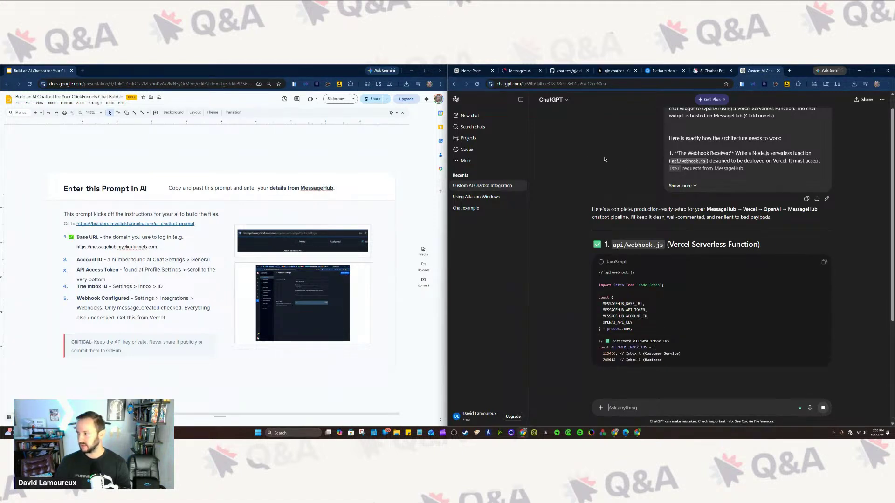
{"action": "scroll", "coordinate": [606, 189], "scroll_direction": "down", "scroll_amount": 1}
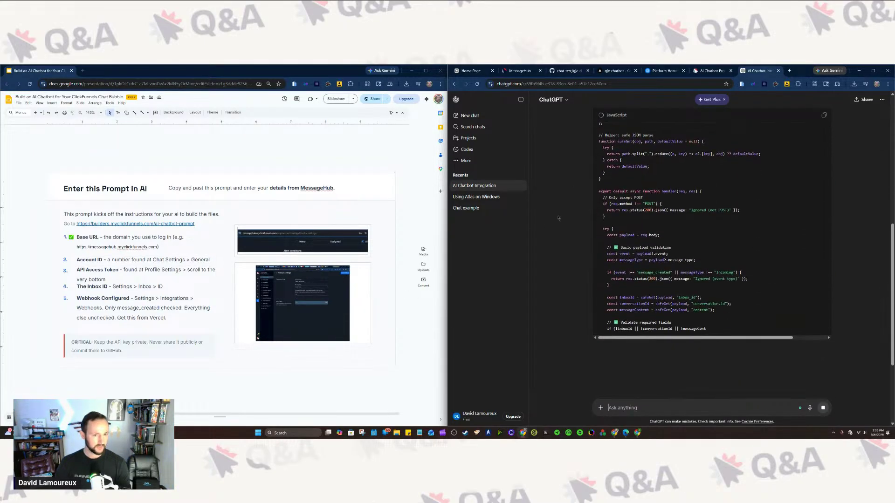
Step: Highlight the slide's note about copying the prompt and entering details from MessageHub
{"action": "left_click", "coordinate": [201, 188]}
{"action": "key", "text": "ctrl+a"}
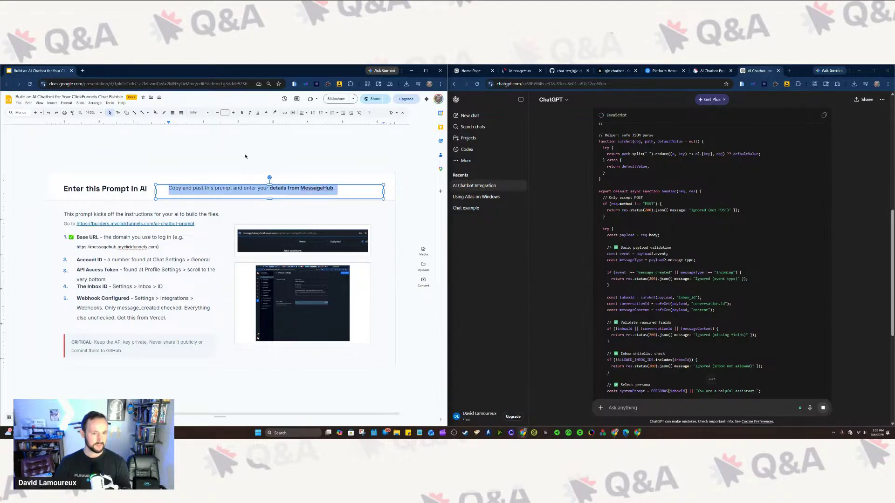
{"action": "left_click", "coordinate": [245, 157]}
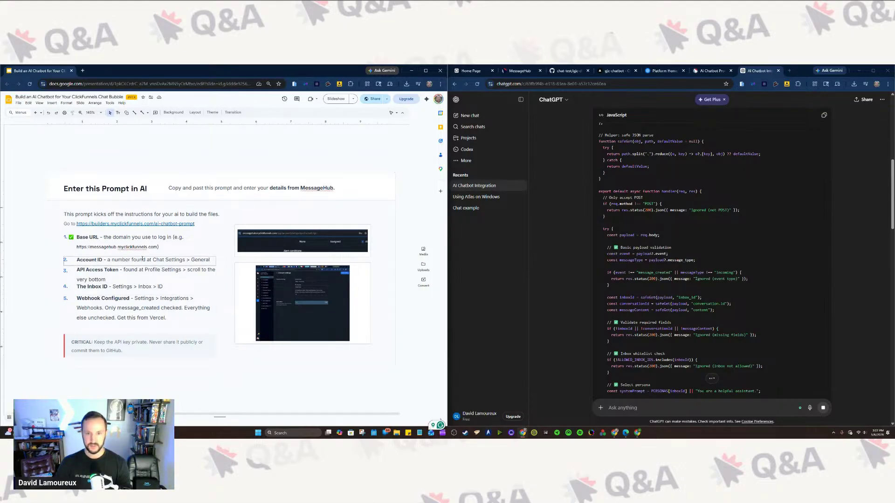
Step: Review the generated Vercel deployment steps in ChatGPT and highlight the Step 4 environment variables block
{"action": "scroll", "coordinate": [577, 254], "scroll_direction": "down", "scroll_amount": 6}
{"action": "scroll", "coordinate": [577, 254], "scroll_direction": "down", "scroll_amount": 5}
{"action": "scroll", "coordinate": [674, 135], "scroll_direction": "down", "scroll_amount": 6}
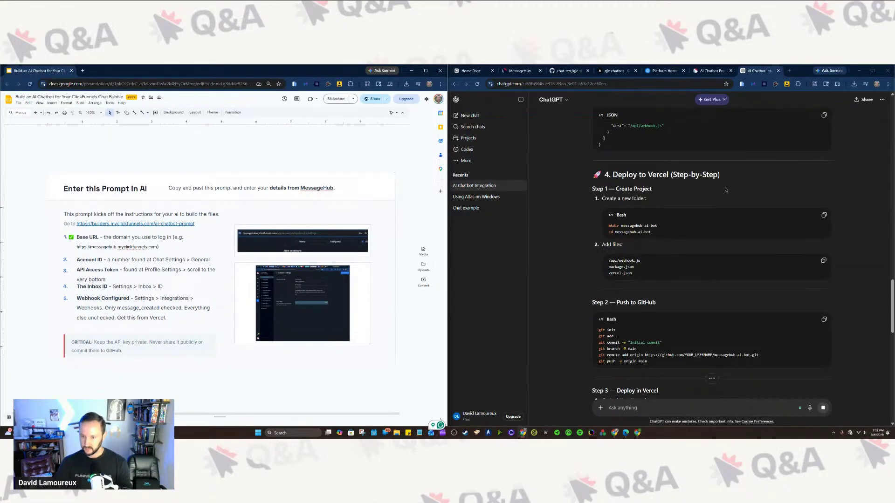
{"action": "scroll", "coordinate": [734, 219], "scroll_direction": "down", "scroll_amount": 3}
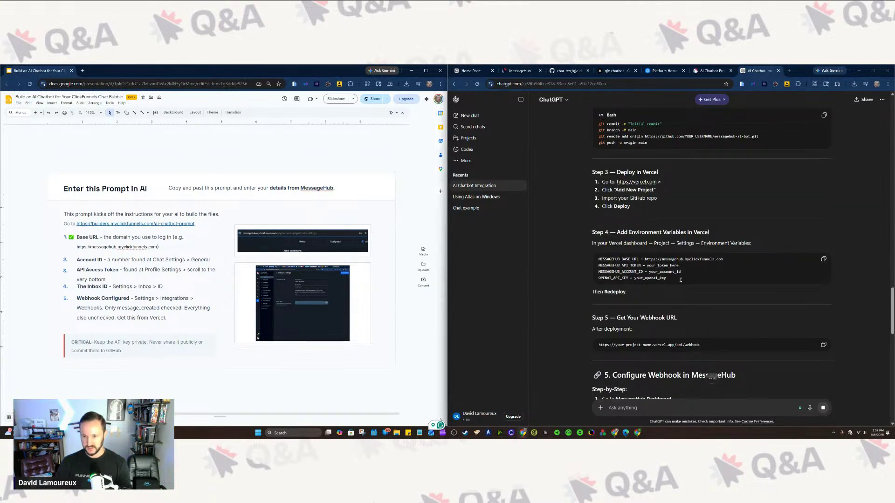
{"action": "triple_click", "coordinate": [713, 271]}
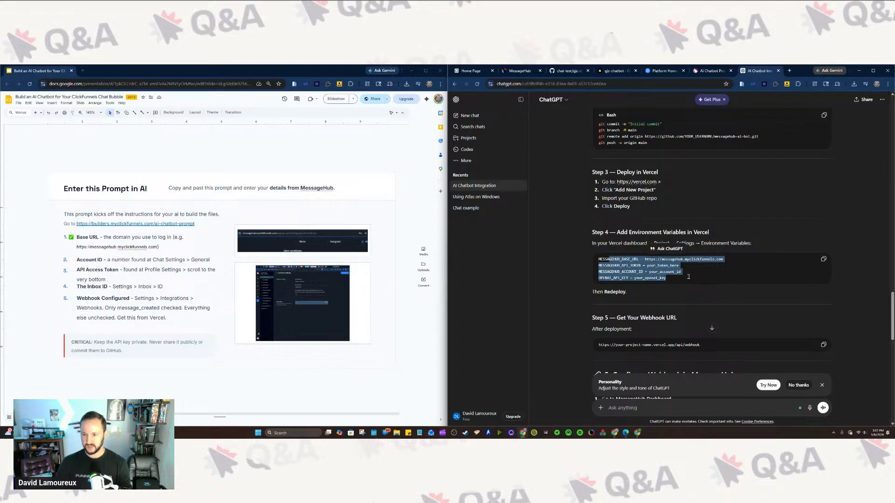
{"action": "left_click", "coordinate": [680, 293]}
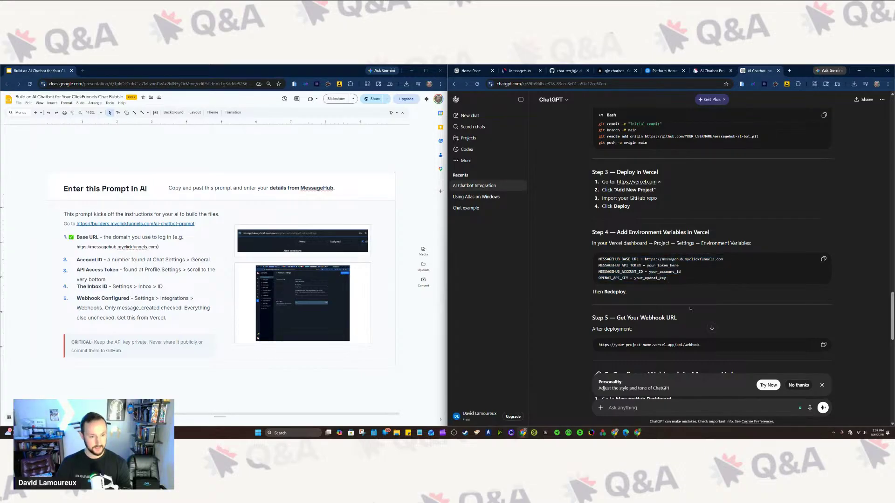
Step: Highlight the Account ID location on the slide and view the open test conversation in MessageHub
{"action": "left_click", "coordinate": [137, 261]}
{"action": "key", "text": "shift+End"}
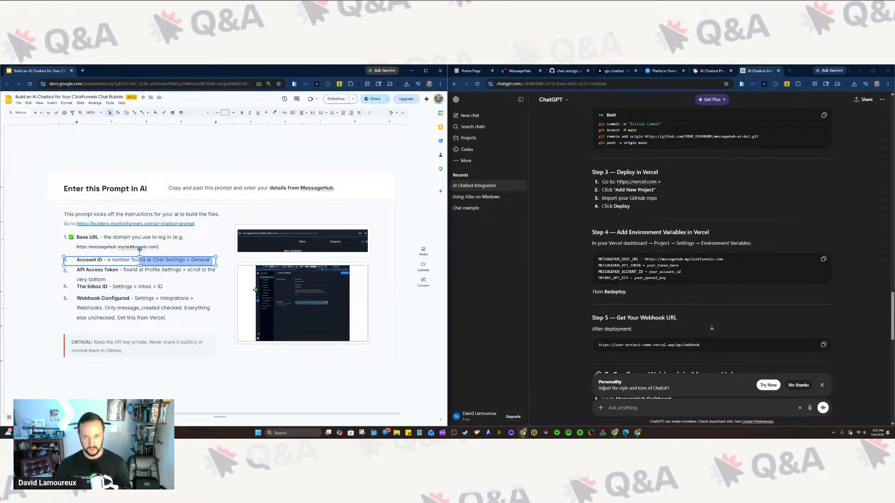
{"action": "left_click", "coordinate": [519, 72]}
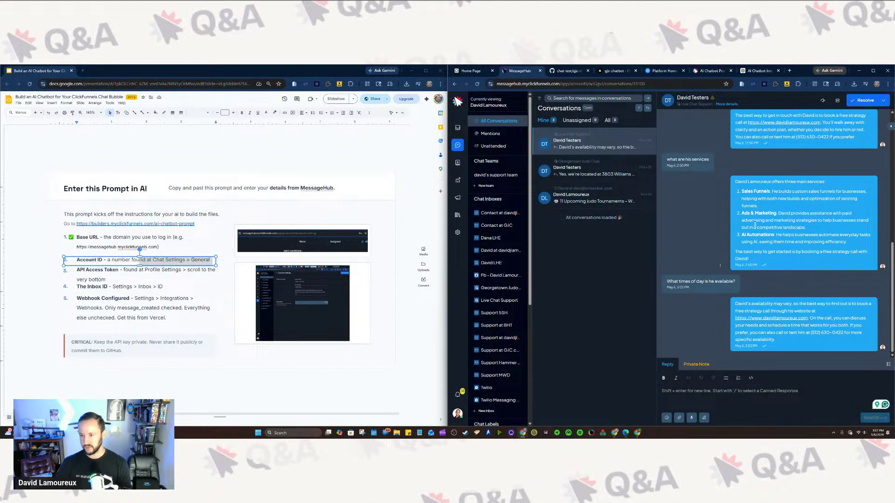
{"action": "scroll", "coordinate": [771, 230], "scroll_direction": "up", "scroll_amount": 1}
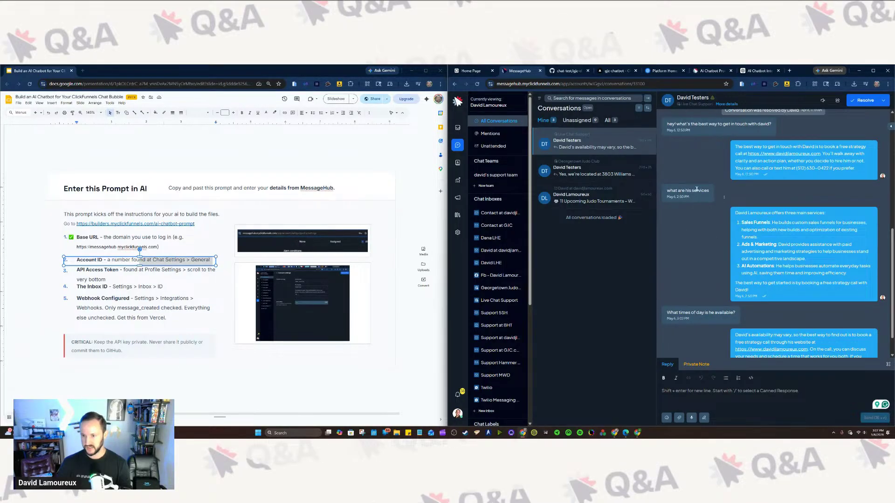
{"action": "scroll", "coordinate": [690, 196], "scroll_direction": "down", "scroll_amount": 1}
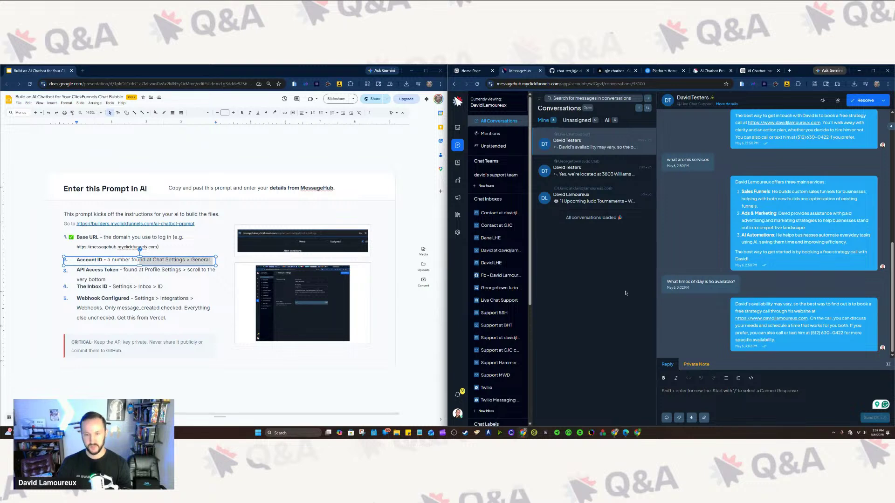
Step: Open MessageHub's general account settings, highlight the API integration note under Account ID, and copy the Account ID
{"action": "left_click", "coordinate": [458, 233]}
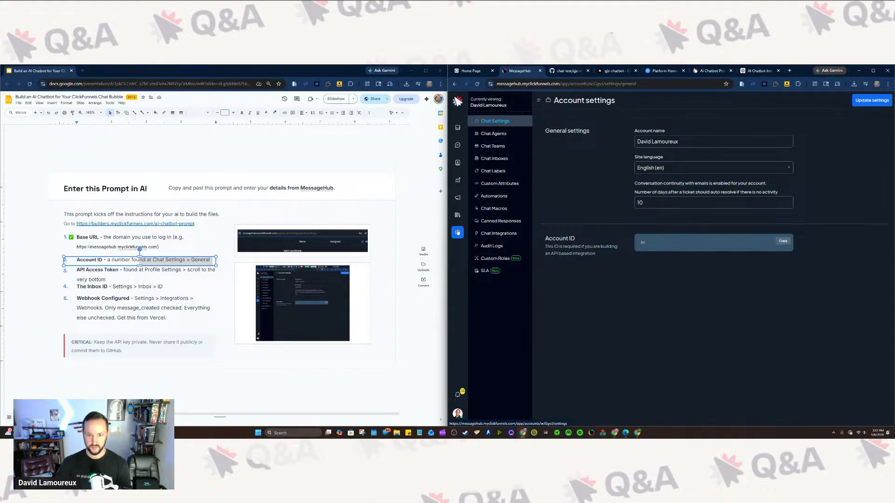
{"action": "left_click_drag", "start_coordinate": [545, 254], "coordinate": [658, 269]}
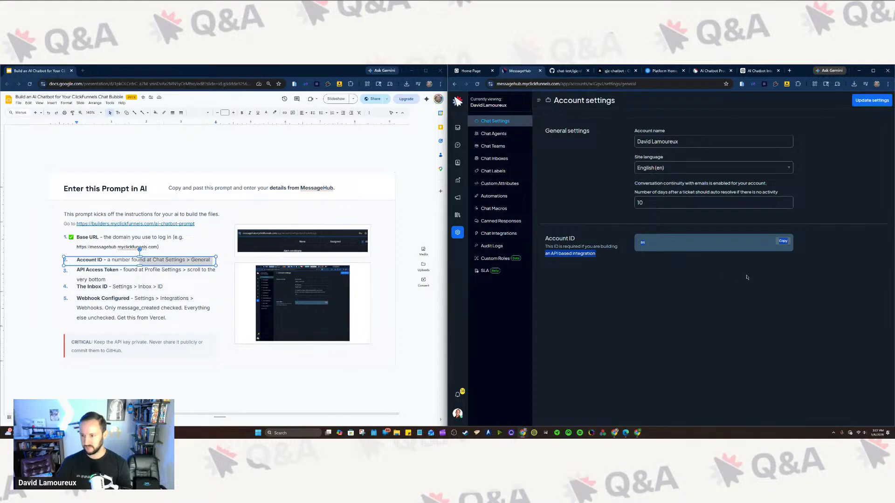
{"action": "left_click", "coordinate": [726, 254]}
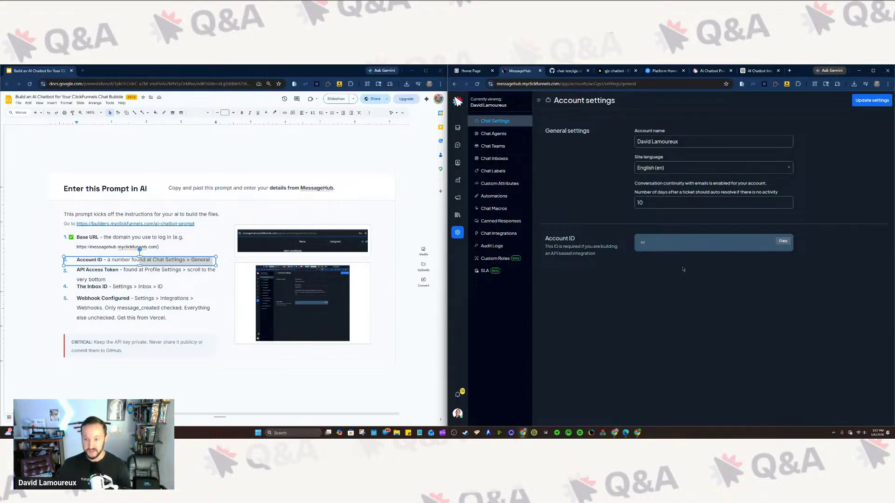
{"action": "left_click", "coordinate": [783, 241]}
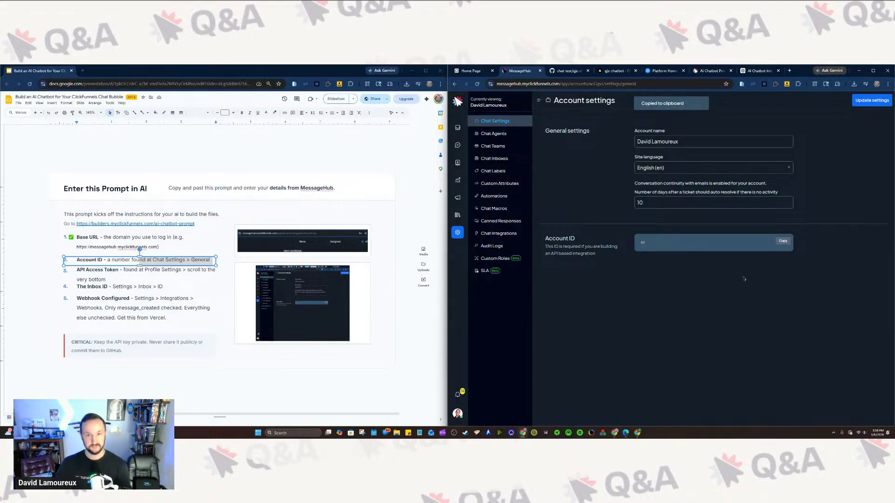
Step: Revisit the environment variables section in ChatGPT and mark Account ID as done in the slide's checklist
{"action": "left_click", "coordinate": [758, 71]}
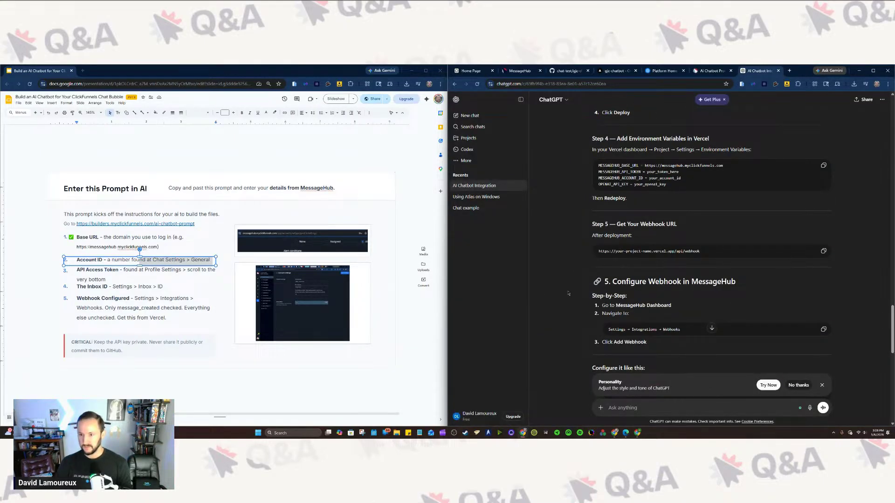
{"action": "scroll", "coordinate": [567, 296], "scroll_direction": "up", "scroll_amount": 2}
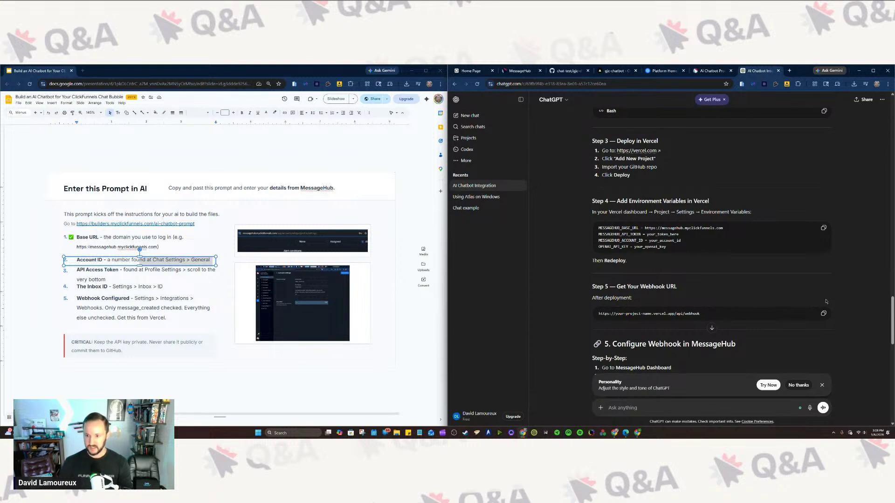
{"action": "left_click", "coordinate": [345, 141]}
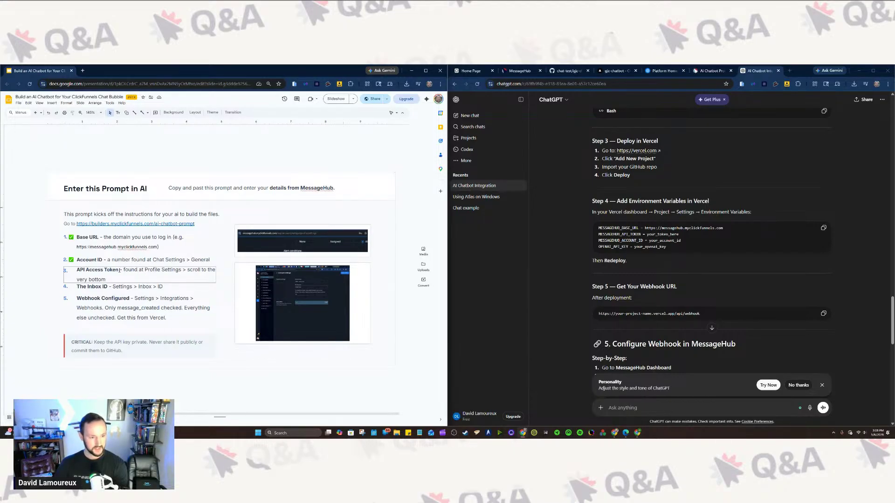
Step: Highlight the API Access Token location on the slide and show the Access Token field in MessageHub's Profile Settings
{"action": "left_click", "coordinate": [148, 270]}
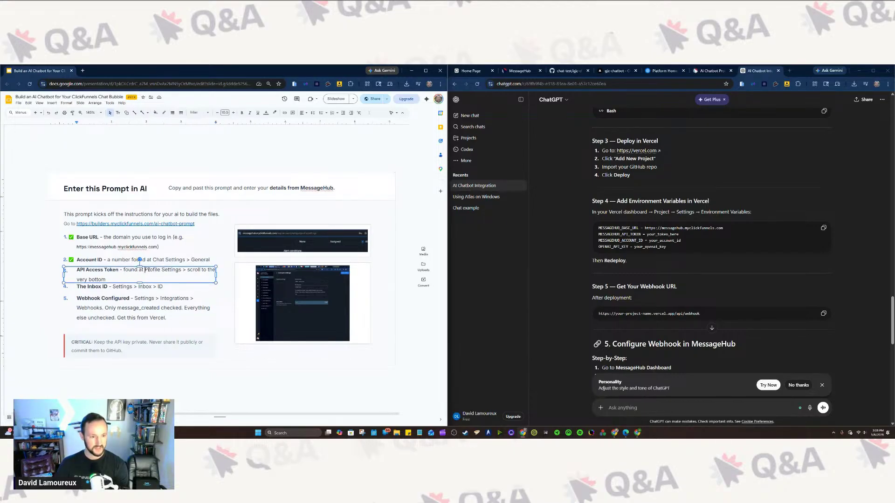
{"action": "left_click", "coordinate": [175, 287], "text": "shift"}
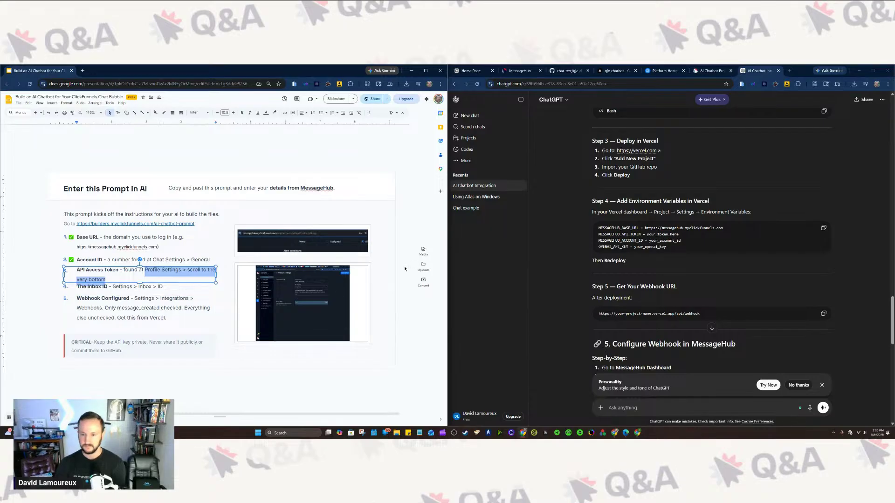
{"action": "left_click", "coordinate": [557, 92]}
{"action": "key", "text": "ctrl+2"}
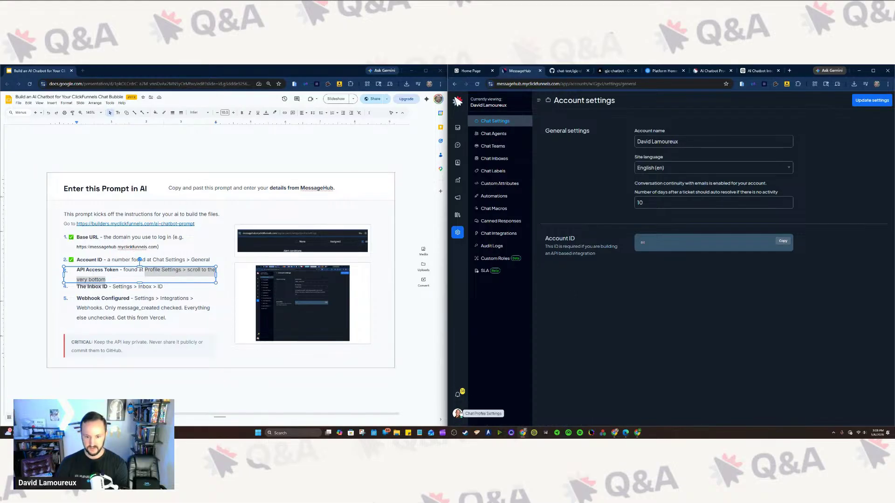
{"action": "left_click", "coordinate": [457, 413]}
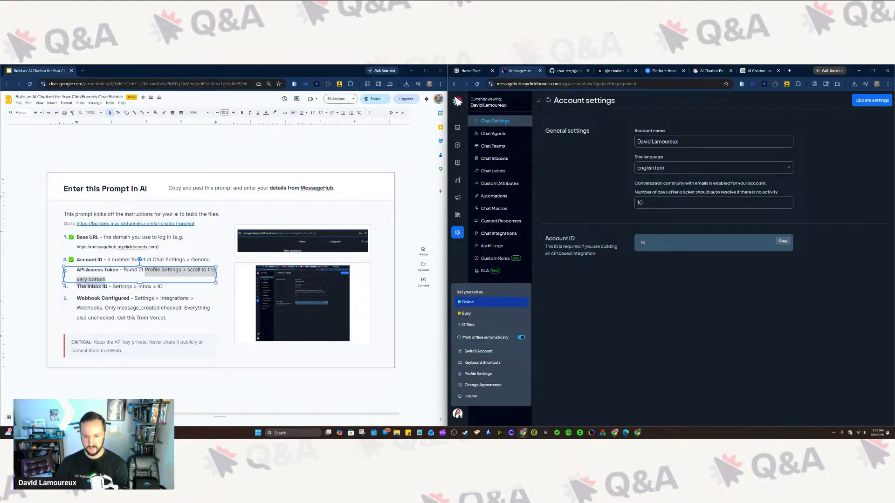
{"action": "left_click", "coordinate": [495, 375]}
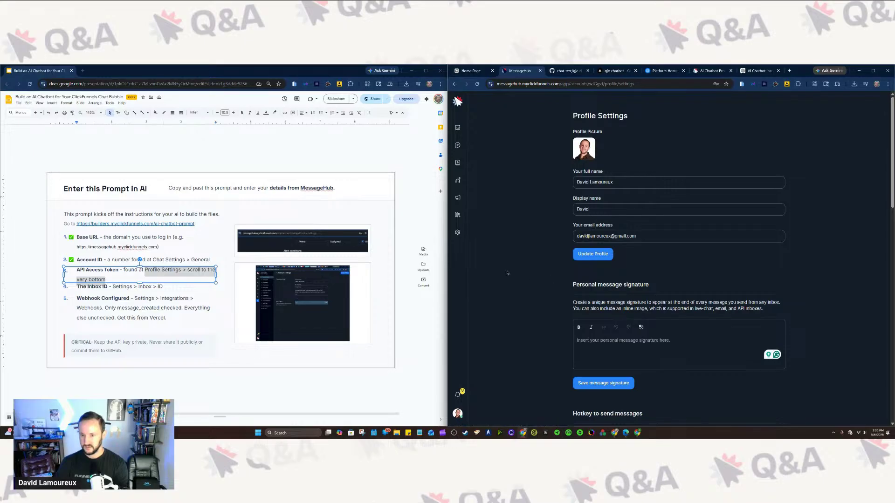
{"action": "scroll", "coordinate": [523, 297], "scroll_direction": "down", "scroll_amount": 15}
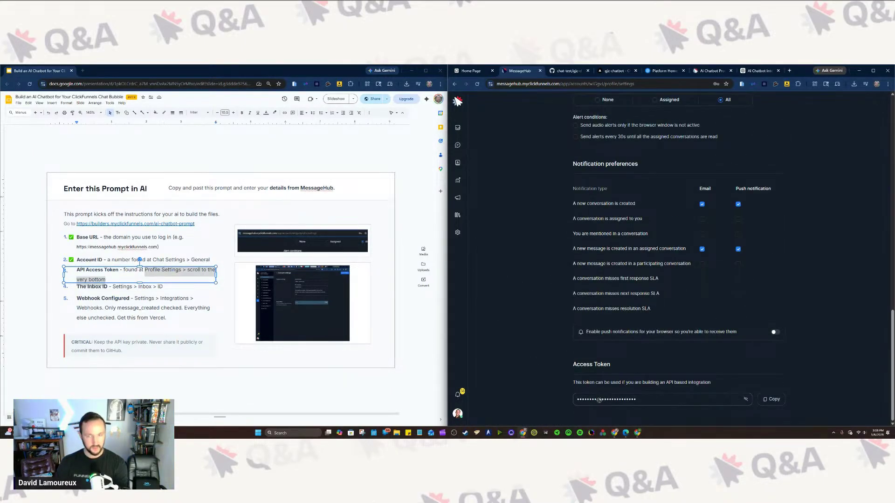
Step: Highlight the slide's CRITICAL warning about keeping the API key private and return to the Access Token field in MessageHub
{"action": "left_click", "coordinate": [140, 350]}
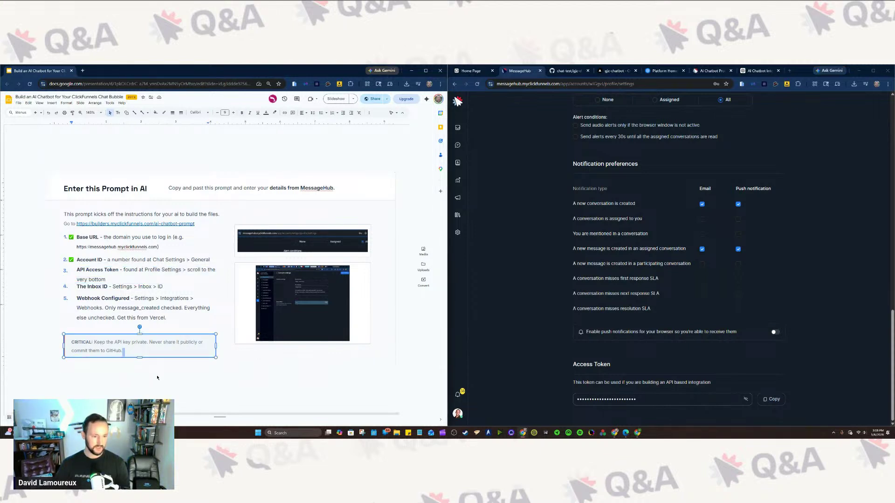
{"action": "key", "text": "ctrl+a"}
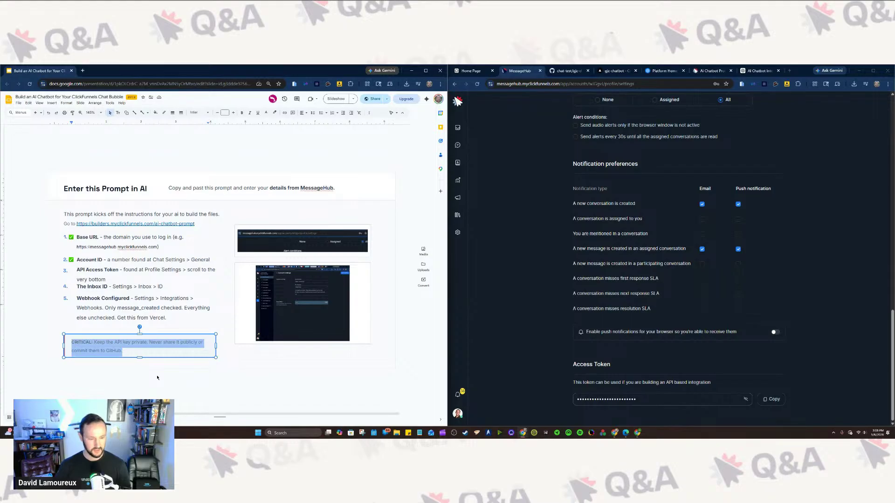
{"action": "left_click", "coordinate": [156, 376]}
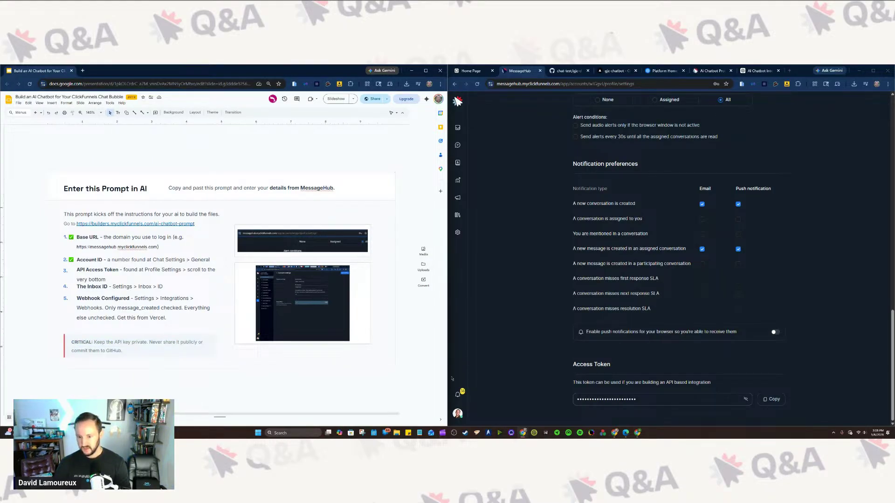
{"action": "left_click", "coordinate": [618, 401]}
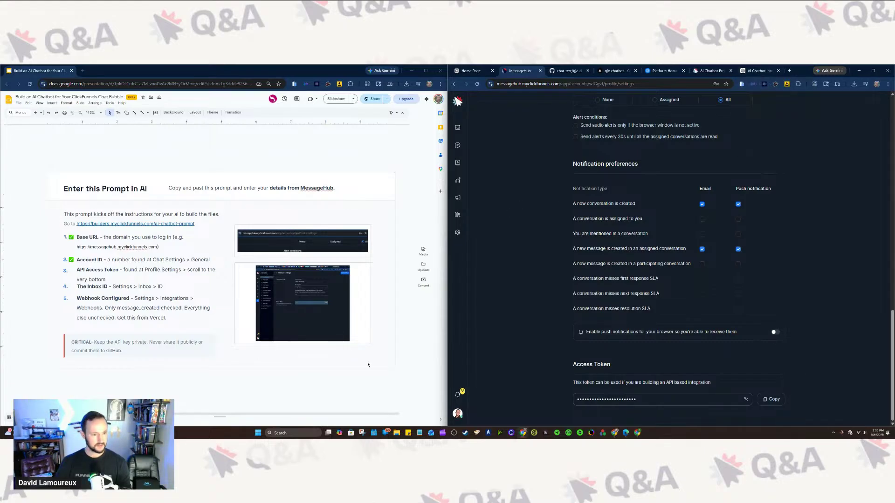
Step: Mark Account ID, API Access Token and The Inbox ID as done in the slide's checklist
{"action": "left_click", "coordinate": [260, 160]}
{"action": "key", "text": "ctrl+z"}
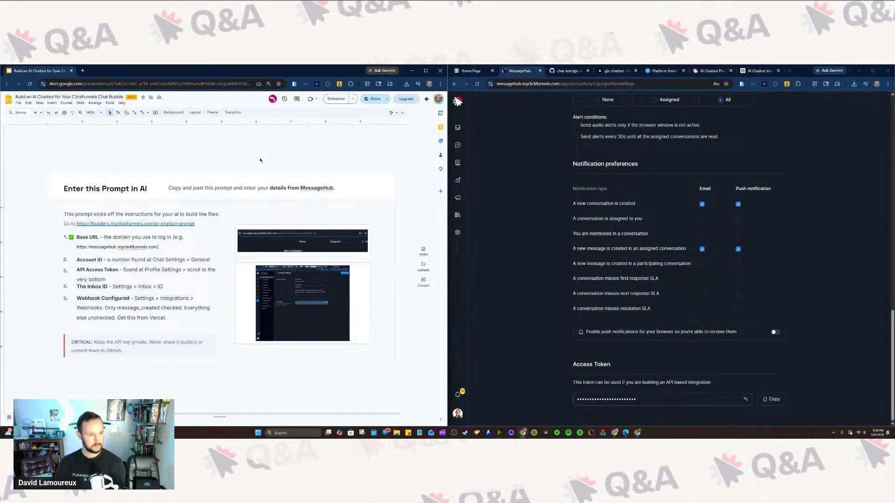
{"action": "key", "text": "ctrl+y"}
{"action": "key", "text": "ctrl+y"}
{"action": "key", "text": "ctrl+y"}
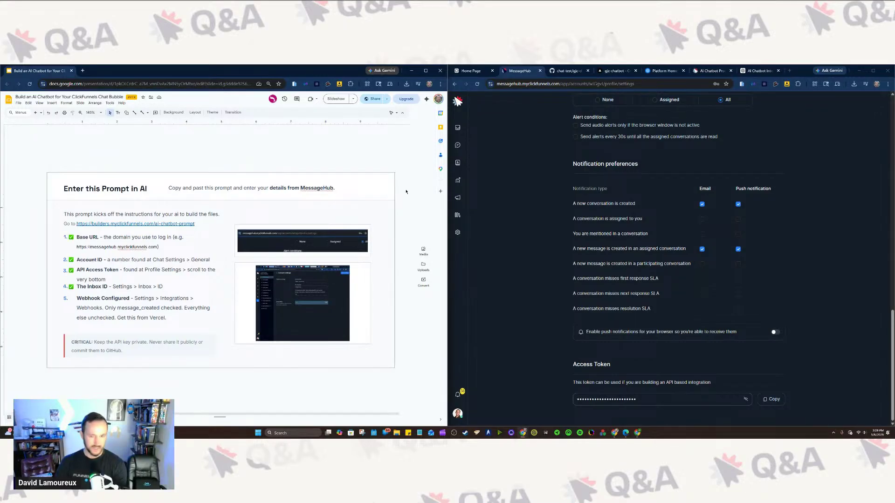
Step: View the Live Chat Support widget on the website's home page and show the Chat Inboxes list in MessageHub's settings
{"action": "left_click", "coordinate": [527, 259]}
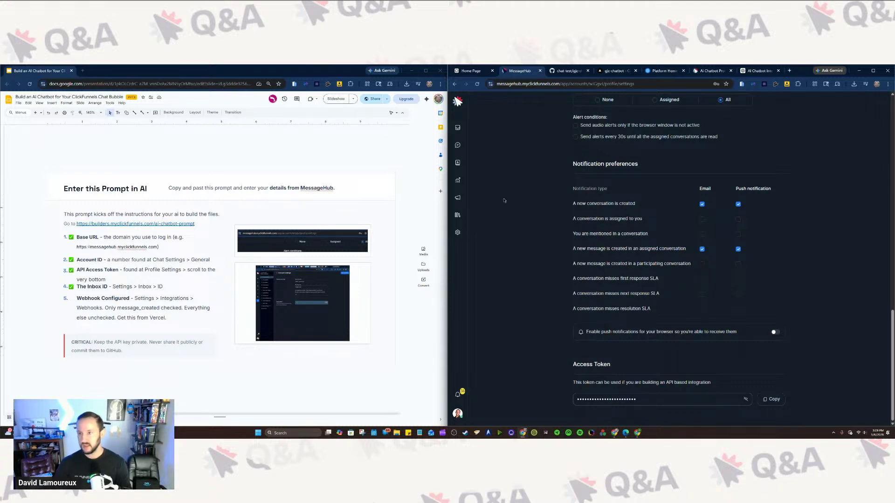
{"action": "left_click", "coordinate": [472, 72]}
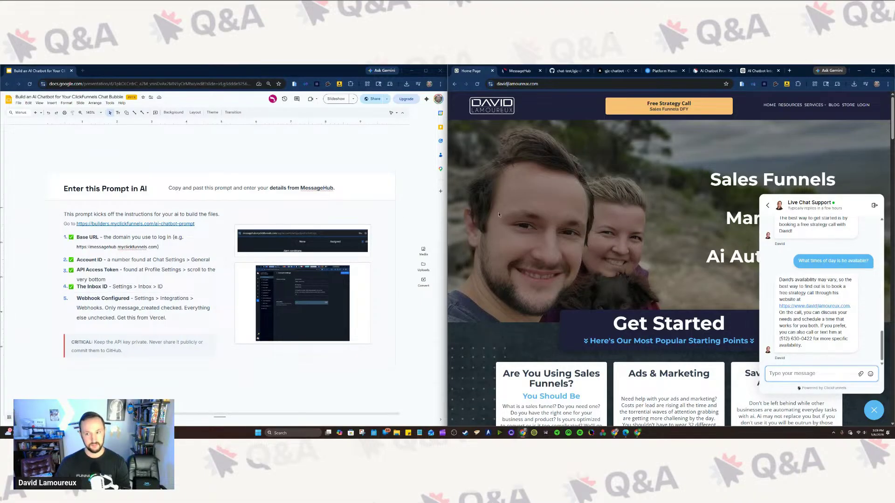
{"action": "left_click", "coordinate": [529, 72]}
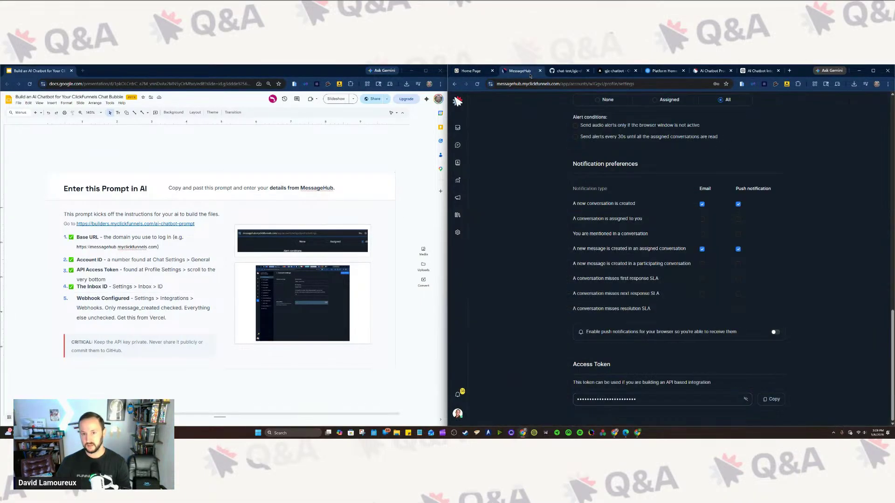
{"action": "left_click", "coordinate": [458, 145]}
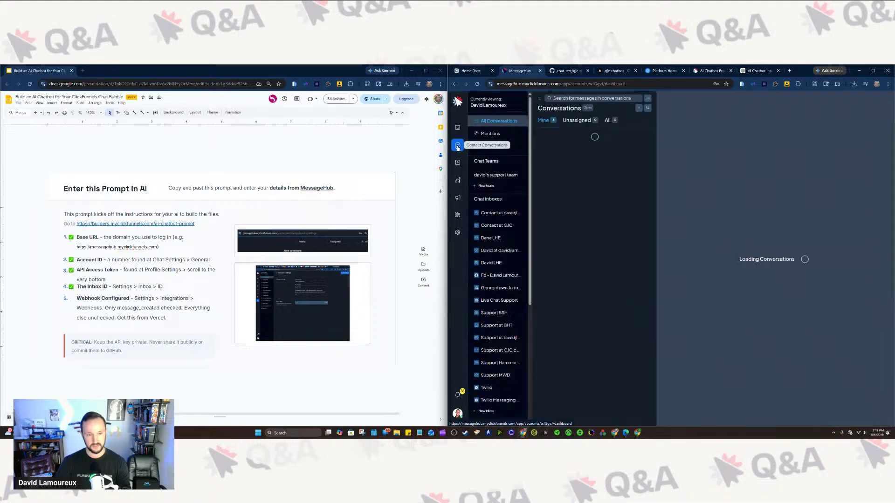
{"action": "left_click", "coordinate": [458, 233]}
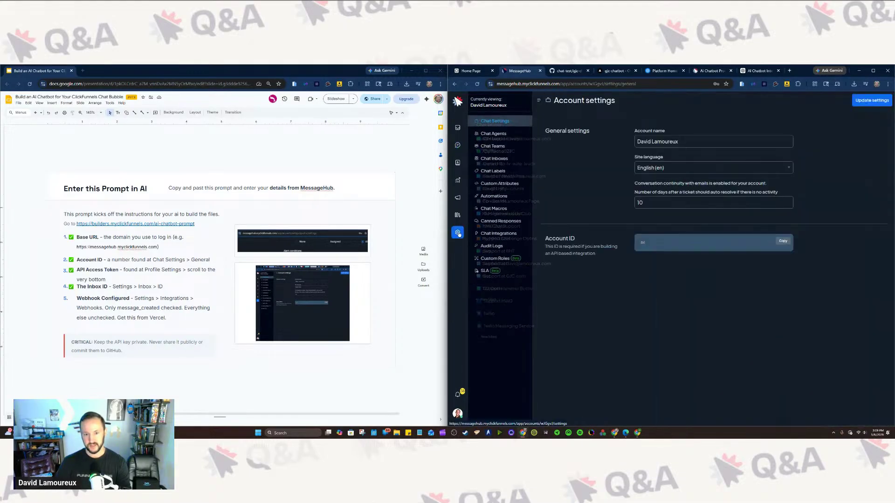
{"action": "left_click", "coordinate": [506, 159]}
{"action": "scroll", "coordinate": [728, 296], "scroll_direction": "down", "scroll_amount": 3}
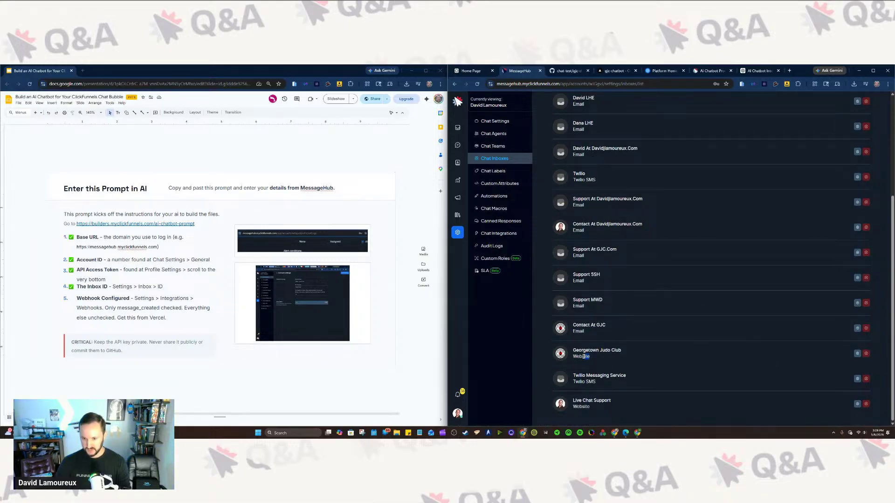
Step: Highlight the Live Chat Support website inbox in MessageHub's list and point out The Inbox ID item on the slide
{"action": "left_click_drag", "start_coordinate": [590, 409], "coordinate": [573, 399]}
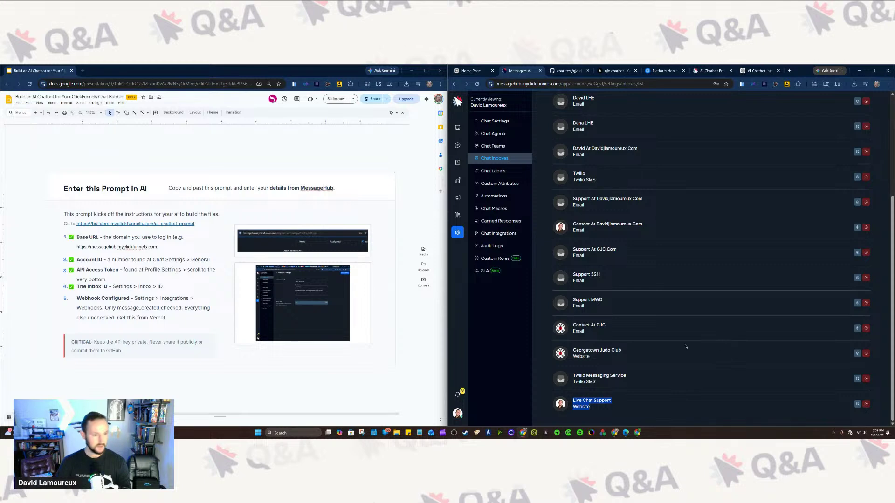
{"action": "left_click", "coordinate": [113, 287]}
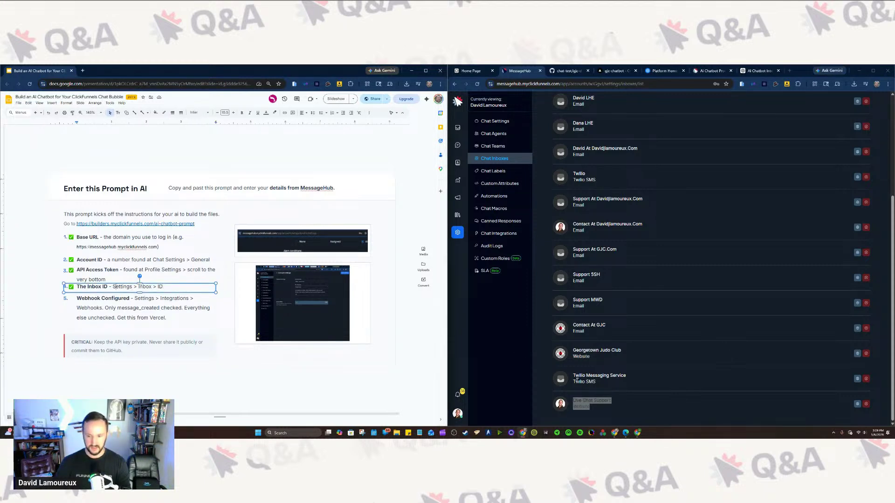
{"action": "left_click", "coordinate": [583, 374]}
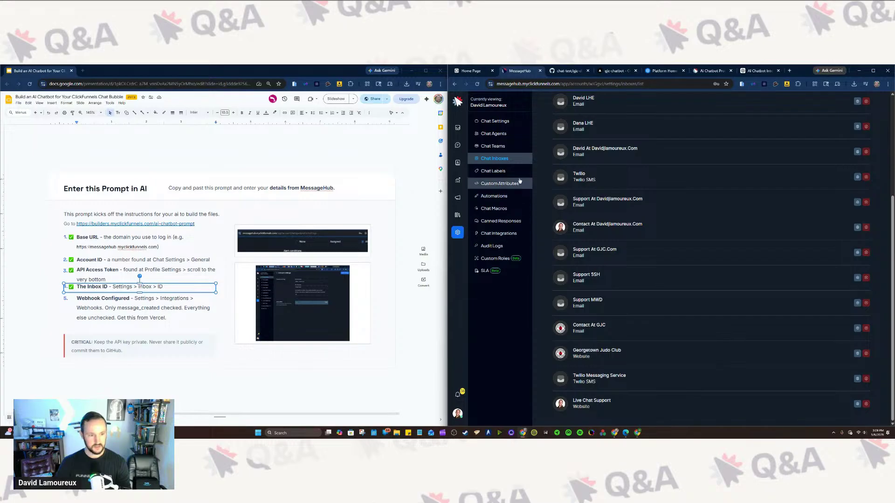
Step: Open the Live Chat Support inbox's settings and show where the inbox ID appears in the page URL
{"action": "left_click", "coordinate": [857, 404]}
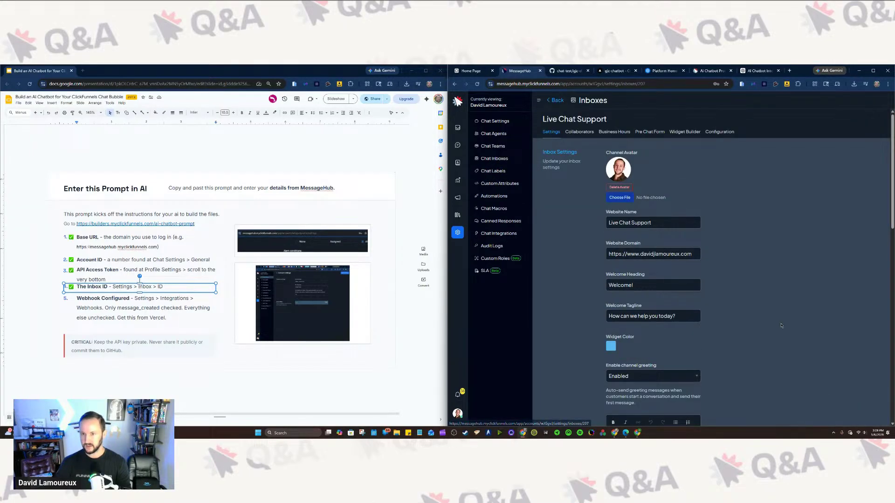
{"action": "left_click", "coordinate": [643, 85]}
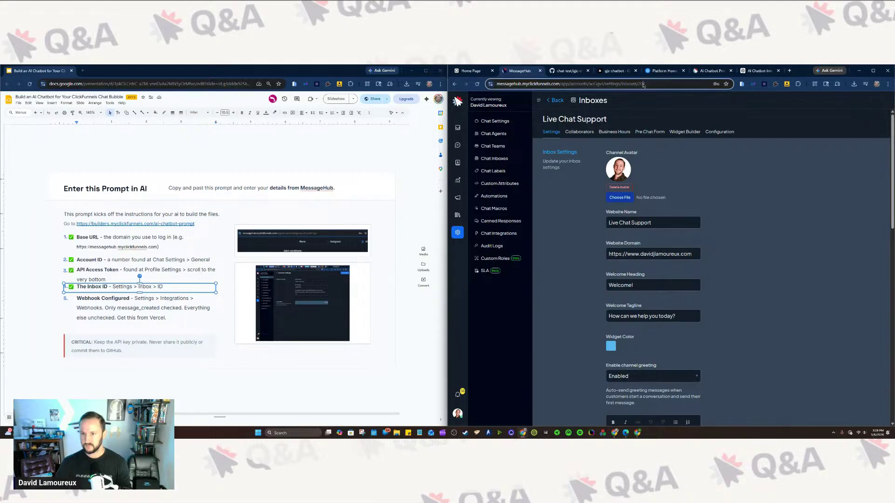
{"action": "double_click", "coordinate": [656, 84]}
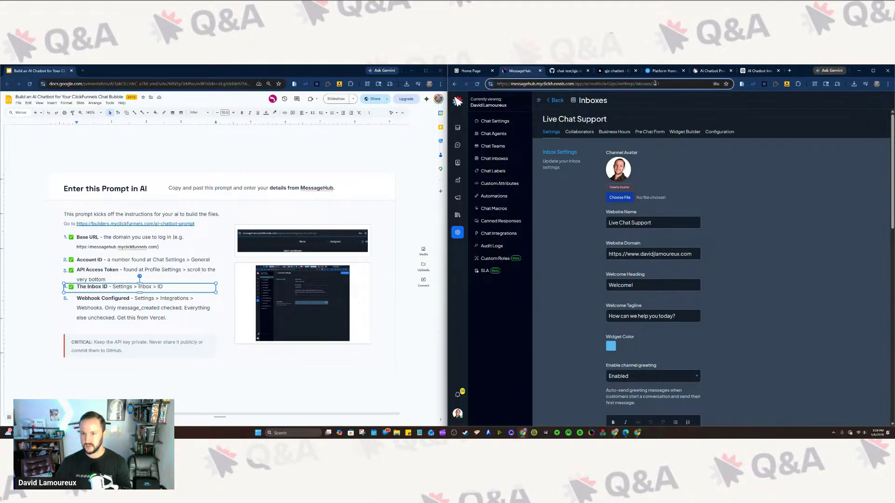
{"action": "left_click", "coordinate": [743, 233]}
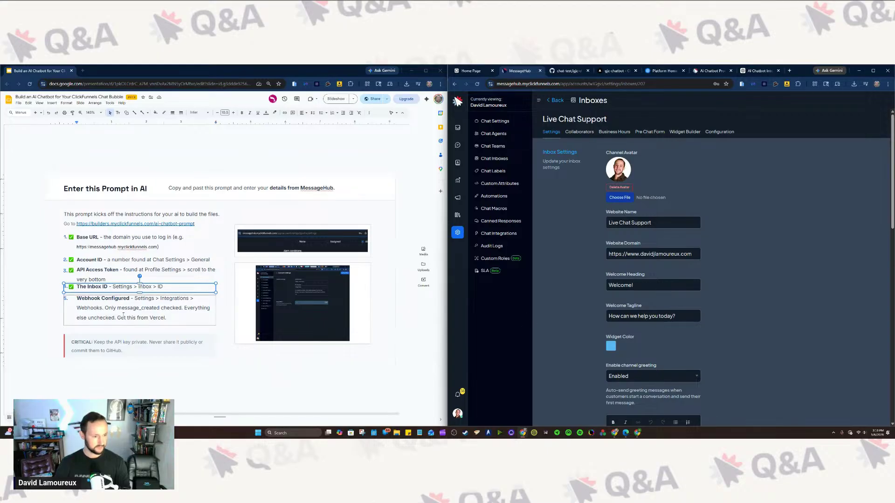
Step: Mark Webhook Configured as done in the slide's checklist and bring up the ChatGPT AI Chatbot Integration conversation
{"action": "left_click", "coordinate": [209, 171]}
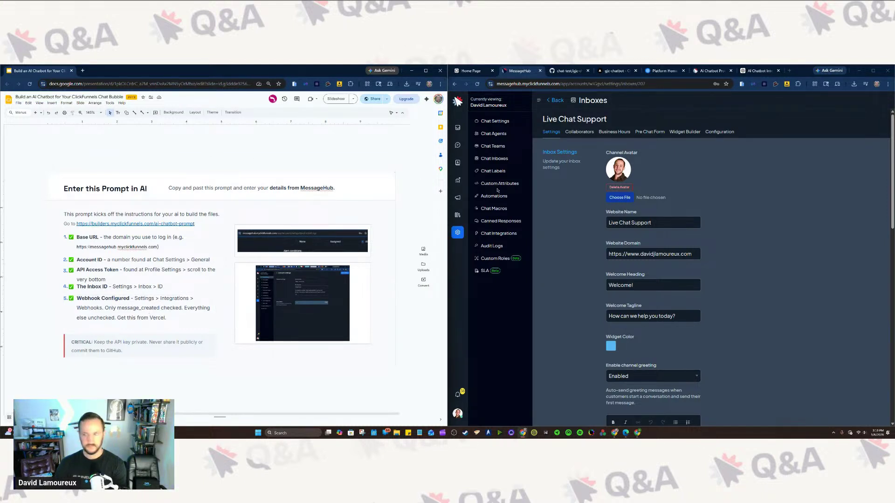
{"action": "left_click", "coordinate": [773, 140]}
{"action": "left_click", "coordinate": [759, 71]}
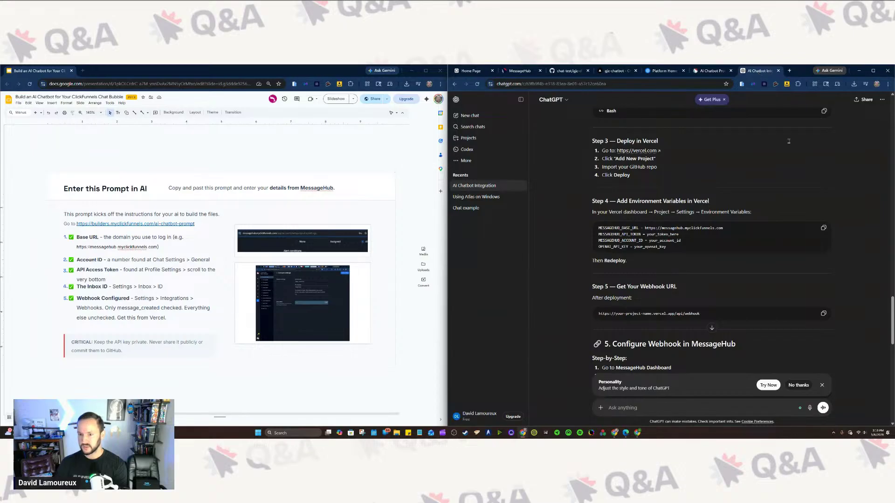
Step: Return to the REQUIREMENTS slide and point out the GitHub account requirement
{"action": "left_click", "coordinate": [281, 155]}
{"action": "key", "text": "Page_Up"}
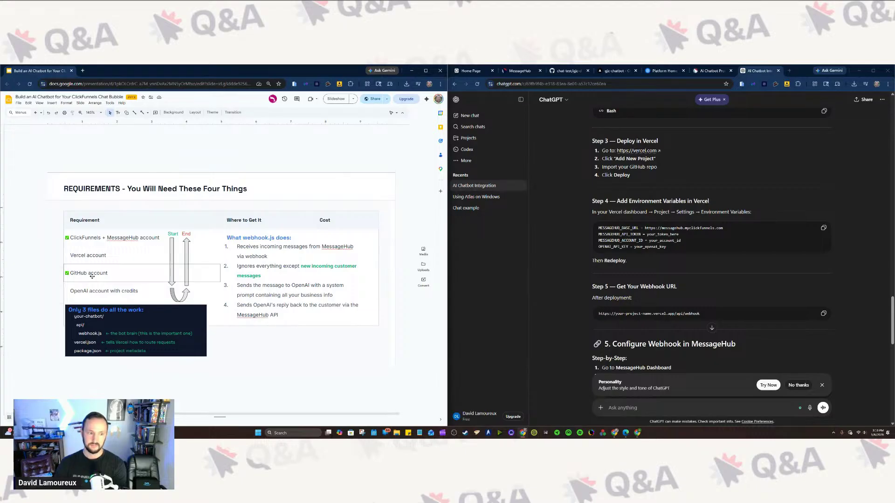
{"action": "left_click", "coordinate": [107, 273]}
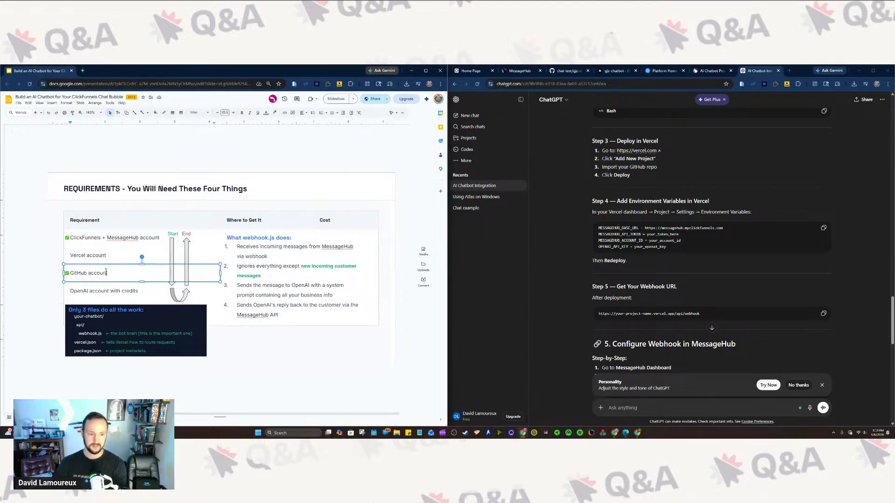
{"action": "left_click", "coordinate": [223, 154]}
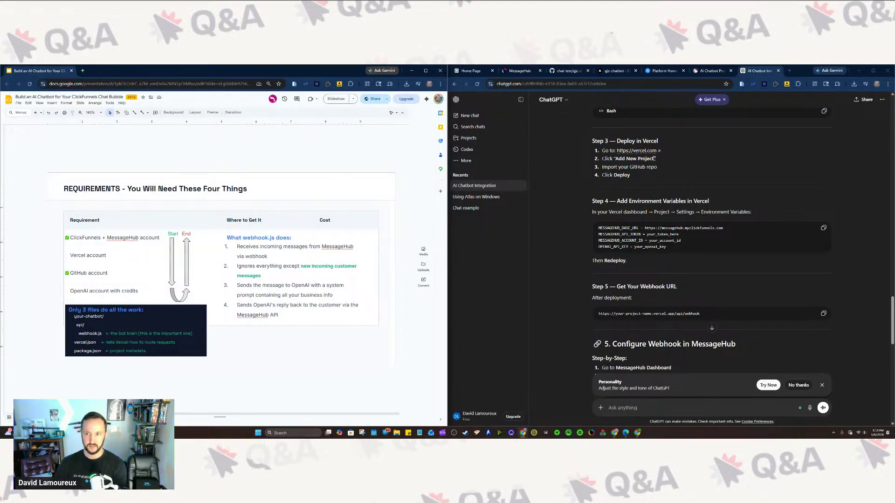
Step: Switch to GitHub and open the account's profile overview from the chat-test repository
{"action": "left_click", "coordinate": [566, 71]}
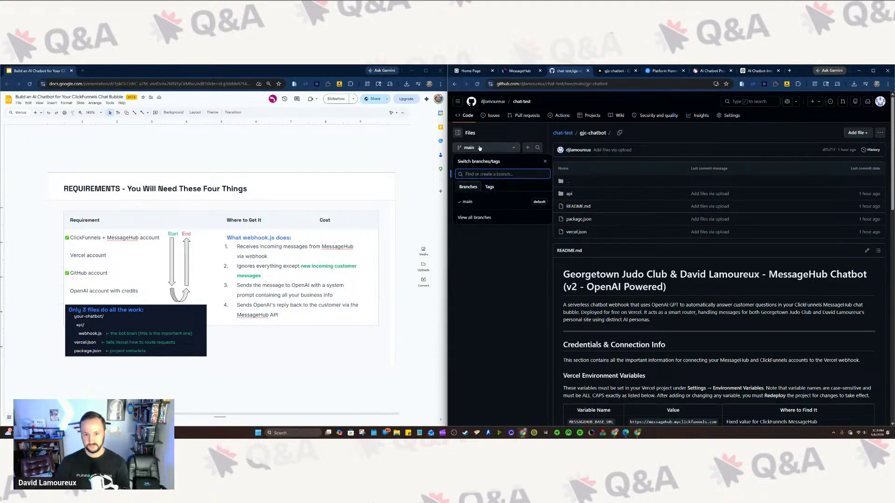
{"action": "left_click", "coordinate": [492, 101]}
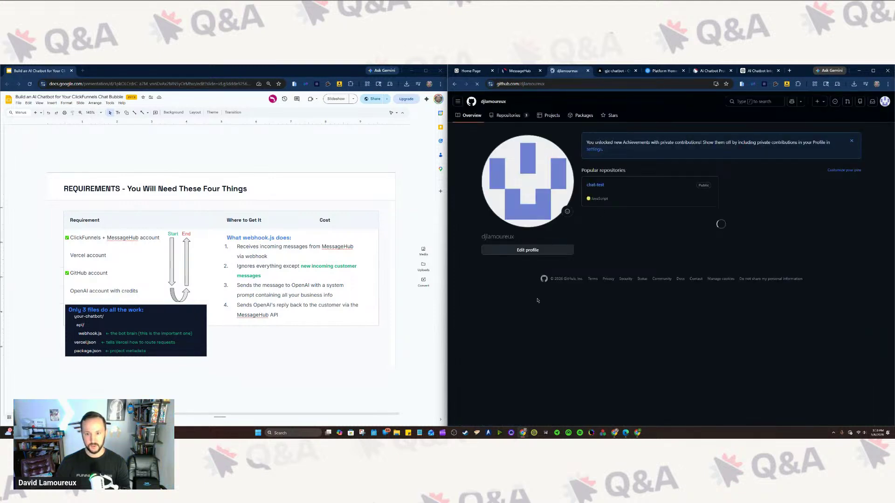
{"action": "left_click", "coordinate": [276, 144]}
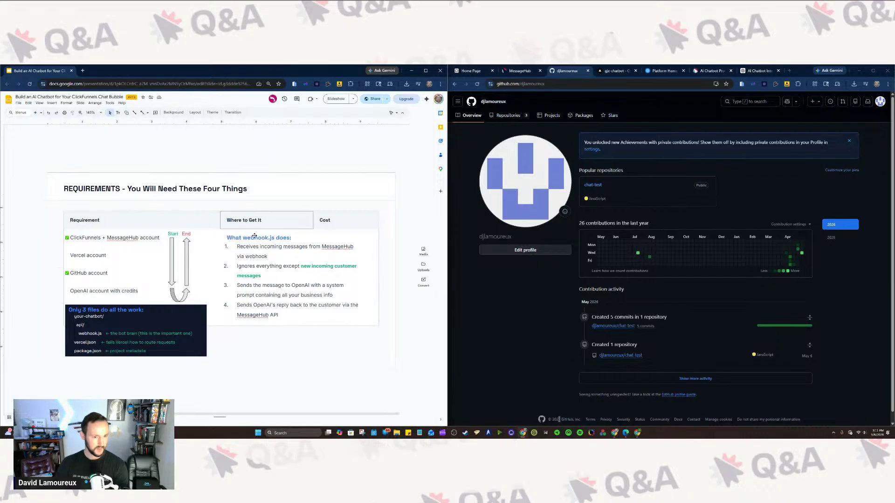
Step: Open the list of GitHub repositories and start creating a new repository
{"action": "left_click", "coordinate": [525, 277]}
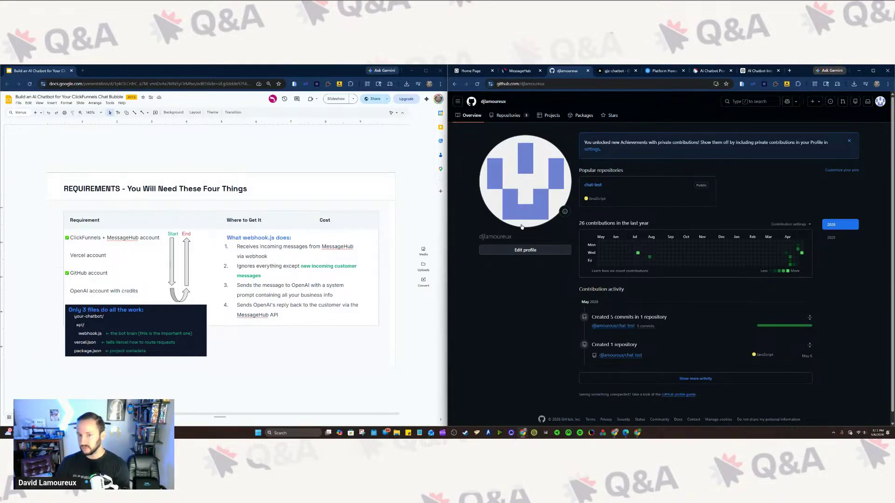
{"action": "left_click", "coordinate": [506, 119]}
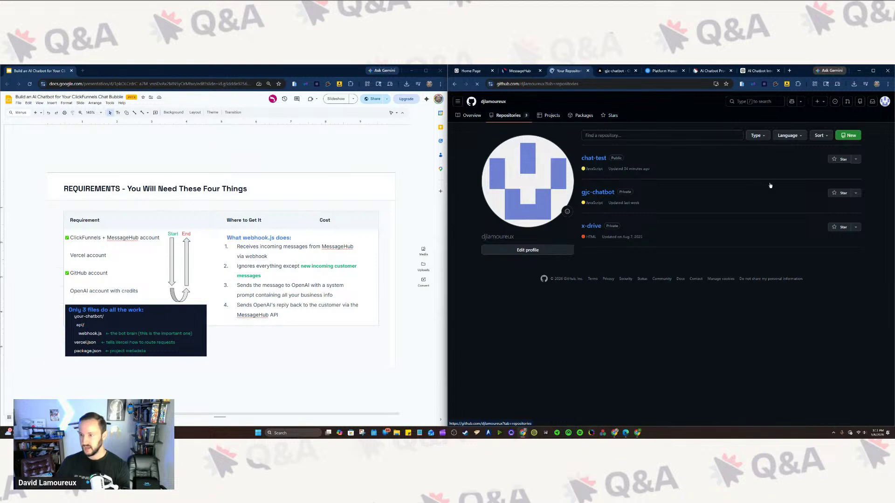
{"action": "left_click", "coordinate": [847, 137]}
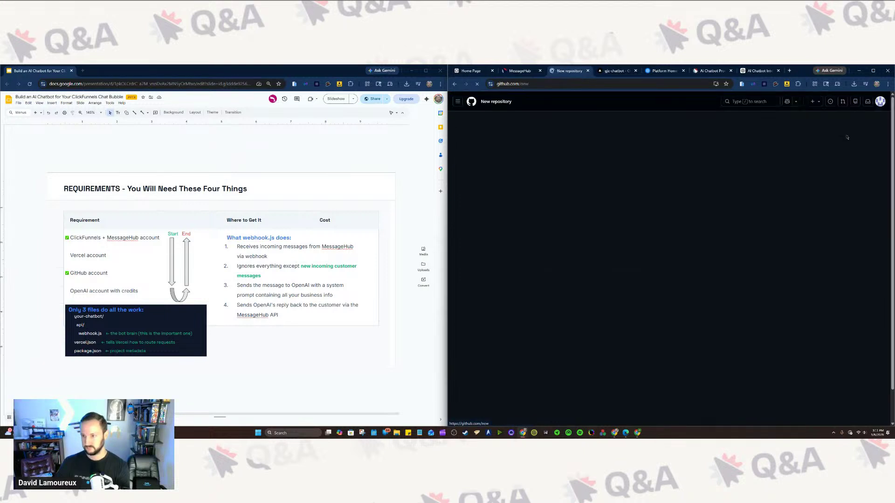
{"action": "left_click", "coordinate": [635, 171]}
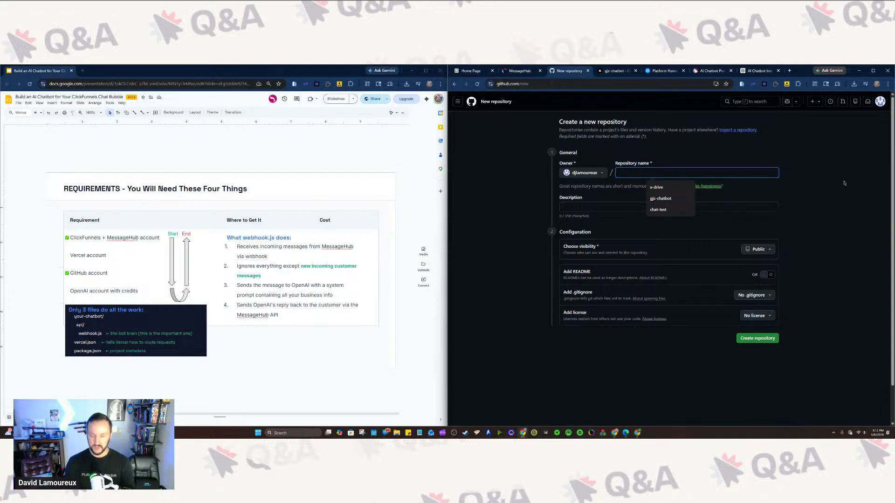
{"action": "type", "text": "g"}
{"action": "key", "text": "BackSpace"}
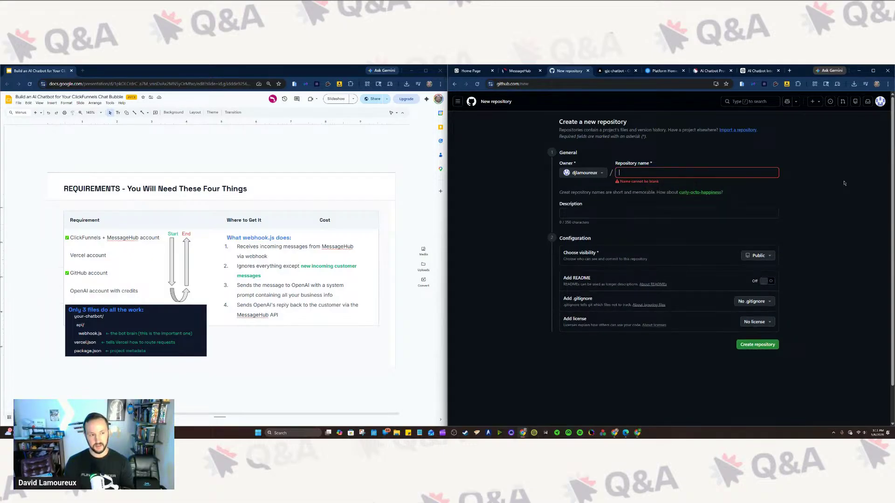
{"action": "type", "text": "gjc-c"}
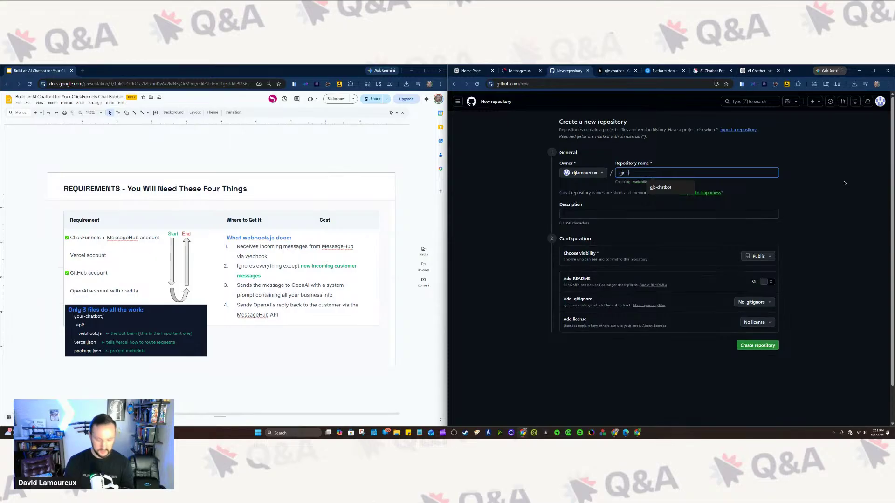
{"action": "type", "text": "-"}
{"action": "key", "text": "BackSpace"}
{"action": "key", "text": "BackSpace"}
{"action": "key", "text": "BackSpace"}
{"action": "key", "text": "BackSpace"}
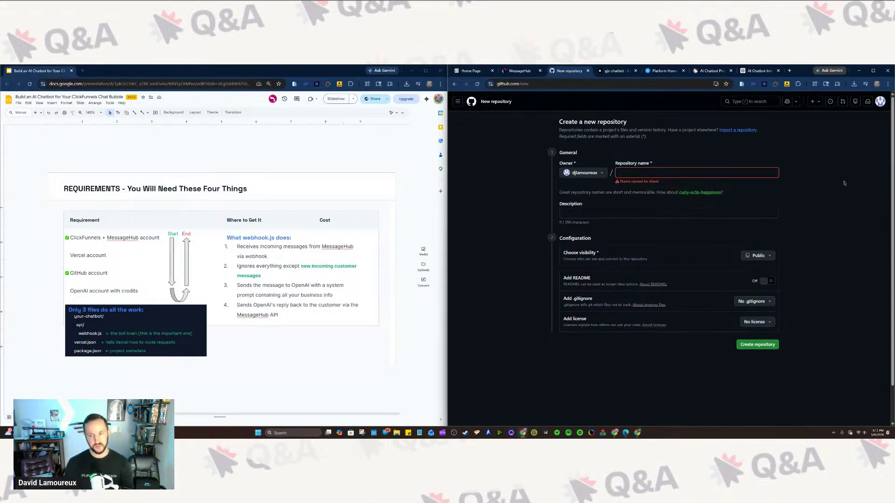
Step: Name the new repository chat-test2 and create it as a public repository
{"action": "type", "text": "cha"}
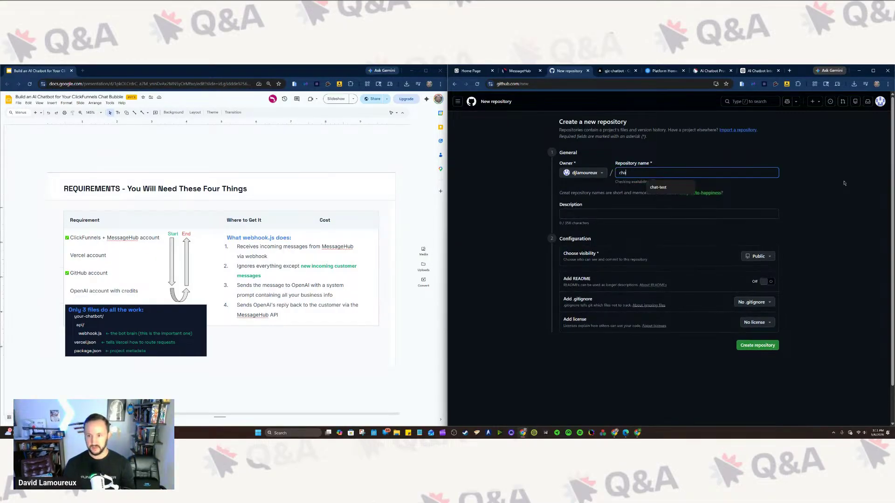
{"action": "type", "text": "t-test2"}
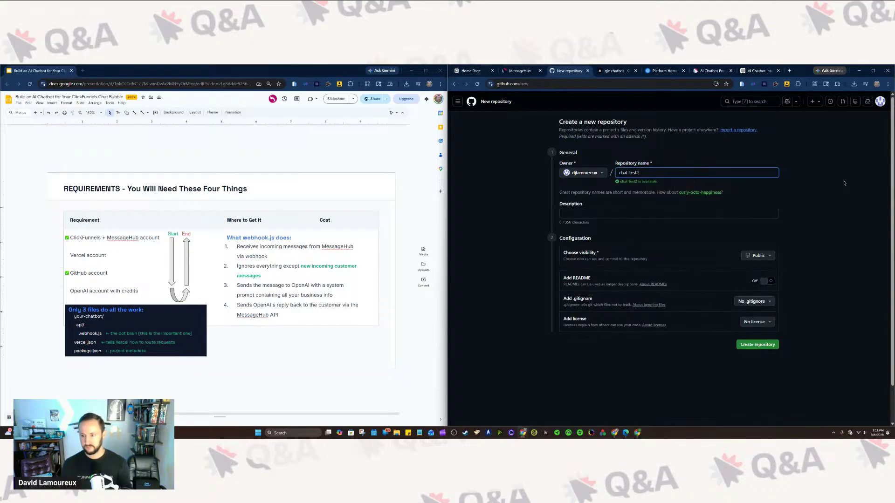
{"action": "key", "text": "Return"}
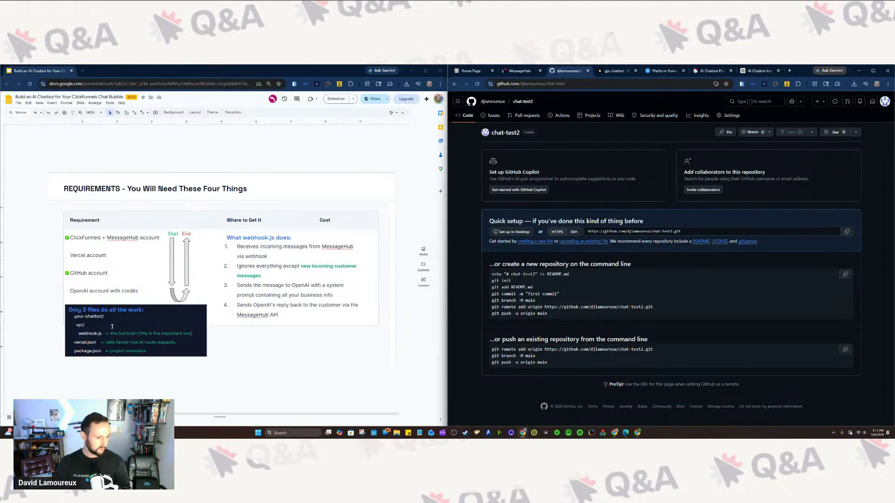
Step: Highlight the three required files webhook.js, vercel.json and package.json in the slide's file structure box
{"action": "left_click", "coordinate": [155, 353]}
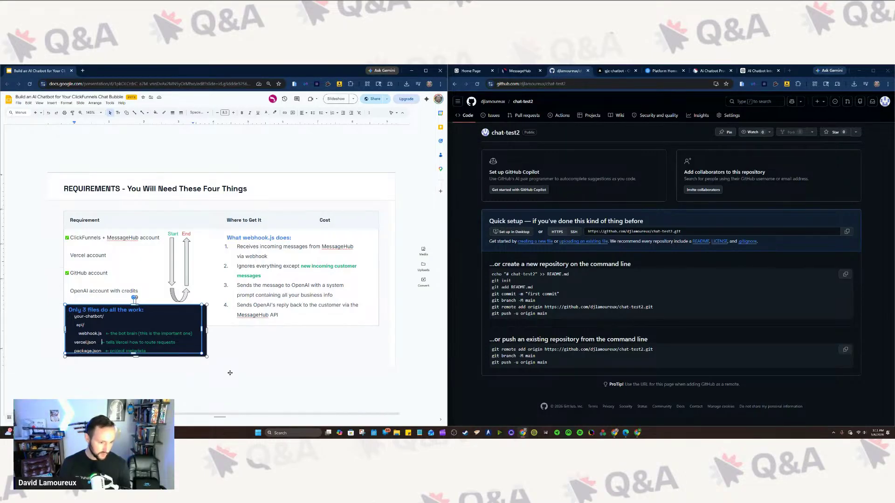
{"action": "key", "text": "Right"}
{"action": "key", "text": "Right"}
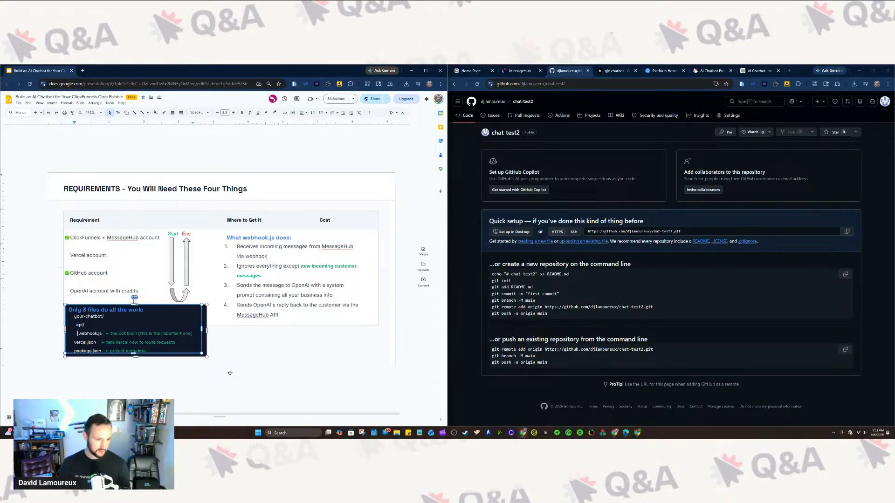
{"action": "key", "text": "shift+Right"}
{"action": "key", "text": "shift+Right"}
{"action": "key", "text": "shift+Right"}
{"action": "key", "text": "shift+Right"}
{"action": "key", "text": "shift+Right"}
{"action": "key", "text": "shift+Right"}
{"action": "key", "text": "shift+Right"}
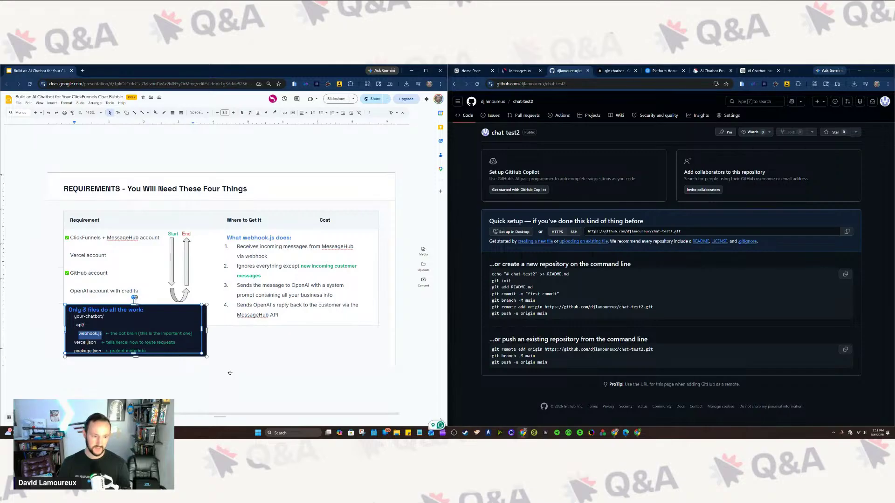
{"action": "key", "text": "shift+Down"}
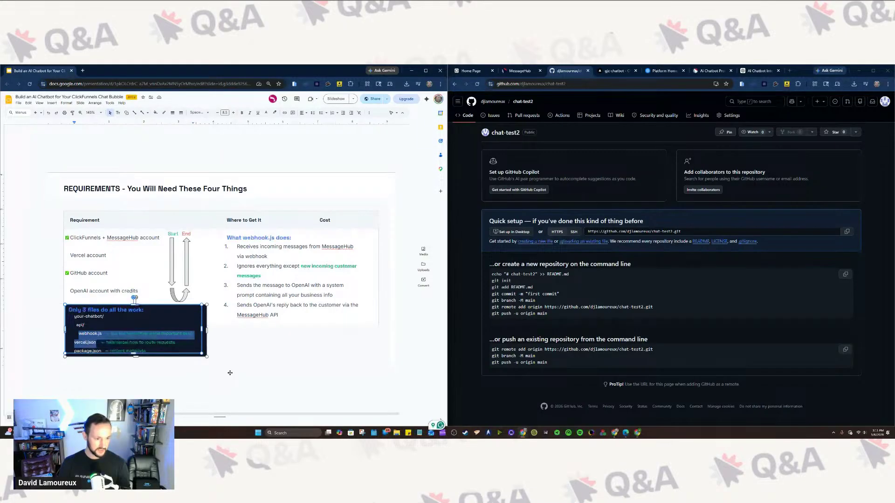
{"action": "key", "text": "shift+Down"}
{"action": "key", "text": "shift+Right"}
{"action": "key", "text": "shift+Right"}
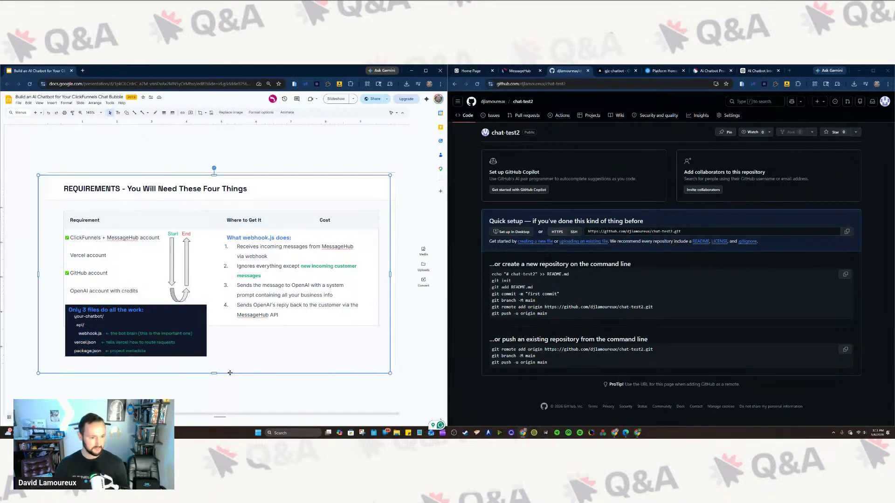
{"action": "left_click", "coordinate": [406, 150]}
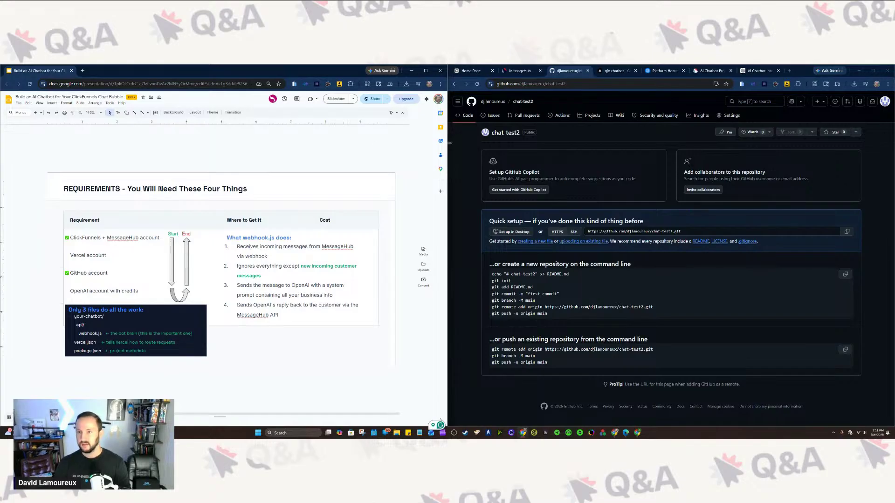
Step: Switch to the ChatGPT conversation, dismiss the Personality suggestion and send the message "my inbox id is 86"
{"action": "left_click", "coordinate": [758, 70]}
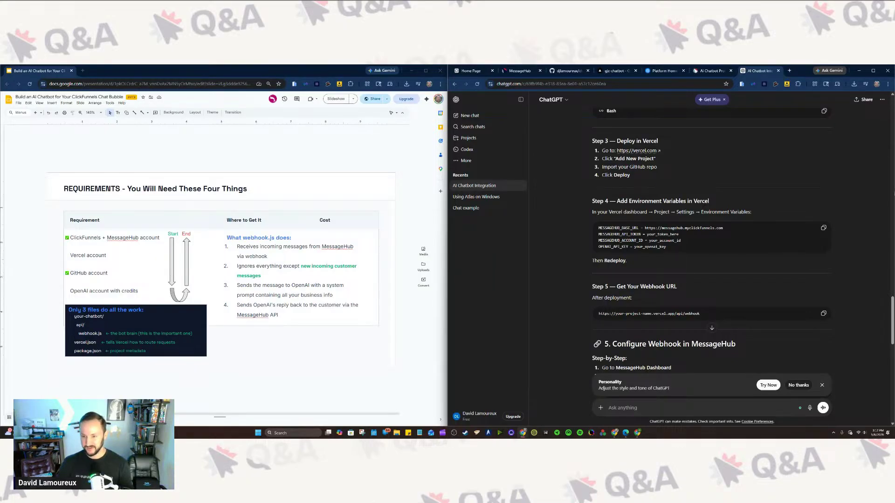
{"action": "scroll", "coordinate": [870, 193], "scroll_direction": "up", "scroll_amount": 1}
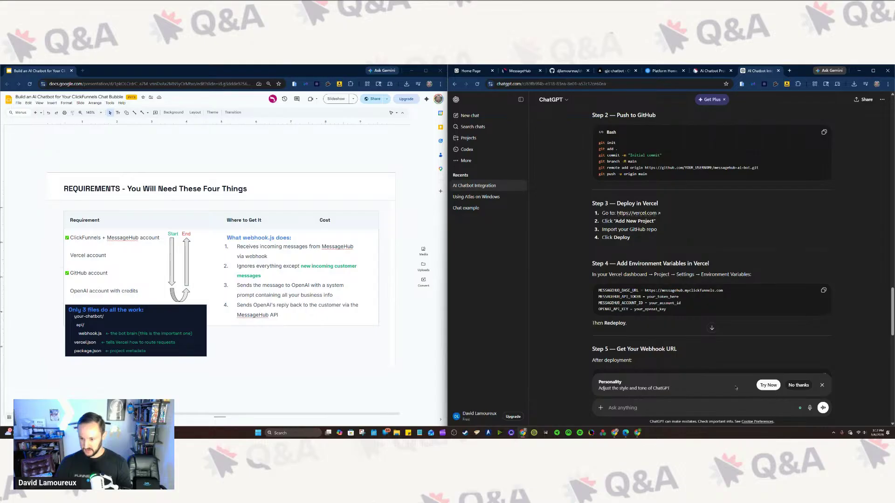
{"action": "left_click", "coordinate": [822, 386]}
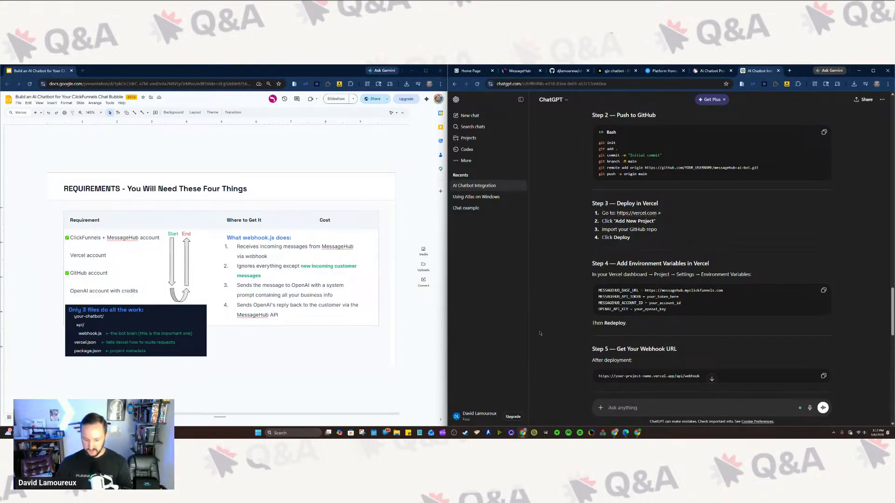
{"action": "type", "text": "my inbox id is 86"}
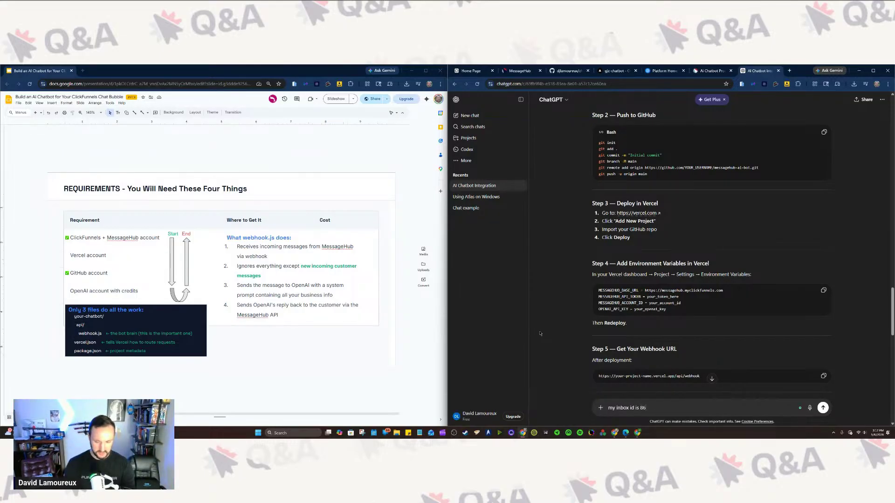
{"action": "key", "text": "Return"}
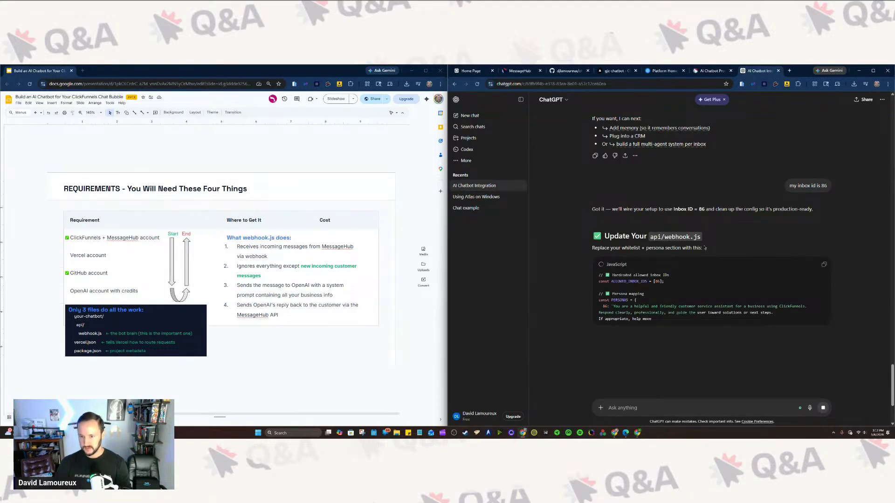
Step: Check the suggested api/webhook.js update and ask ChatGPT to "rewrite the whole webhook.js file with my inbox"
{"action": "left_click_drag", "start_coordinate": [703, 237], "coordinate": [665, 237]}
{"action": "scroll", "coordinate": [727, 261], "scroll_direction": "down", "scroll_amount": 2}
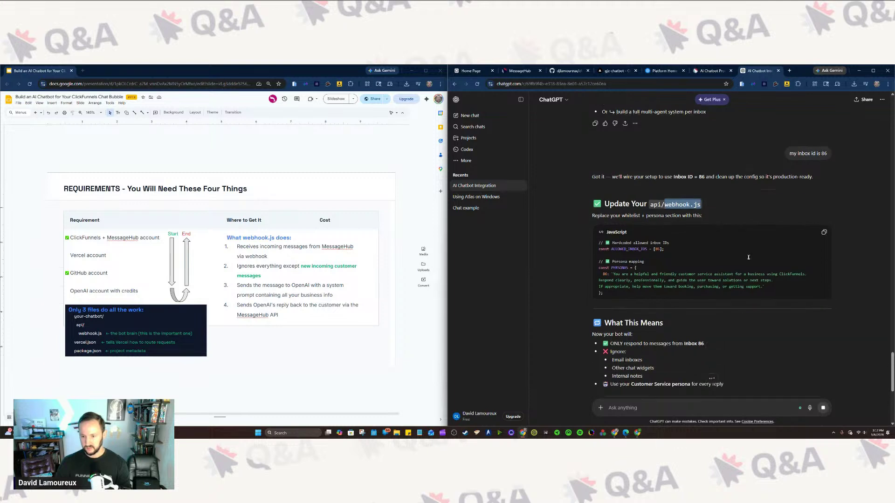
{"action": "left_click", "coordinate": [695, 253]}
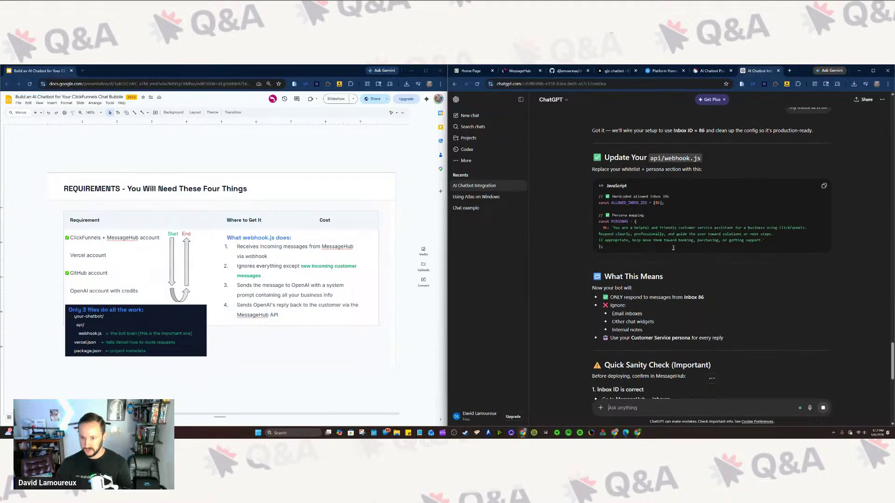
{"action": "type", "text": "rew"}
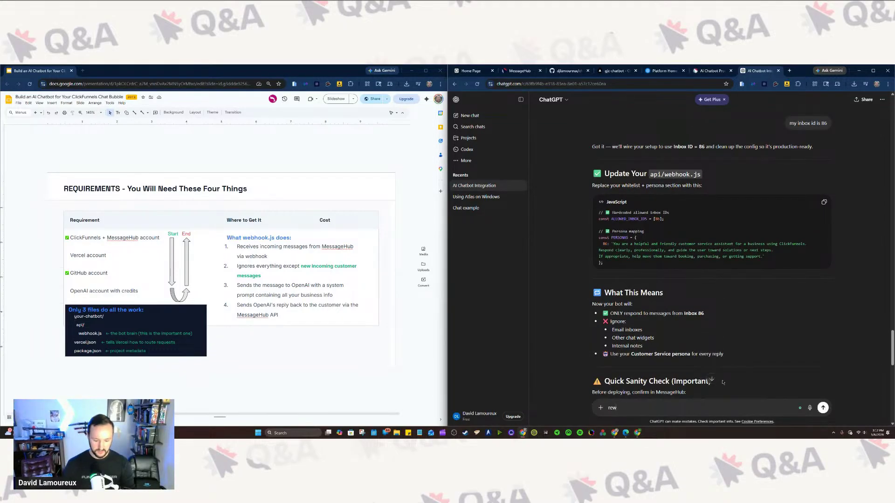
{"action": "type", "text": "rite the whole"}
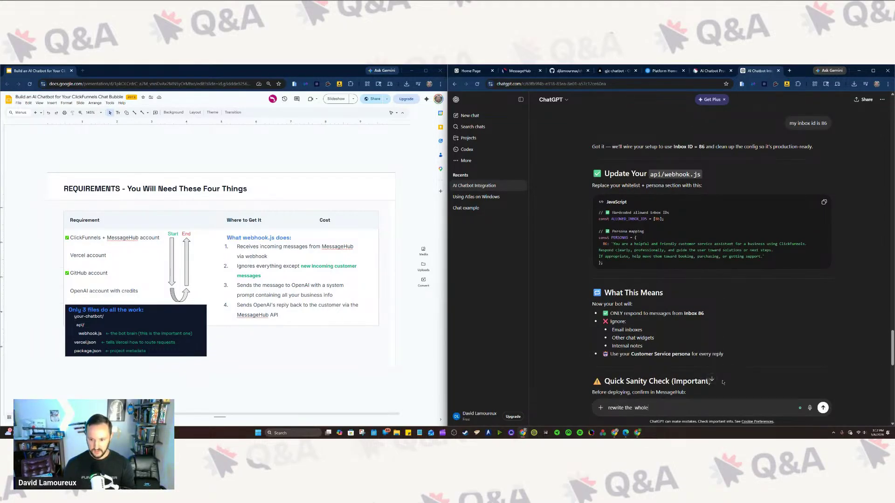
{"action": "type", "text": " webh"}
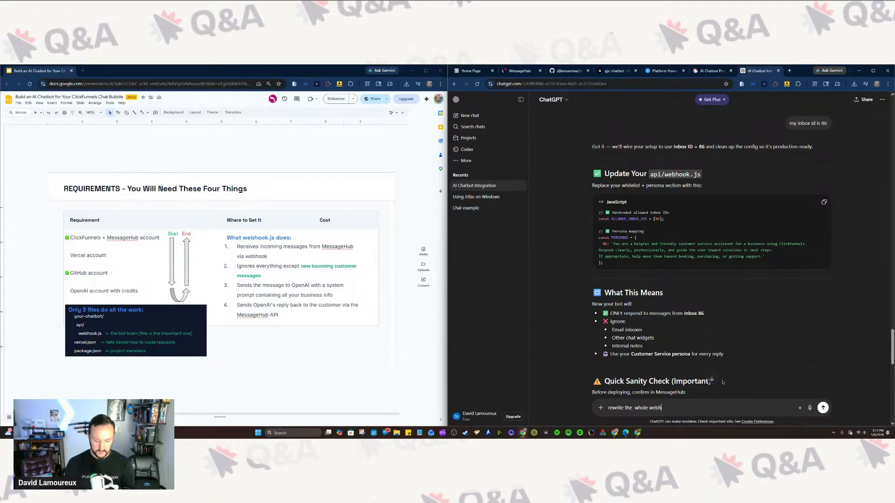
{"action": "type", "text": "ook.js"}
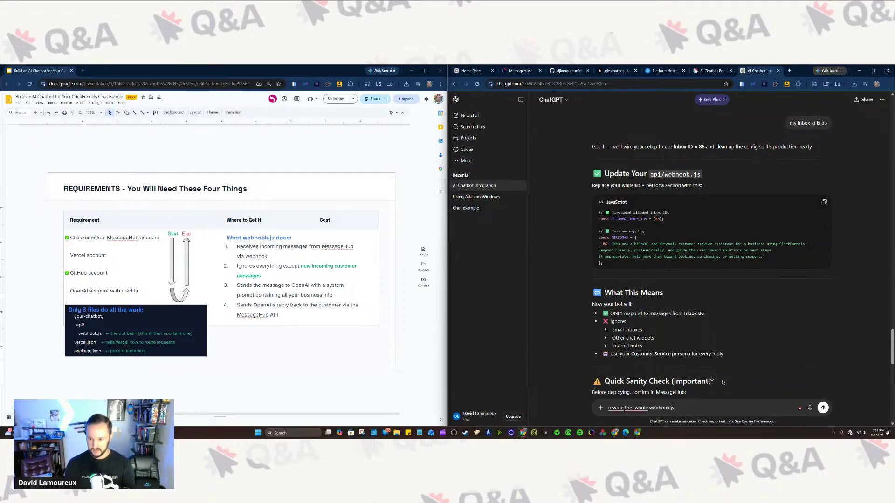
{"action": "type", "text": " file with my inbox"}
{"action": "key", "text": "Return"}
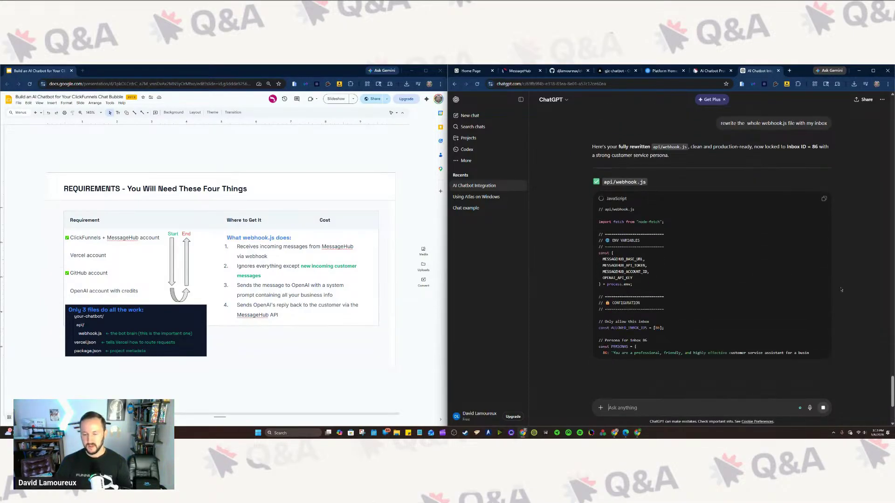
Step: Examine the rewritten api/webhook.js code, including its environment variables, allowed inbox configuration and persona text
{"action": "left_click_drag", "start_coordinate": [650, 155], "coordinate": [615, 156]}
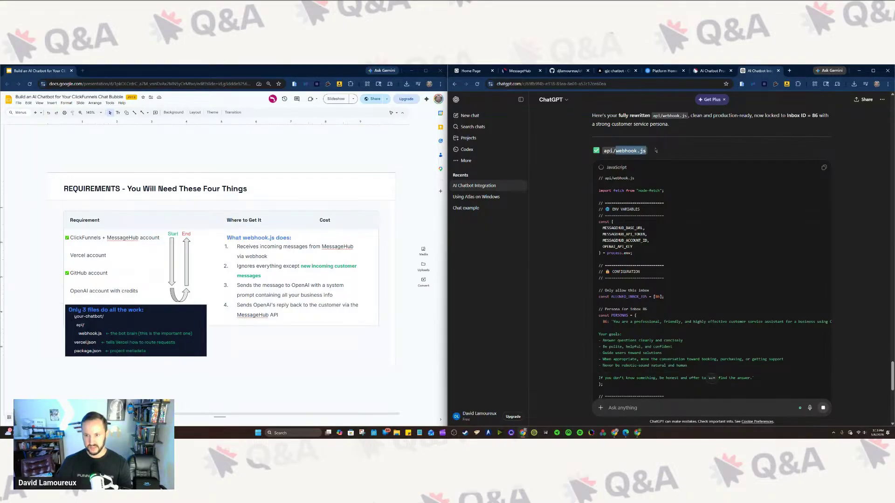
{"action": "left_click", "coordinate": [597, 196]}
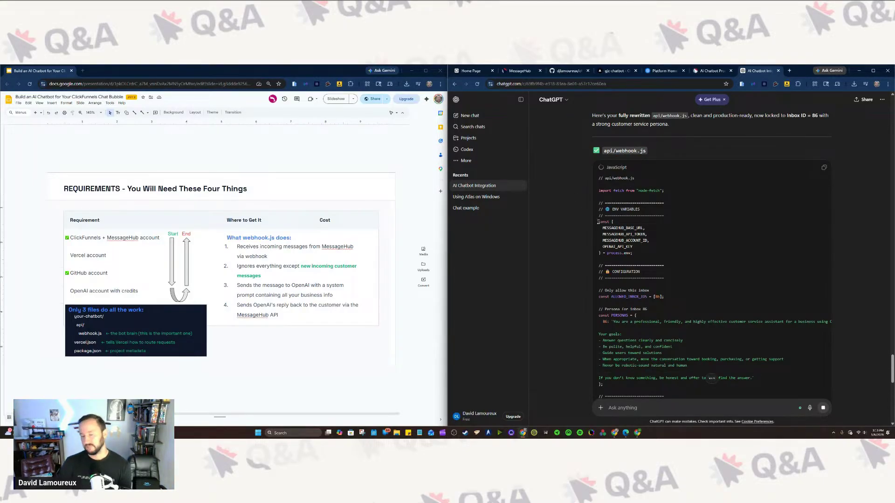
{"action": "left_click_drag", "start_coordinate": [643, 228], "coordinate": [669, 324]}
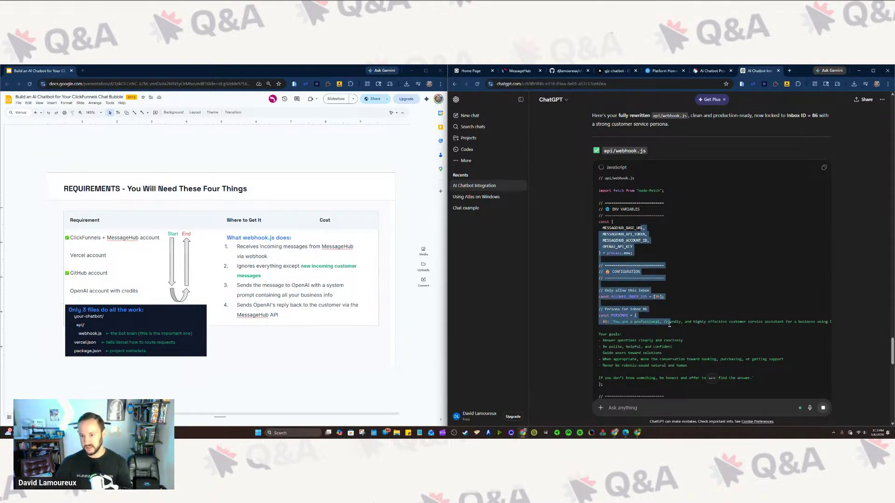
{"action": "left_click", "coordinate": [684, 310]}
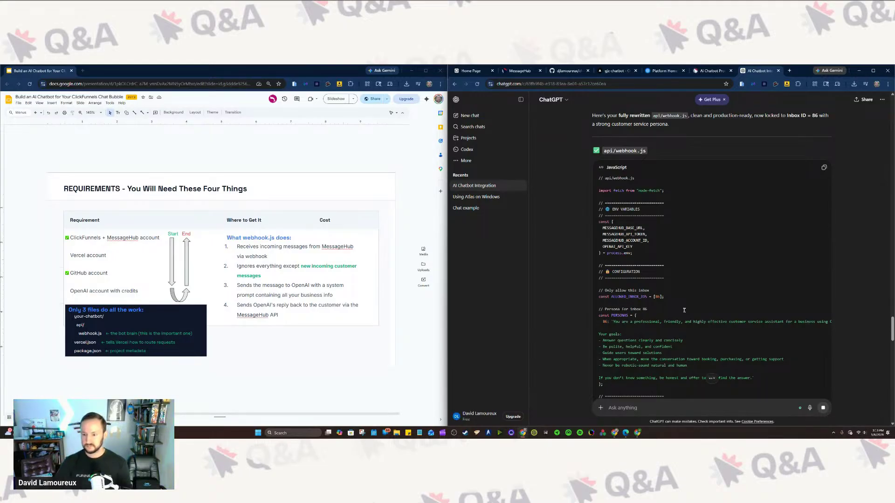
{"action": "scroll", "coordinate": [646, 301], "scroll_direction": "down", "scroll_amount": 1}
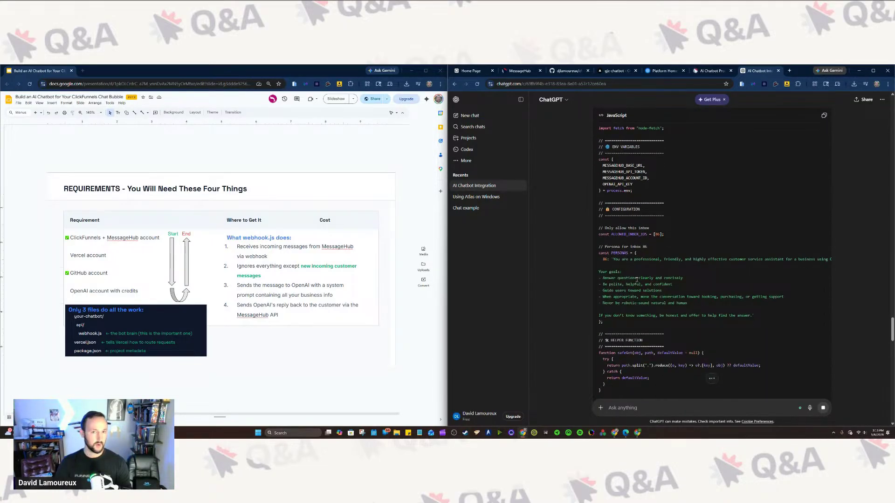
{"action": "left_click_drag", "start_coordinate": [639, 209], "coordinate": [672, 286]}
{"action": "left_click", "coordinate": [679, 277]}
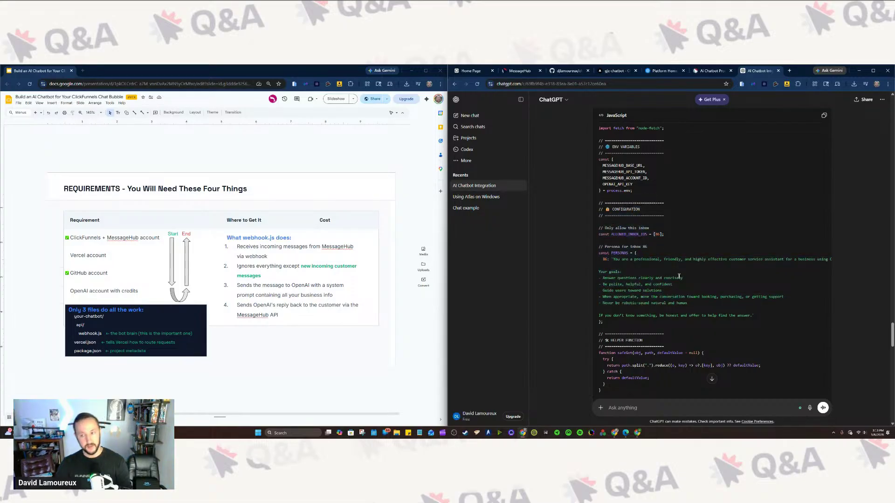
{"action": "scroll", "coordinate": [688, 282], "scroll_direction": "up", "scroll_amount": 1}
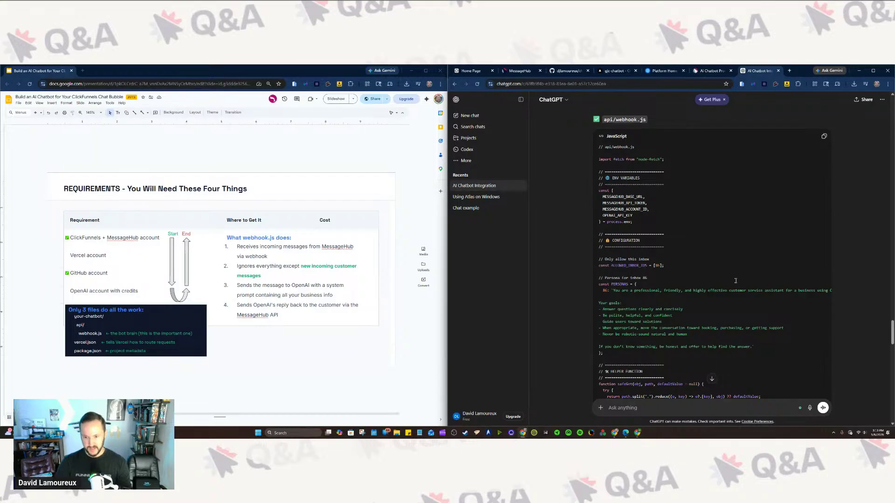
{"action": "scroll", "coordinate": [712, 292], "scroll_direction": "up", "scroll_amount": 1}
{"action": "scroll", "coordinate": [713, 278], "scroll_direction": "up", "scroll_amount": 1}
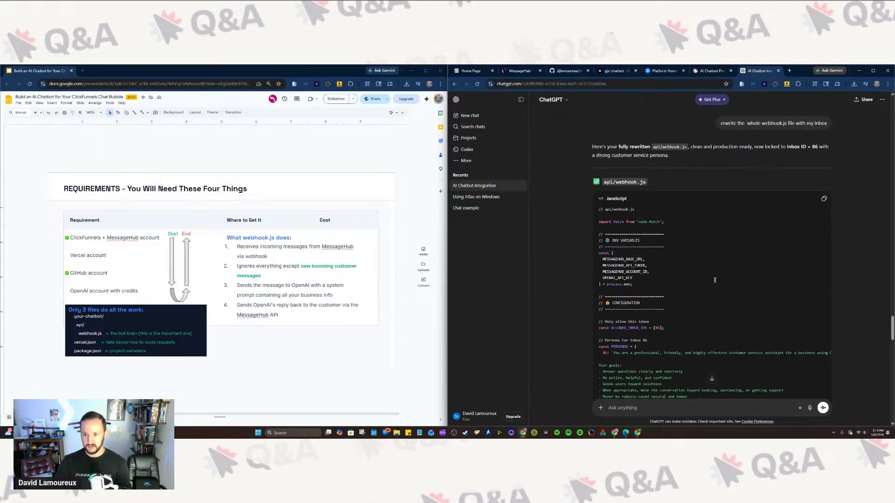
{"action": "scroll", "coordinate": [688, 154], "scroll_direction": "up", "scroll_amount": 2}
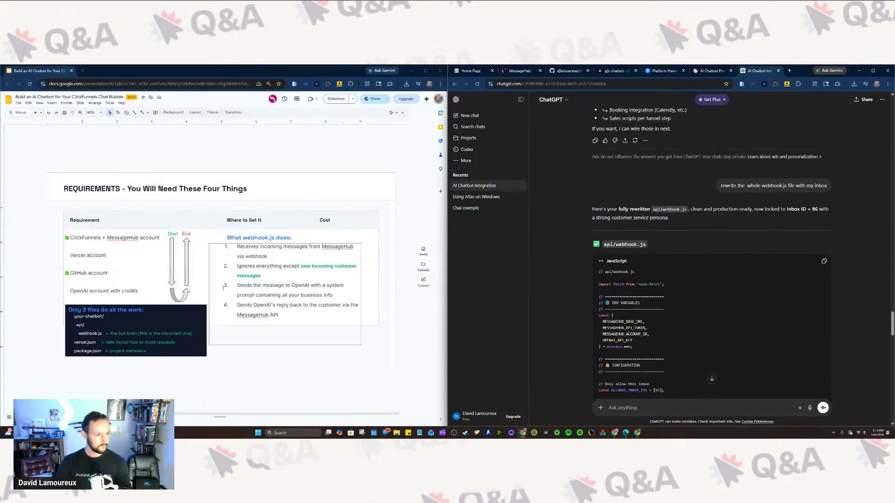
Step: Go to the "Enter this Prompt in AI" slide and select the line about the Inbox ID
{"action": "left_click", "coordinate": [274, 148]}
{"action": "scroll", "coordinate": [275, 154], "scroll_direction": "down", "scroll_amount": 1}
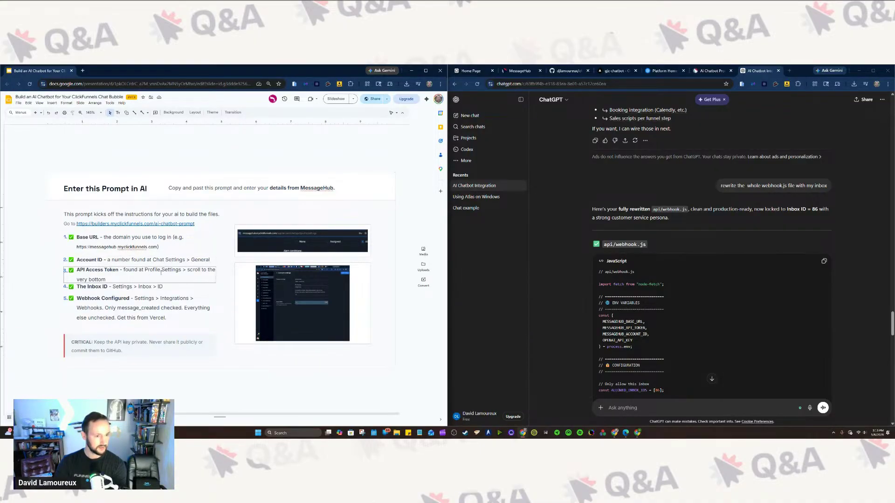
{"action": "left_click", "coordinate": [542, 295]}
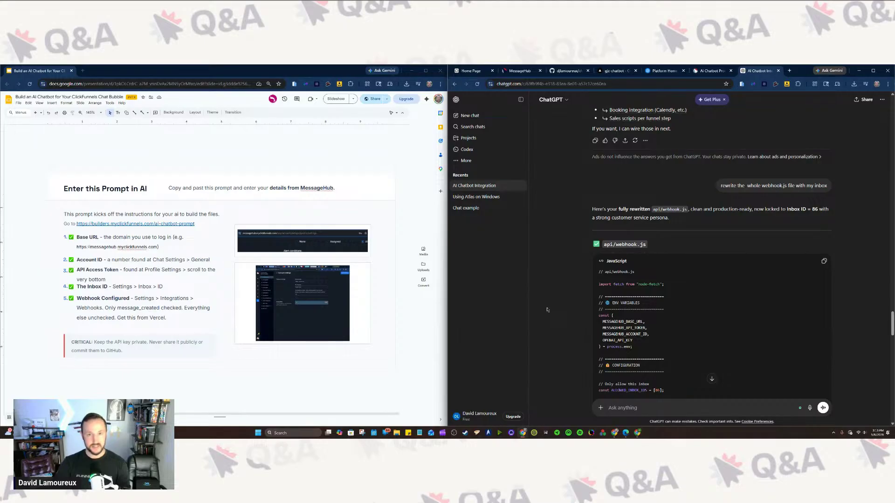
{"action": "left_click", "coordinate": [154, 290]}
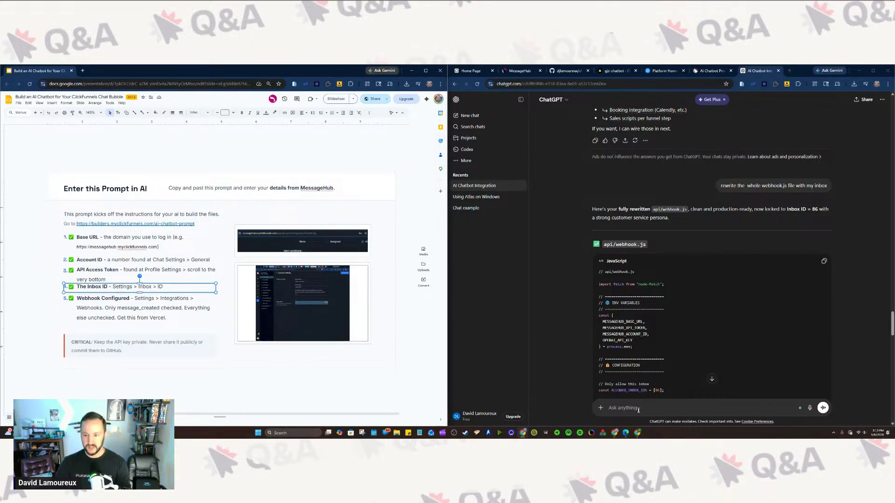
Step: Send ChatGPT the corrected message "my inbox id is 207" and copy the updated api/webhook.js code
{"action": "left_click", "coordinate": [612, 315]}
{"action": "type", "text": "my"}
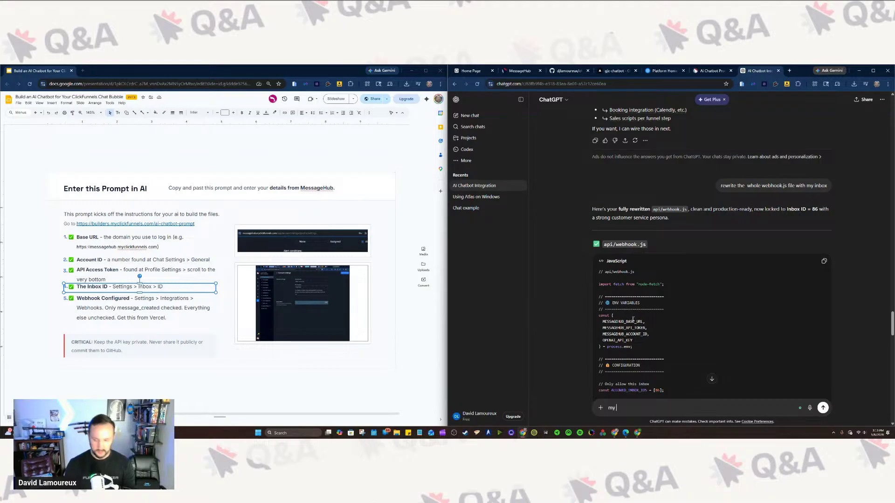
{"action": "type", "text": " inbox id is "}
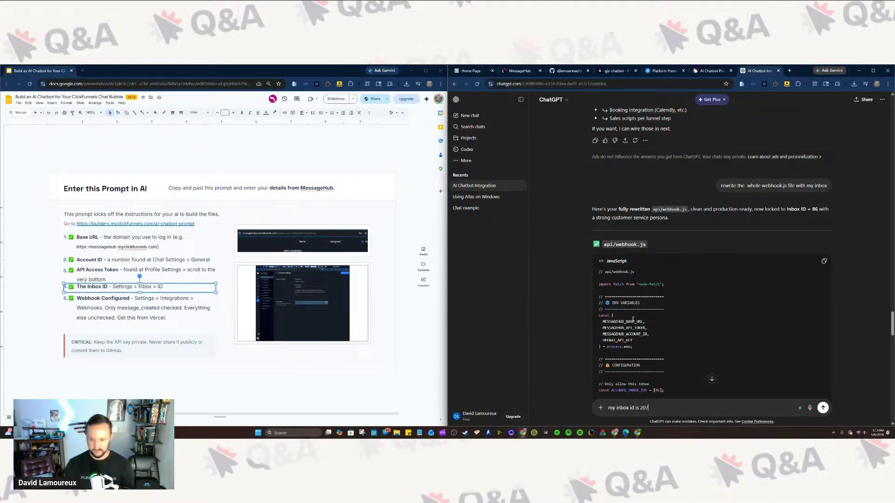
{"action": "type", "text": "207"}
{"action": "key", "text": "Return"}
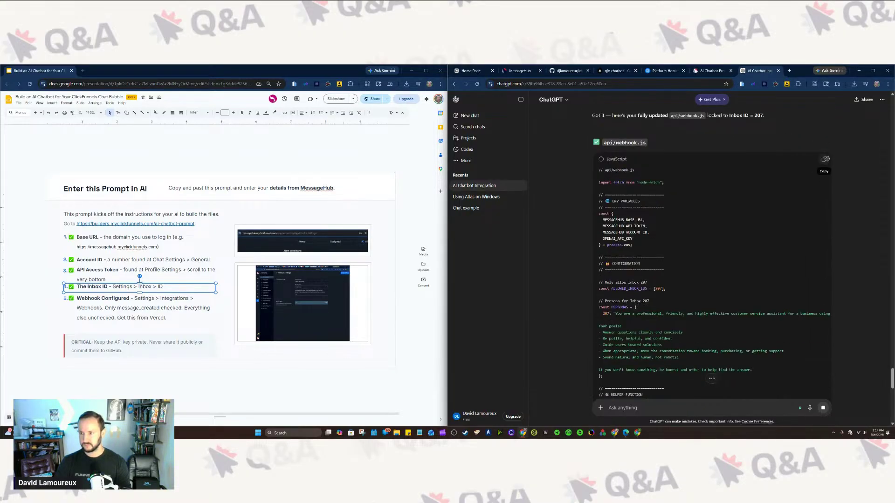
{"action": "left_click", "coordinate": [824, 115]}
Step: Switch to GitHub, bring back the Requirements slide with the three files, and start a new file in the chat-test2 repository
{"action": "left_click", "coordinate": [567, 72]}
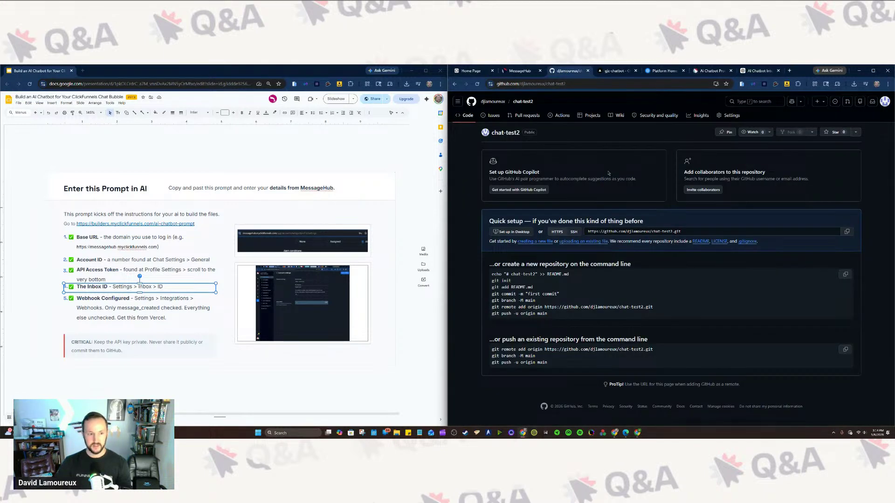
{"action": "left_click", "coordinate": [266, 166]}
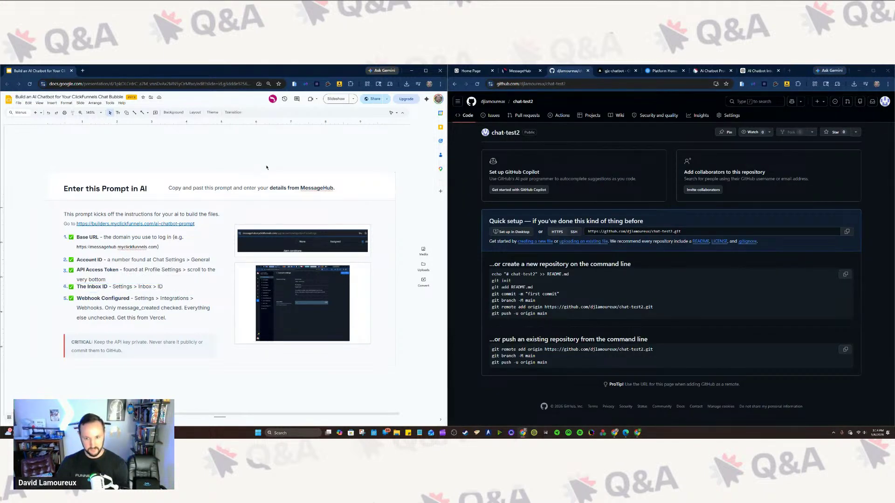
{"action": "key", "text": "Up"}
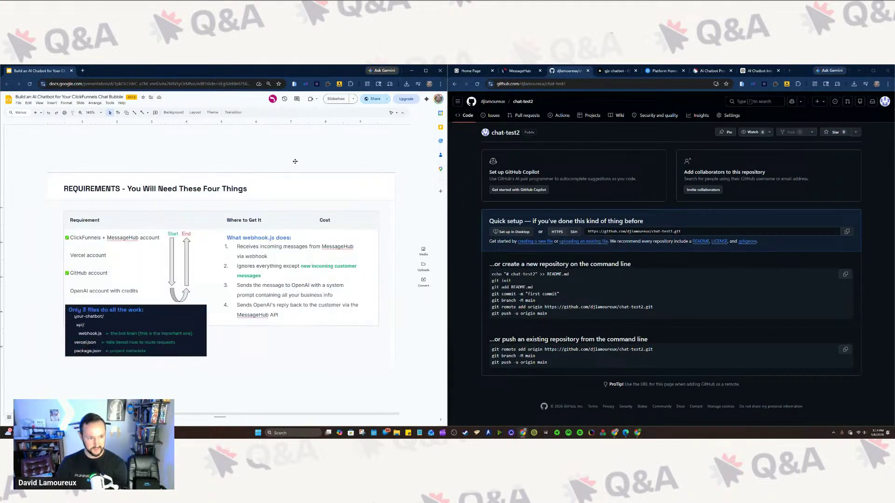
{"action": "left_click", "coordinate": [530, 246]}
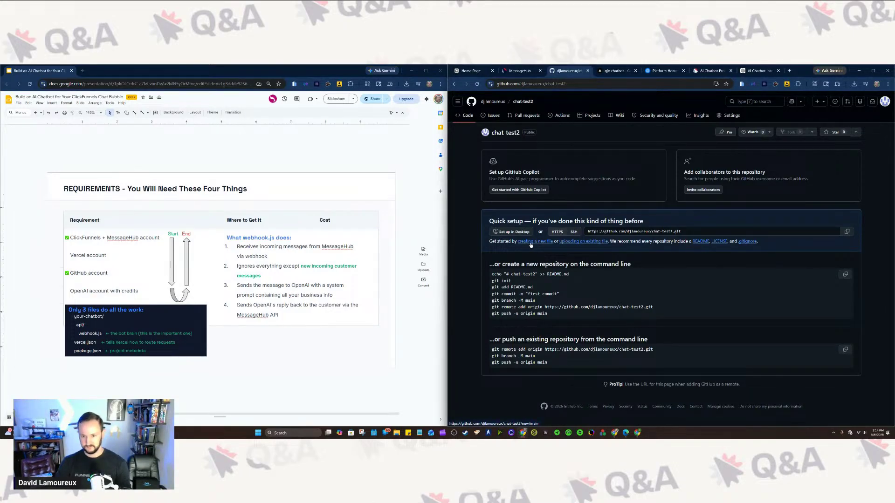
{"action": "left_click", "coordinate": [536, 242]}
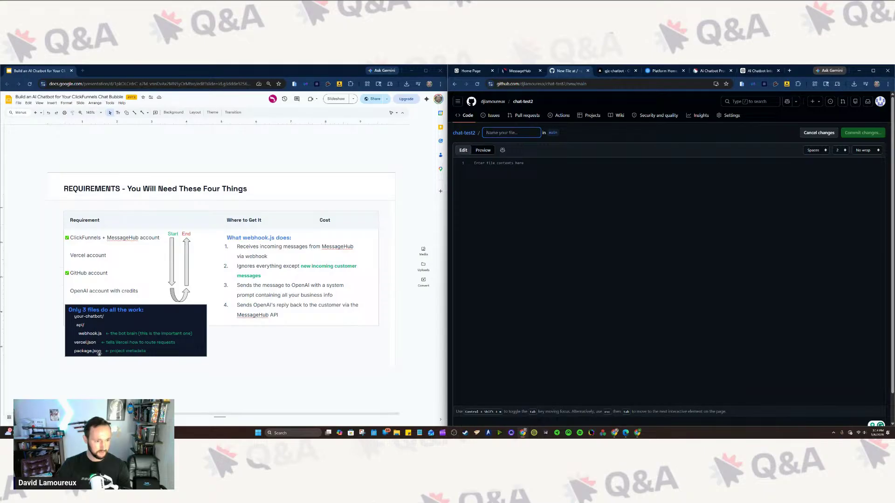
Step: Check the file path in ChatGPT's reply and name the new file in the chat-test2 repository api/webhook.js
{"action": "left_click", "coordinate": [758, 70]}
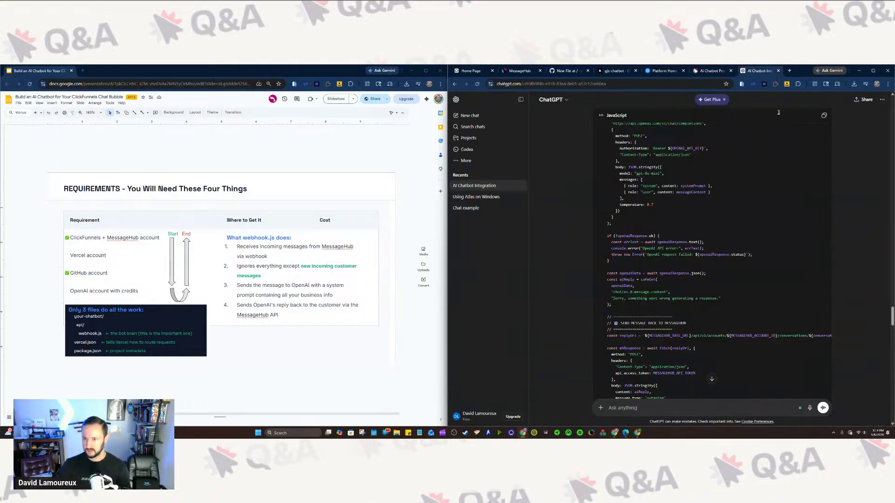
{"action": "scroll", "coordinate": [825, 211], "scroll_direction": "up", "scroll_amount": 10}
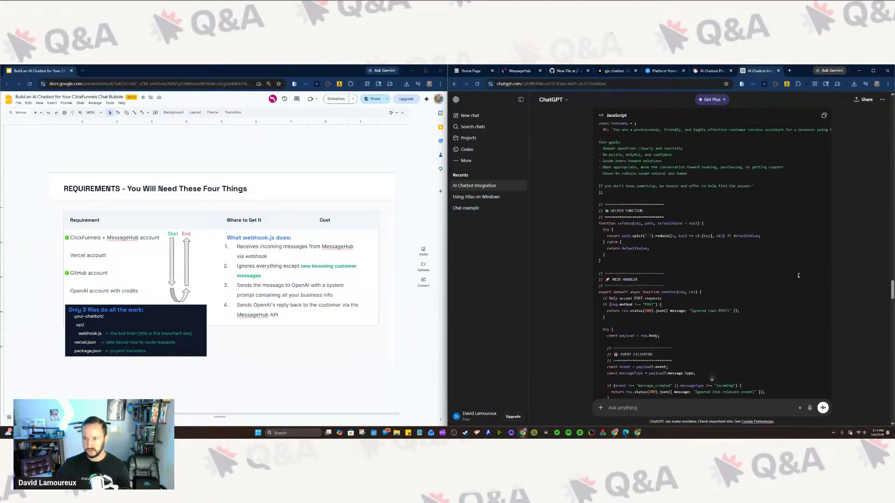
{"action": "scroll", "coordinate": [783, 283], "scroll_direction": "up", "scroll_amount": 3}
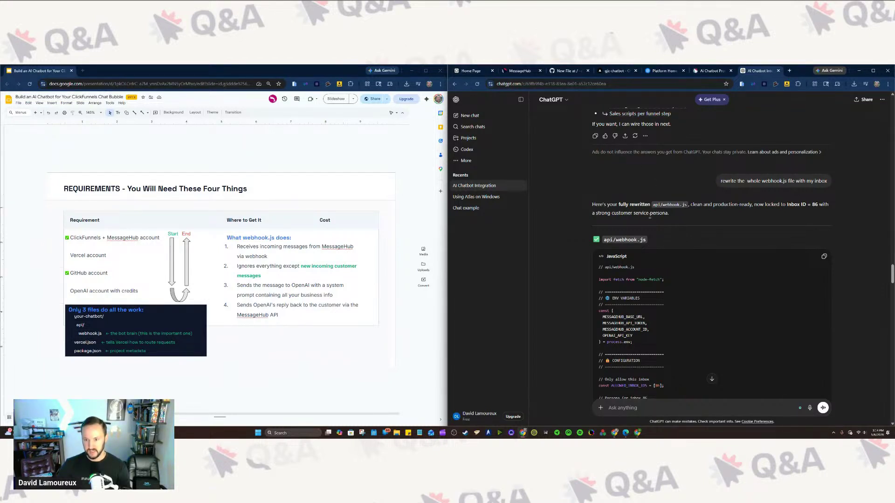
{"action": "left_click", "coordinate": [570, 71]}
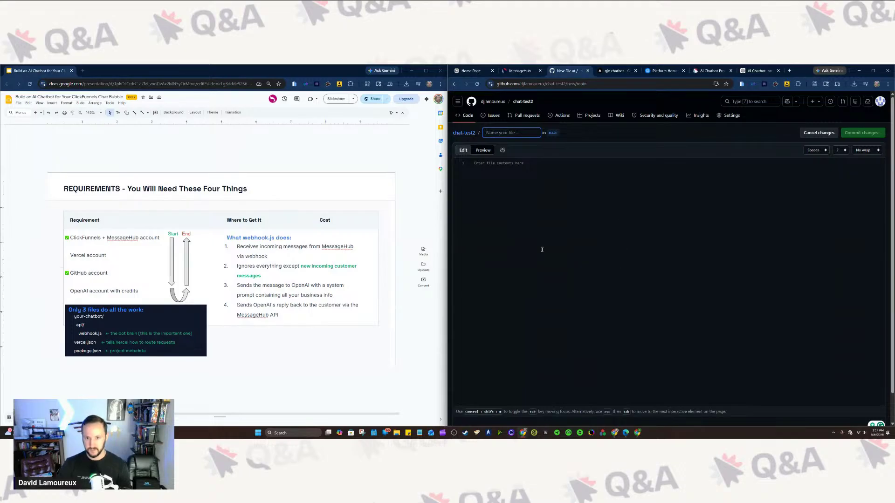
{"action": "type", "text": "api/"}
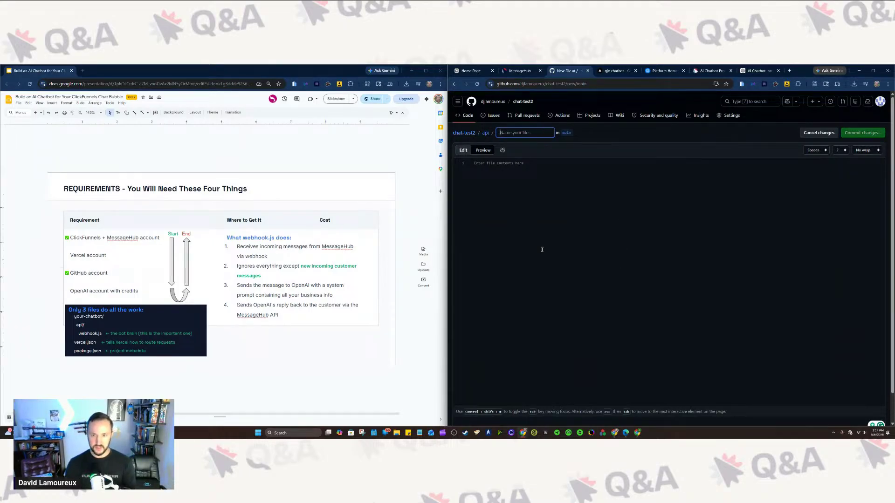
{"action": "type", "text": "webho"}
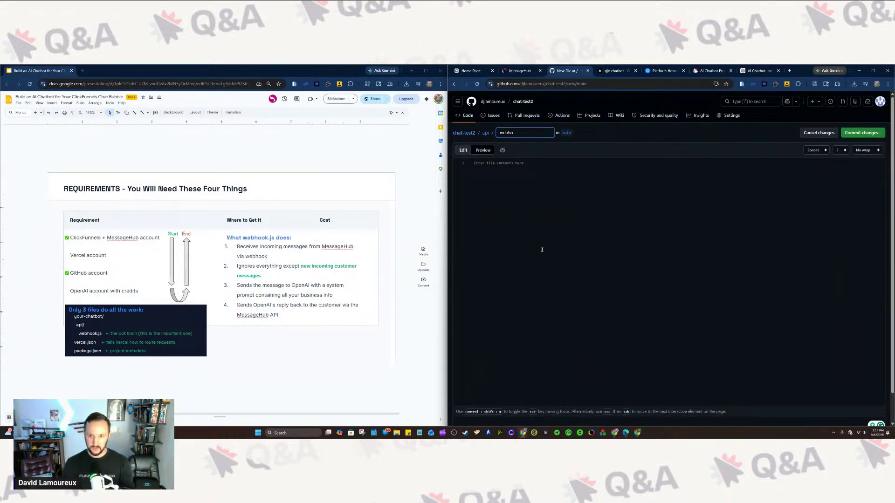
{"action": "type", "text": "ok.js"}
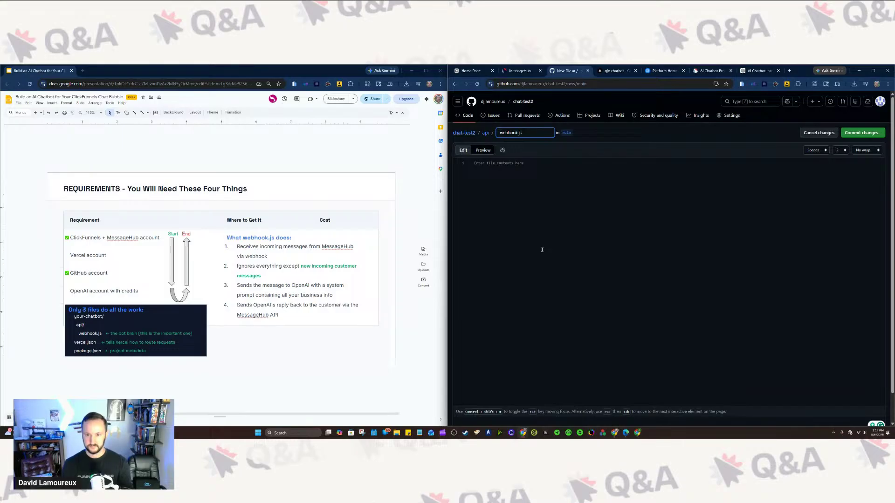
Step: Paste the copied webhook code into api/webhook.js and commit the file directly to the main branch
{"action": "left_click", "coordinate": [517, 164]}
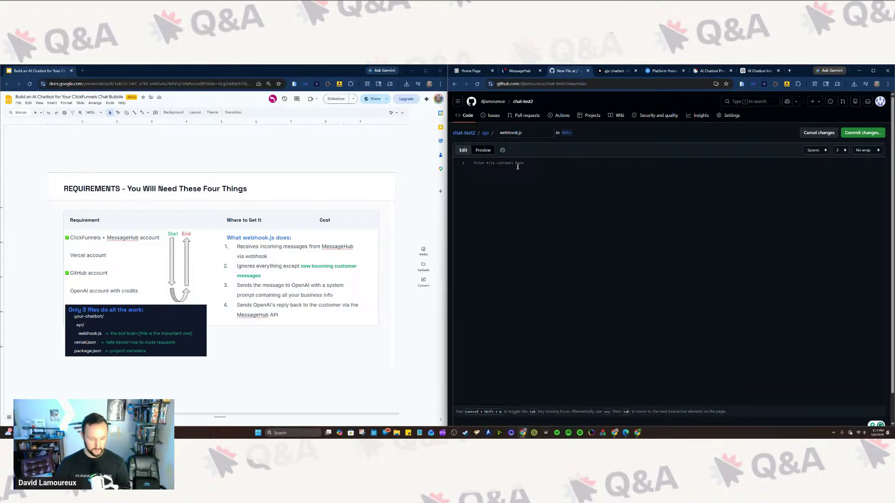
{"action": "key", "text": "ctrl+v"}
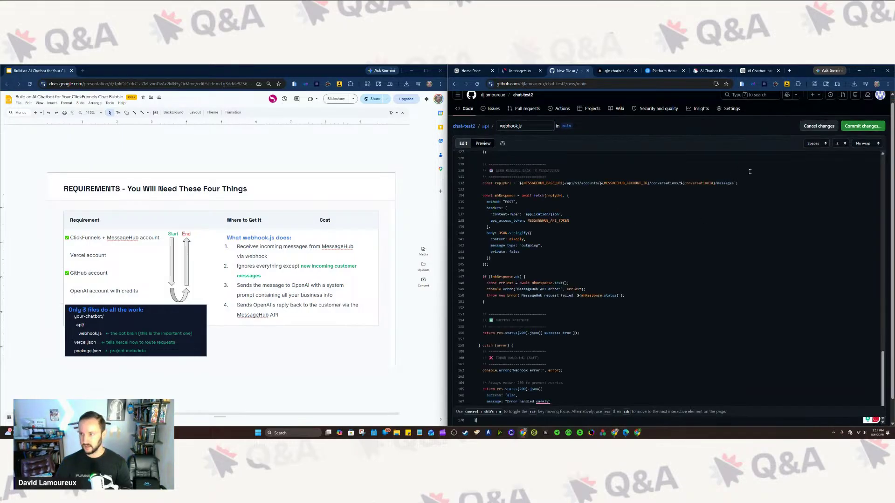
{"action": "left_click", "coordinate": [865, 127]}
{"action": "left_click", "coordinate": [719, 316]}
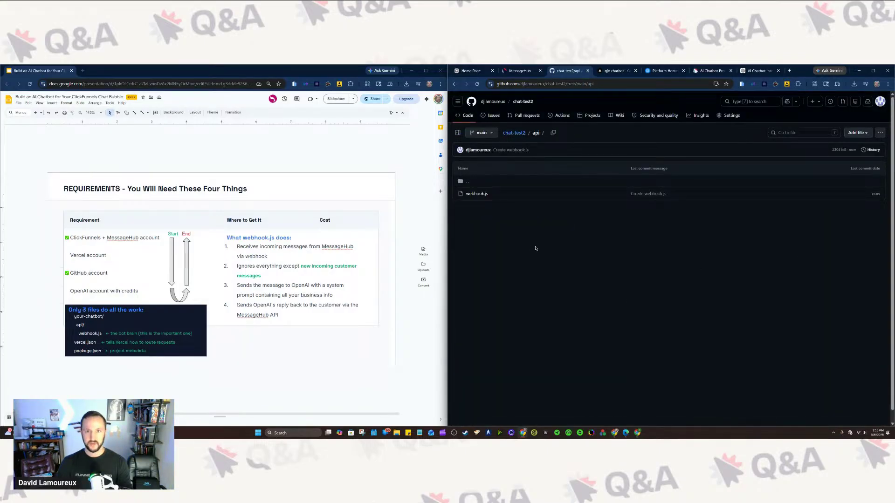
Step: Switch to ChatGPT, find the vercel.json section in the earlier reply, and copy its JSON code
{"action": "left_click", "coordinate": [746, 72]}
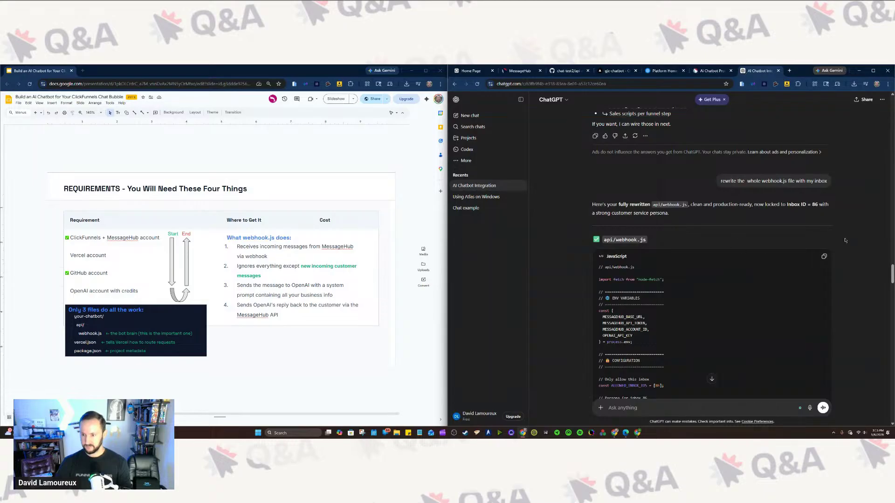
{"action": "scroll", "coordinate": [835, 239], "scroll_direction": "up", "scroll_amount": 8}
{"action": "scroll", "coordinate": [831, 221], "scroll_direction": "up", "scroll_amount": 5}
{"action": "scroll", "coordinate": [811, 221], "scroll_direction": "down", "scroll_amount": 1}
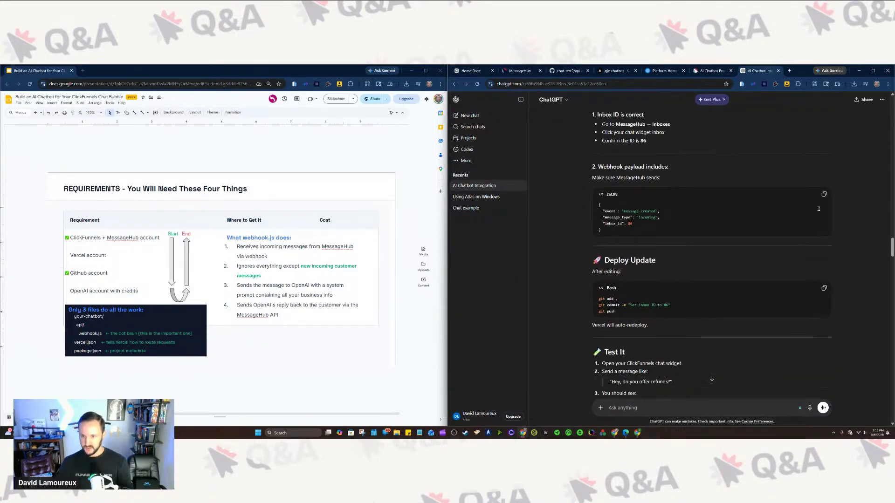
{"action": "scroll", "coordinate": [706, 269], "scroll_direction": "up", "scroll_amount": 4}
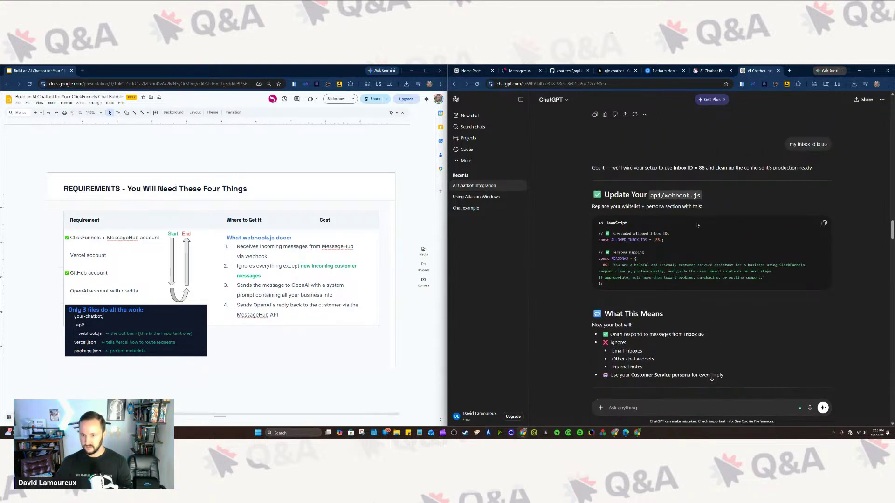
{"action": "scroll", "coordinate": [708, 210], "scroll_direction": "up", "scroll_amount": 5}
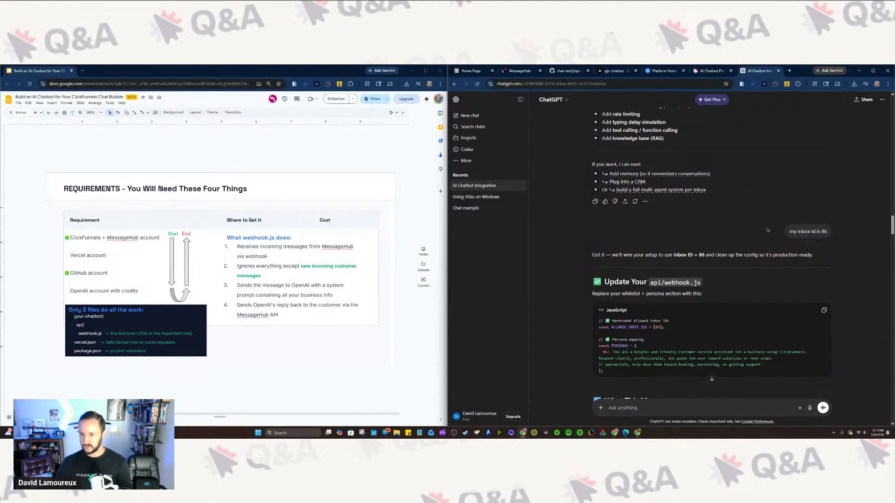
{"action": "scroll", "coordinate": [768, 239], "scroll_direction": "up", "scroll_amount": 4}
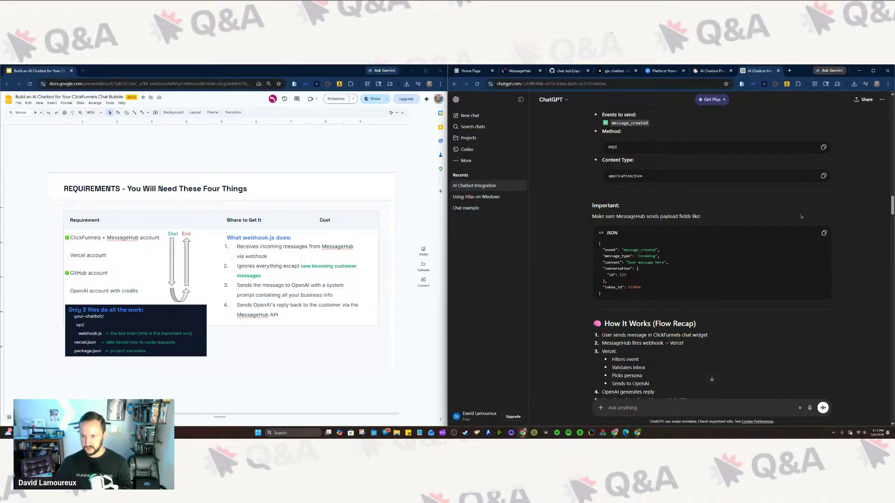
{"action": "scroll", "coordinate": [671, 234], "scroll_direction": "up", "scroll_amount": 1}
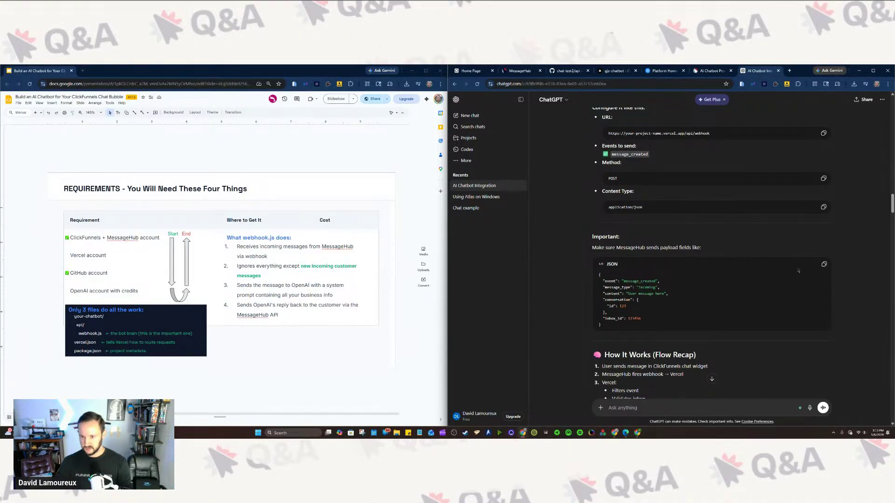
{"action": "scroll", "coordinate": [824, 271], "scroll_direction": "up", "scroll_amount": 6}
{"action": "scroll", "coordinate": [853, 280], "scroll_direction": "up", "scroll_amount": 5}
{"action": "scroll", "coordinate": [855, 282], "scroll_direction": "up", "scroll_amount": 5}
{"action": "scroll", "coordinate": [858, 286], "scroll_direction": "up", "scroll_amount": 1}
{"action": "left_click", "coordinate": [823, 260]}
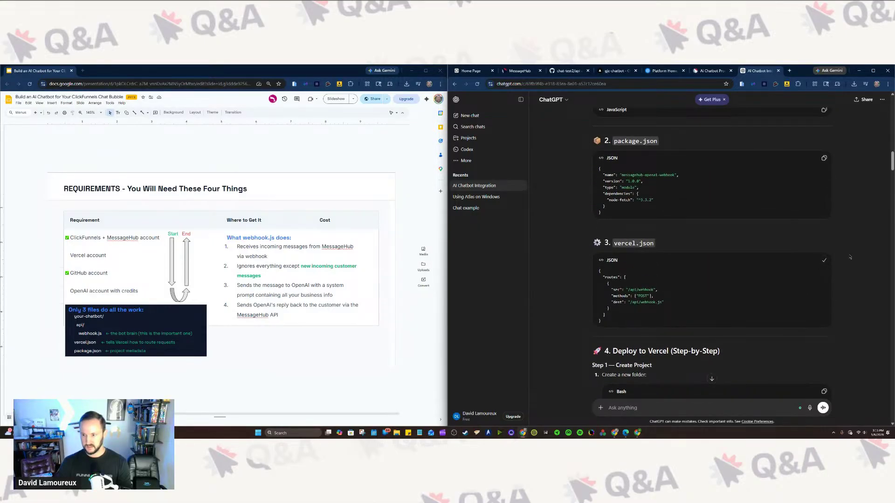
Step: Create vercel.json in the repository's api folder on GitHub with the copied JSON and commit it to main
{"action": "left_click", "coordinate": [567, 71]}
{"action": "left_click", "coordinate": [851, 134]}
{"action": "left_click", "coordinate": [846, 145]}
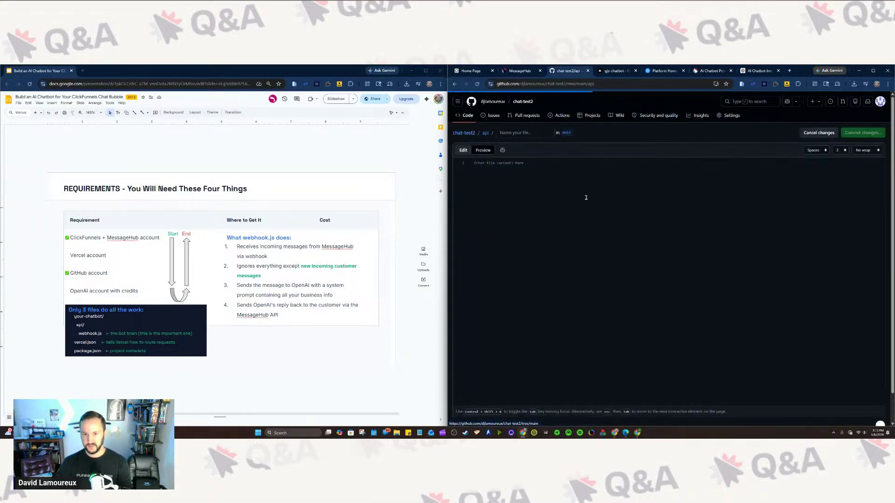
{"action": "type", "text": "vercel.json"}
{"action": "key", "text": "Tab"}
{"action": "left_click", "coordinate": [567, 228]}
{"action": "key", "text": "ctrl+v"}
{"action": "left_click", "coordinate": [862, 133]}
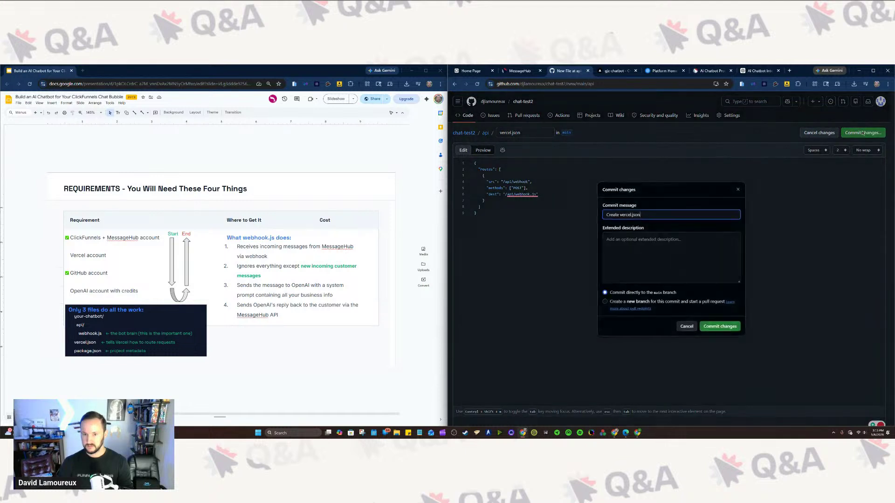
{"action": "key", "text": "Return"}
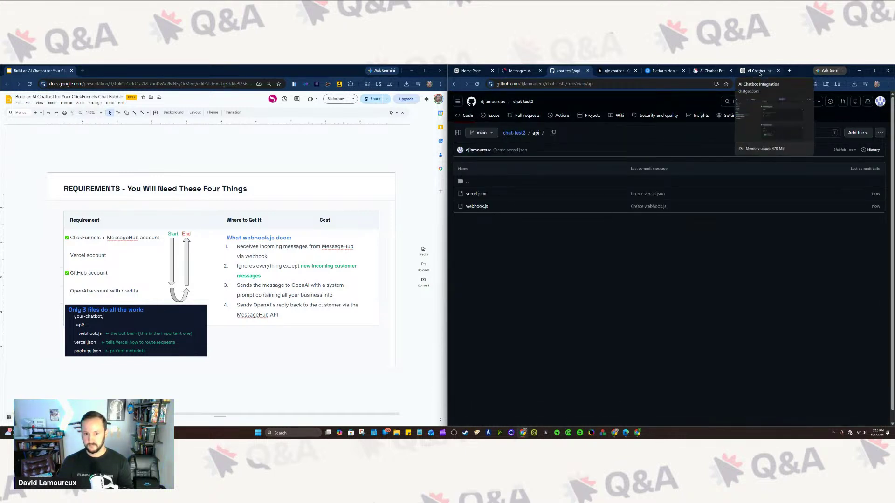
Step: Check the repository's root and api folder, and copy the package.json code from ChatGPT's reply
{"action": "left_click", "coordinate": [462, 182]}
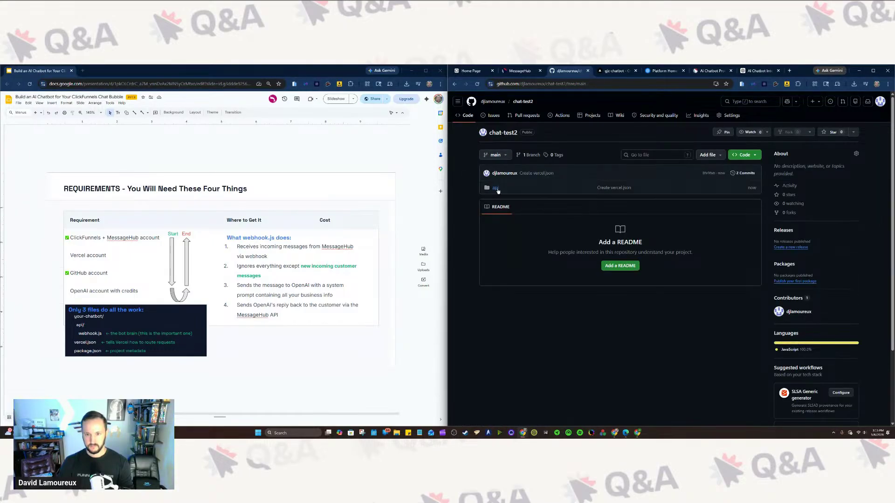
{"action": "left_click", "coordinate": [495, 188]}
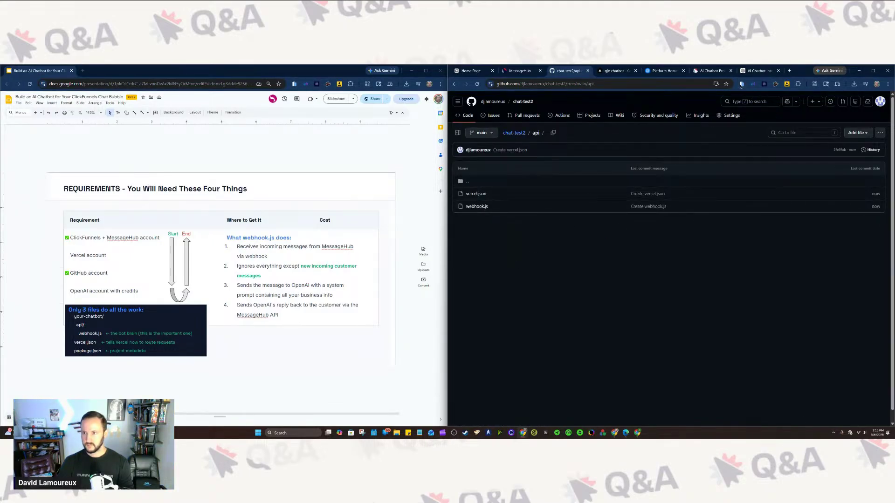
{"action": "left_click", "coordinate": [757, 71]}
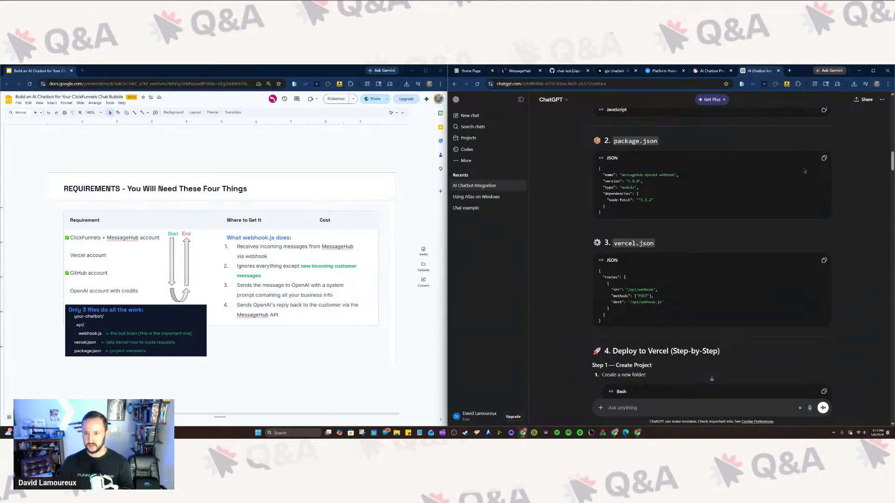
{"action": "scroll", "coordinate": [847, 244], "scroll_direction": "up", "scroll_amount": 1}
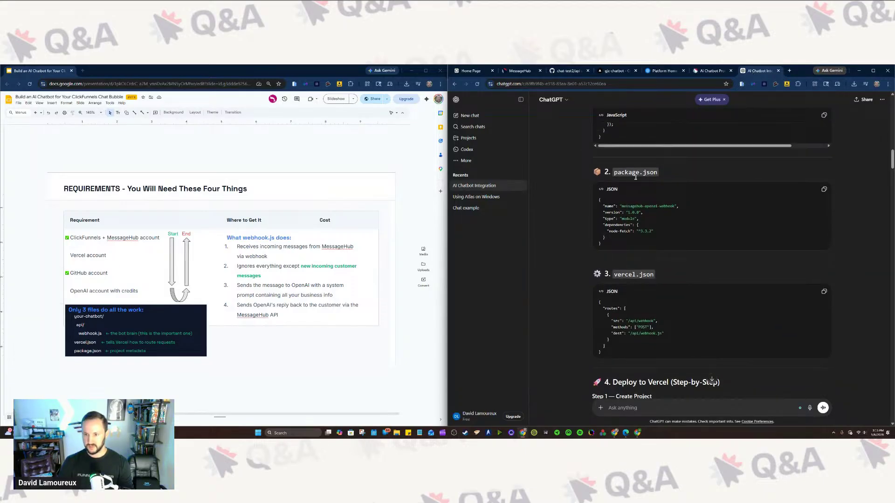
{"action": "left_click", "coordinate": [824, 190]}
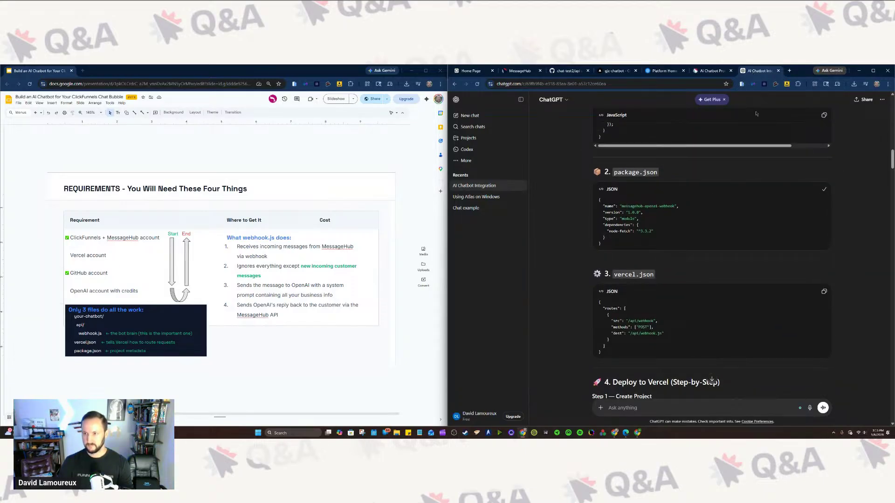
Step: Create package.json in the repository's api folder on GitHub with the copied JSON and commit it to main
{"action": "left_click", "coordinate": [568, 71]}
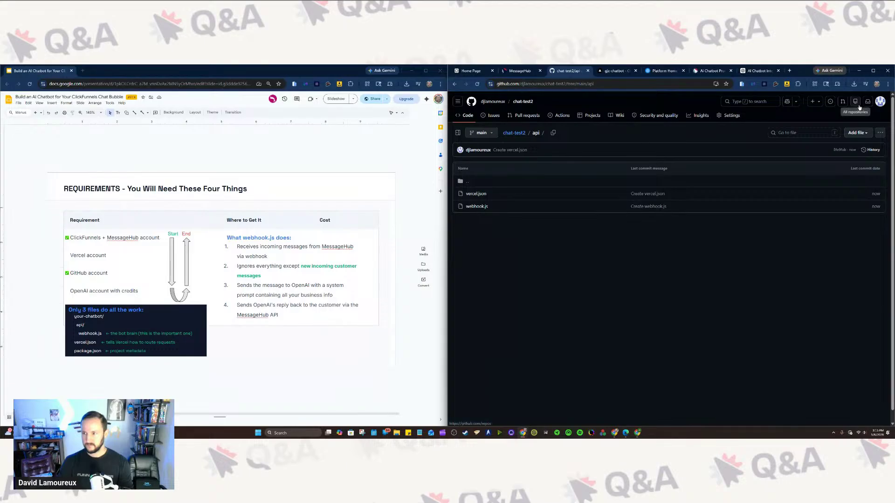
{"action": "left_click", "coordinate": [857, 133]}
{"action": "left_click", "coordinate": [845, 144]}
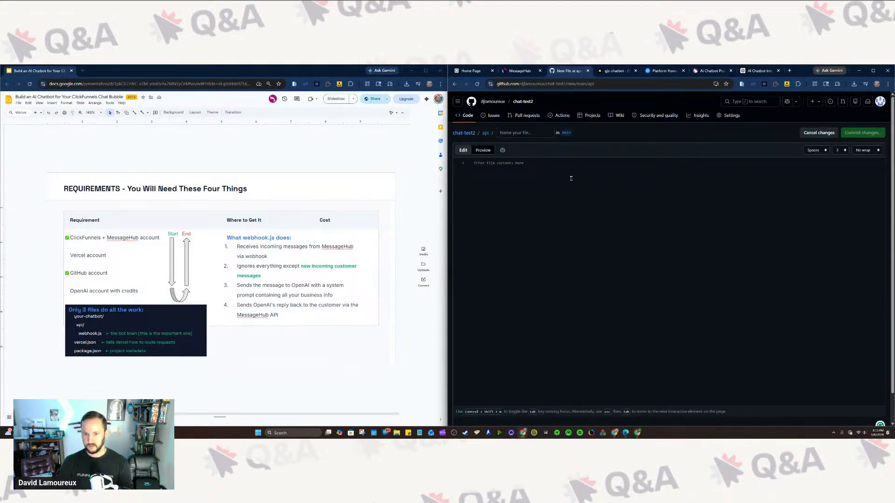
{"action": "type", "text": "package.json"}
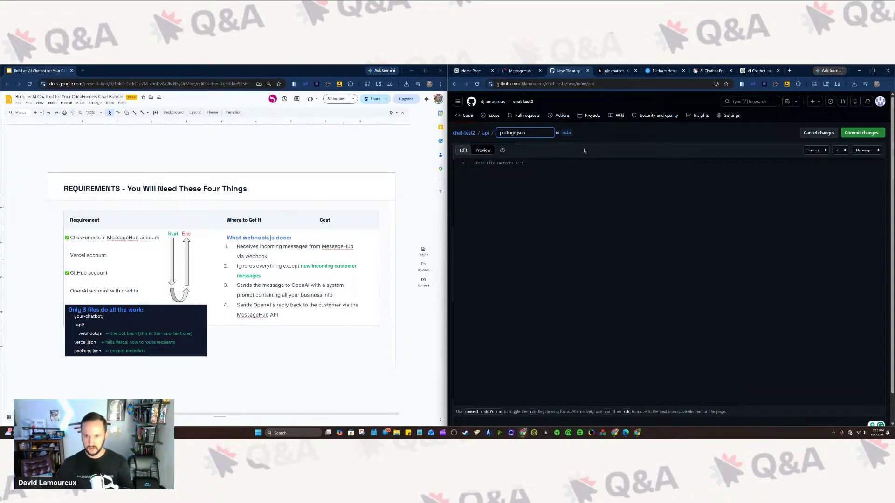
{"action": "left_click", "coordinate": [586, 174]}
{"action": "key", "text": "ctrl+v"}
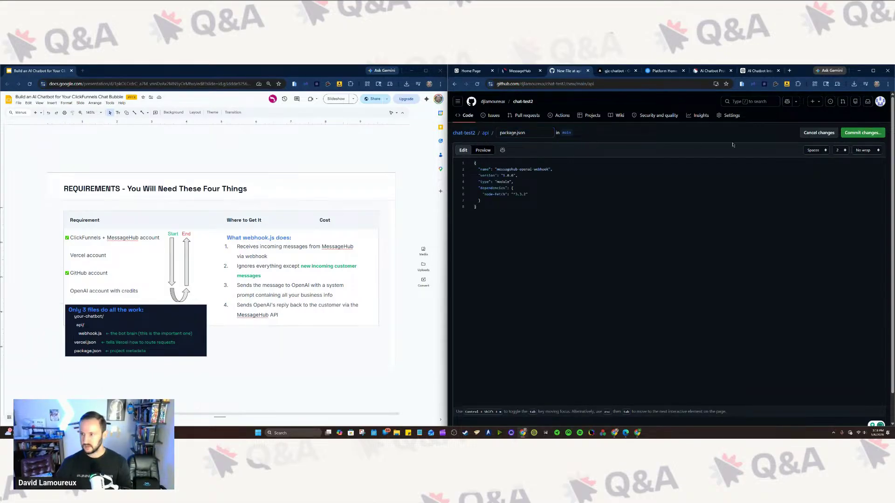
{"action": "left_click", "coordinate": [862, 133]}
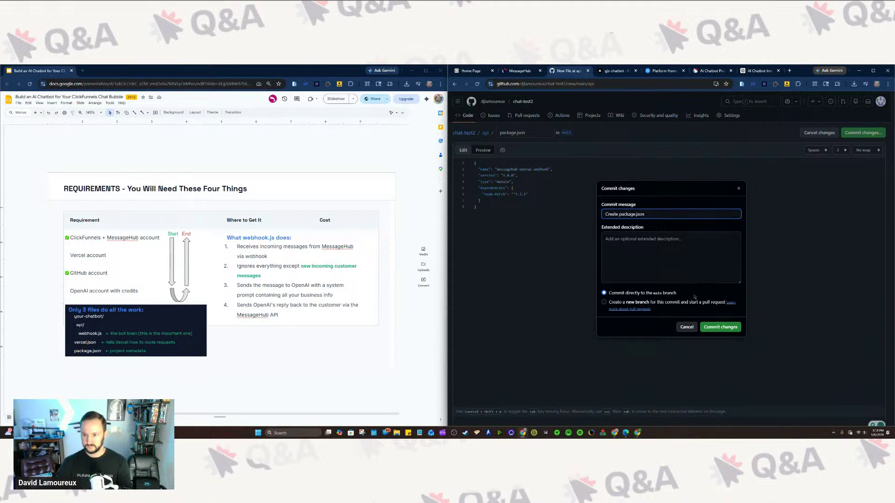
{"action": "left_click", "coordinate": [711, 328]}
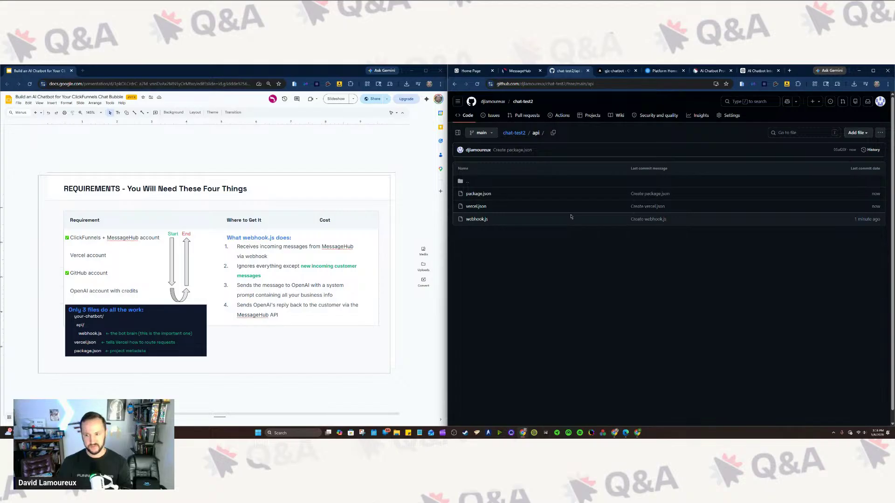
Step: Move vercel.json out of the api folder to the chat-test2 repository root and commit the rename directly to main
{"action": "left_click", "coordinate": [476, 208]}
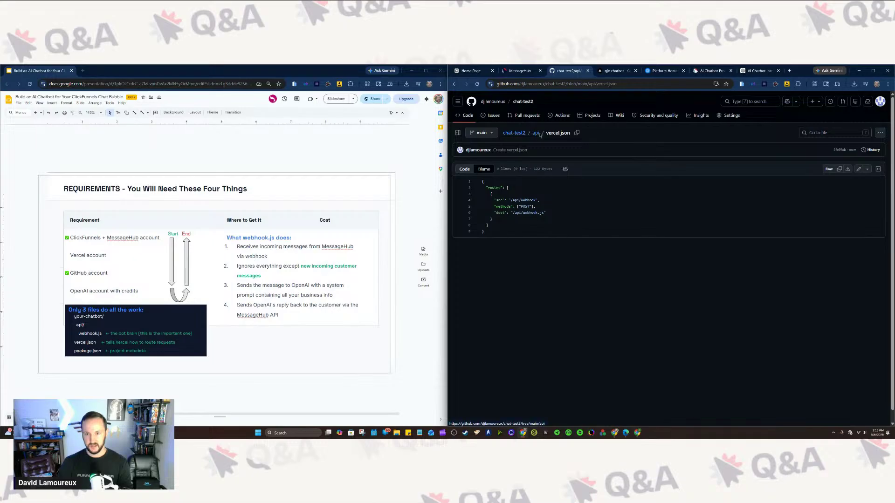
{"action": "left_click", "coordinate": [860, 171]}
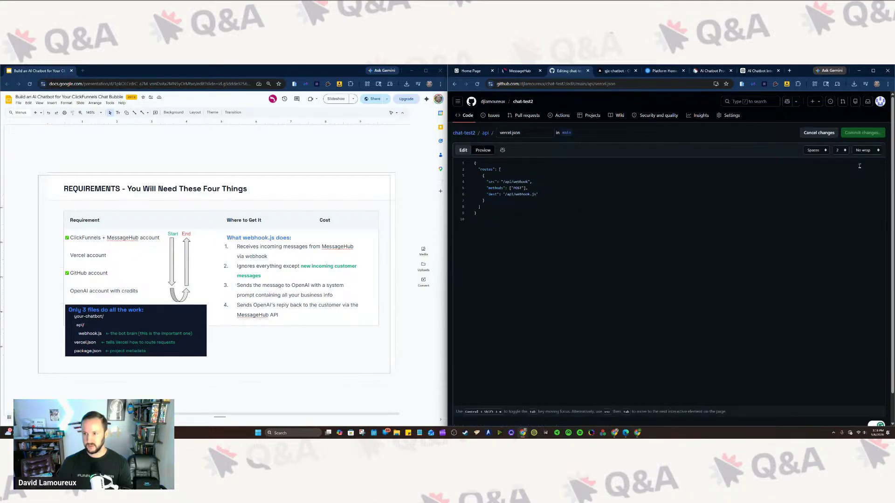
{"action": "left_click", "coordinate": [515, 132]}
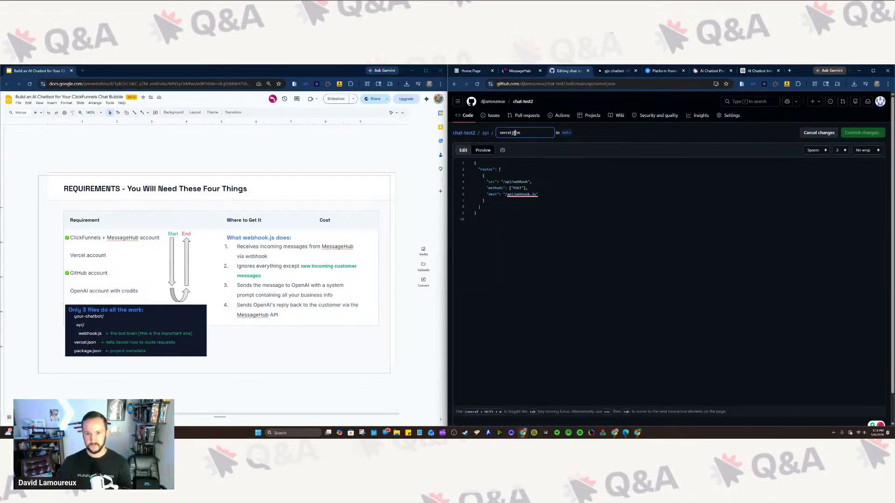
{"action": "left_click", "coordinate": [569, 133]}
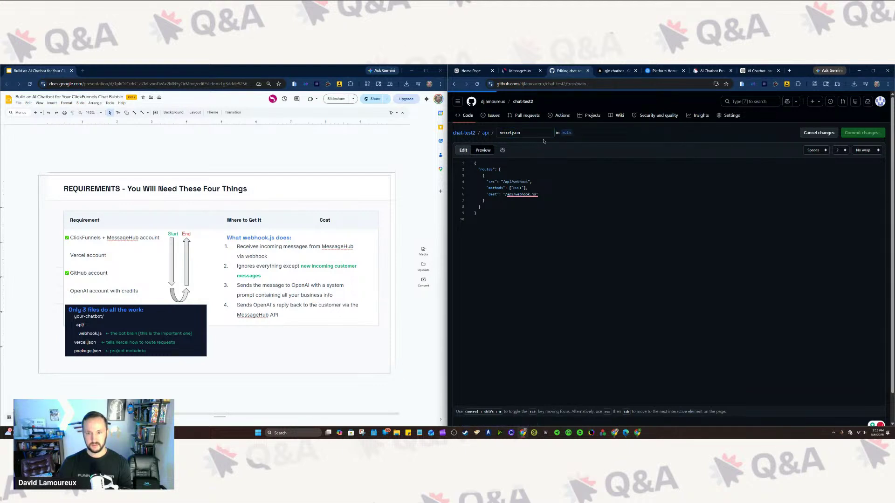
{"action": "key", "text": "alt+Left"}
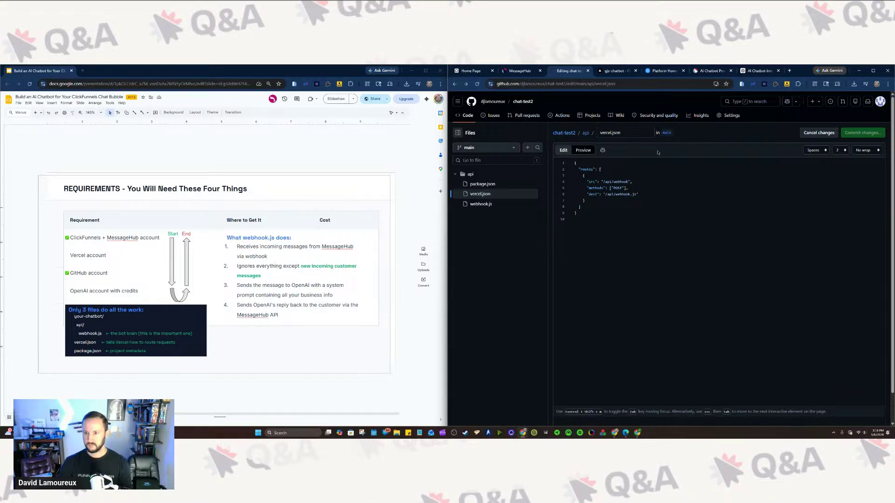
{"action": "left_click", "coordinate": [600, 134]}
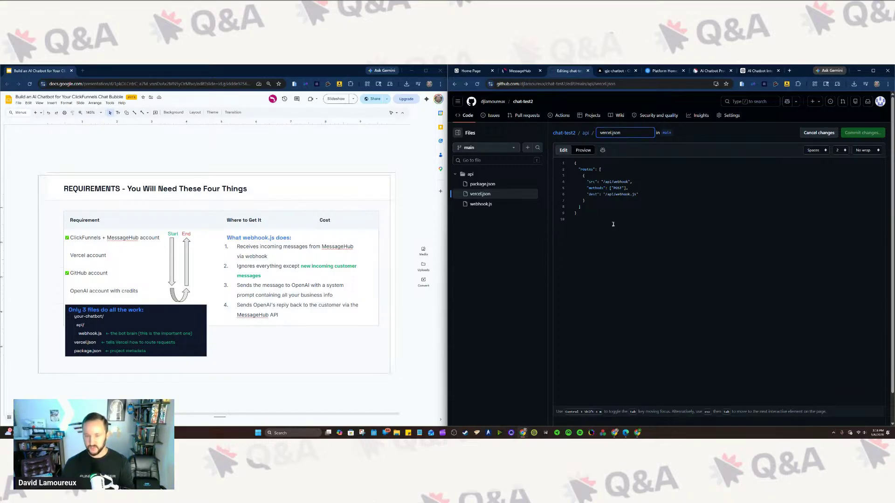
{"action": "key", "text": "BackSpace"}
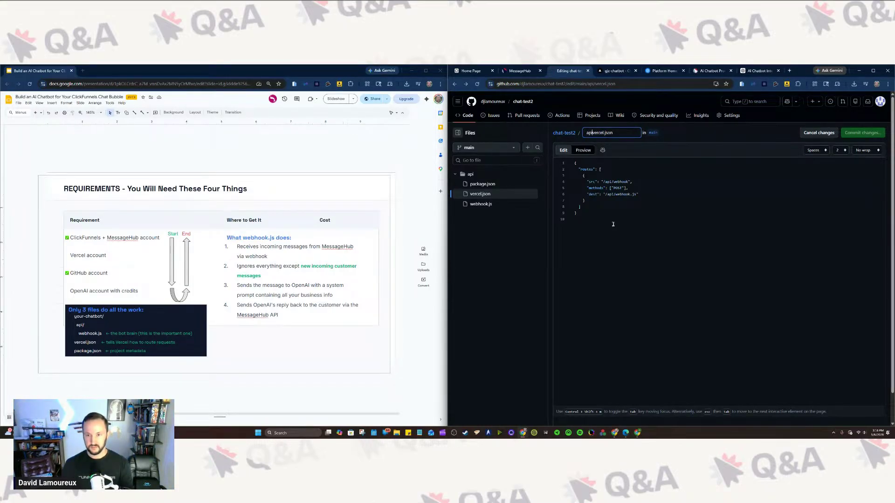
{"action": "key", "text": "BackSpace"}
{"action": "key", "text": "BackSpace"}
{"action": "key", "text": "BackSpace"}
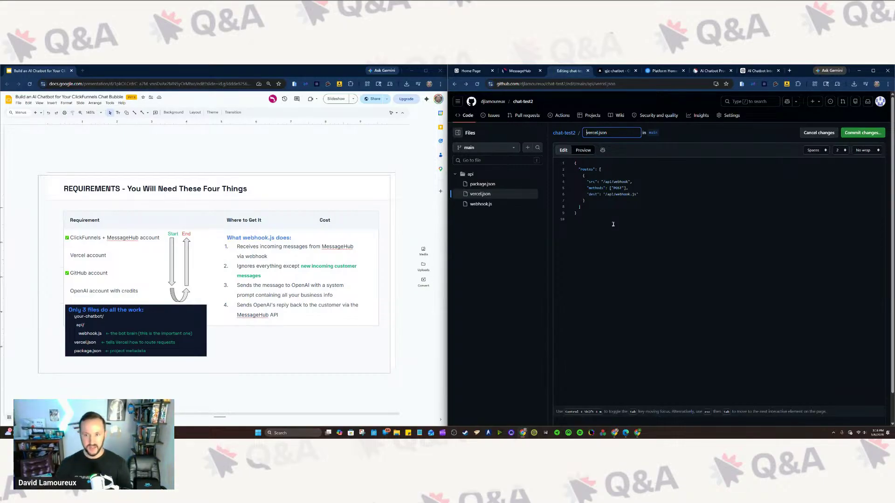
{"action": "left_click", "coordinate": [862, 132]}
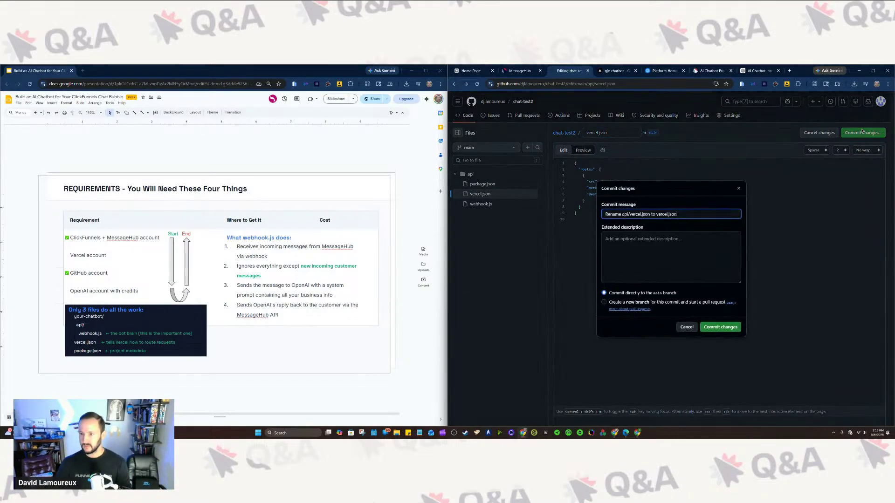
{"action": "left_click", "coordinate": [718, 331]}
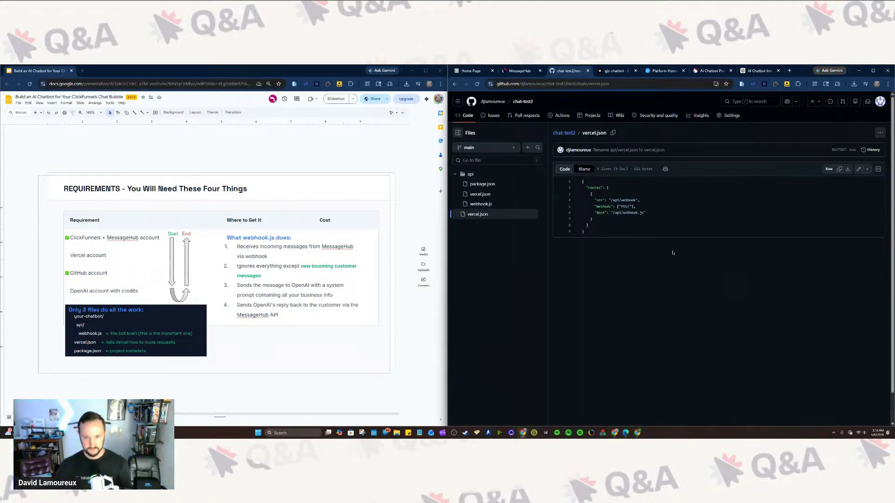
Step: Move package.json from the api folder to the chat-test2 repository root and commit the rename to main
{"action": "left_click", "coordinate": [481, 204]}
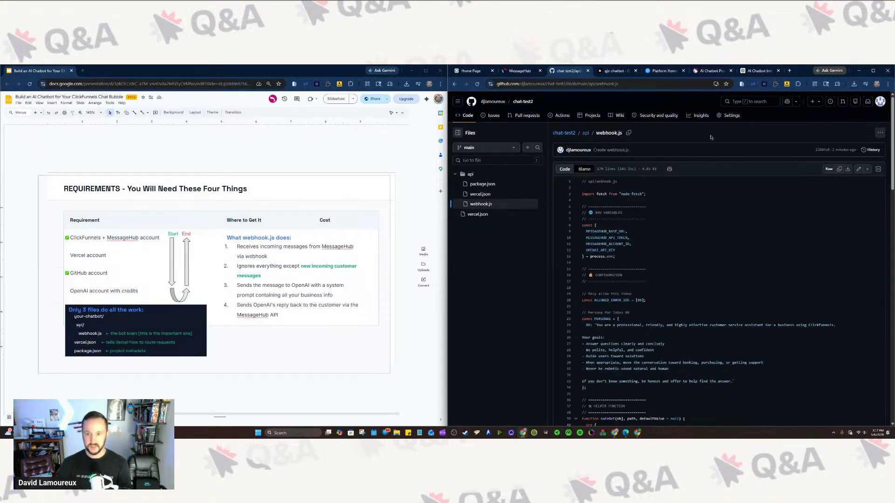
{"action": "left_click", "coordinate": [482, 183]}
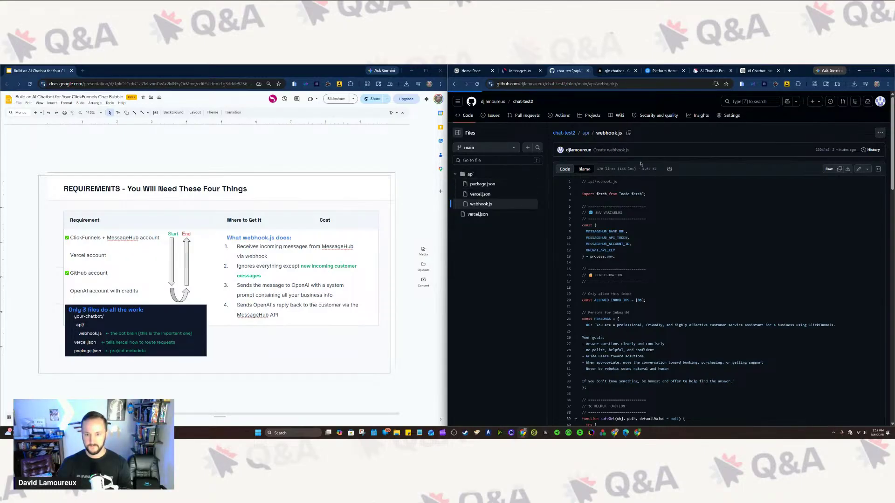
{"action": "left_click", "coordinate": [858, 168]}
{"action": "left_click", "coordinate": [601, 134]}
{"action": "key", "text": "BackSpace"}
{"action": "type", "text": "apackage.json"}
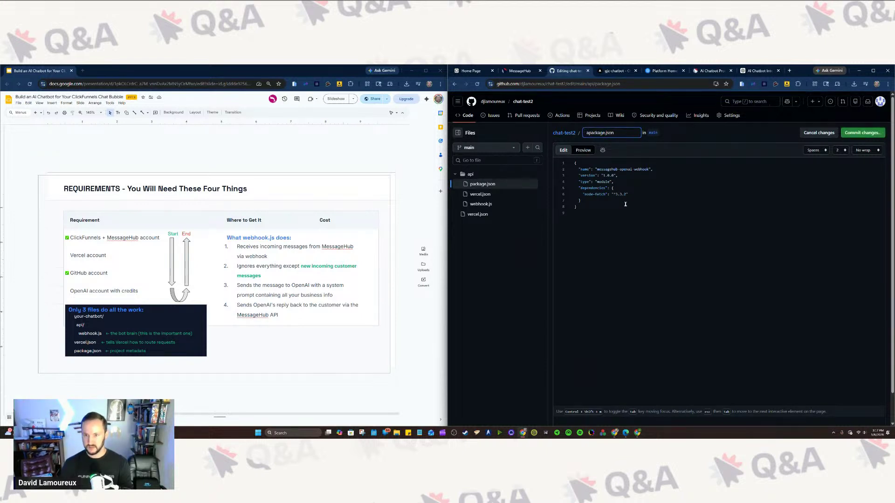
{"action": "key", "text": "BackSpace"}
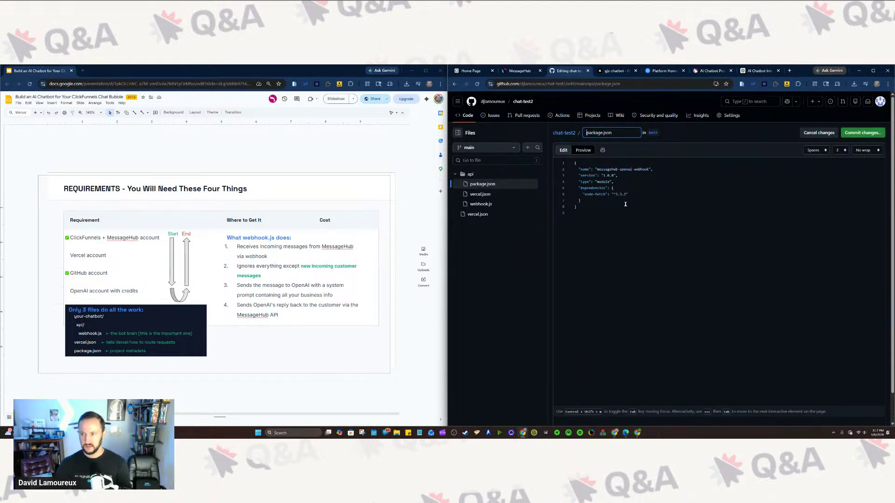
{"action": "left_click", "coordinate": [863, 134]}
{"action": "left_click", "coordinate": [738, 327]}
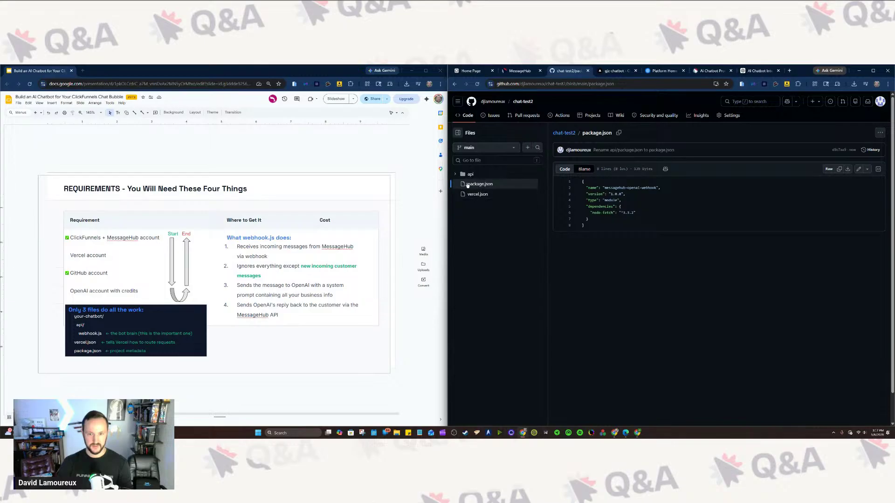
Step: Check the contents of the repository's api folder and bring up the "Get Vercel Account - Free" slide
{"action": "left_click", "coordinate": [456, 175]}
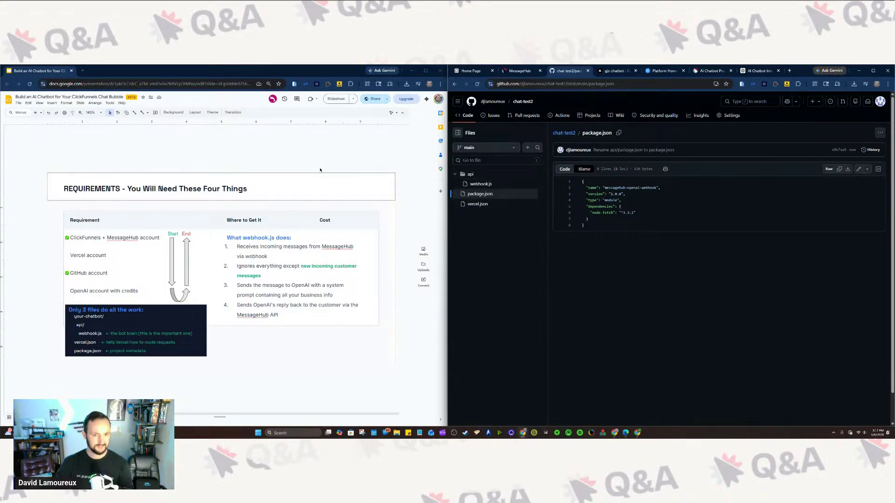
{"action": "left_click", "coordinate": [331, 154]}
{"action": "key", "text": "Down"}
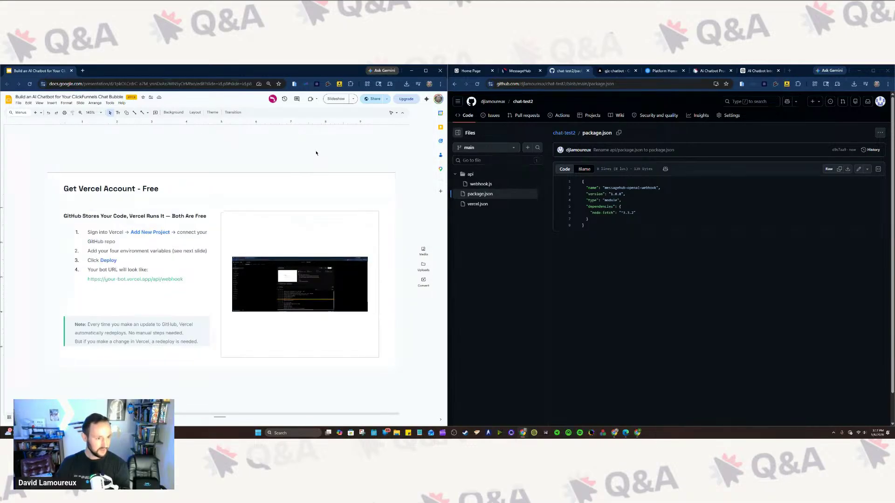
{"action": "key", "text": "Up"}
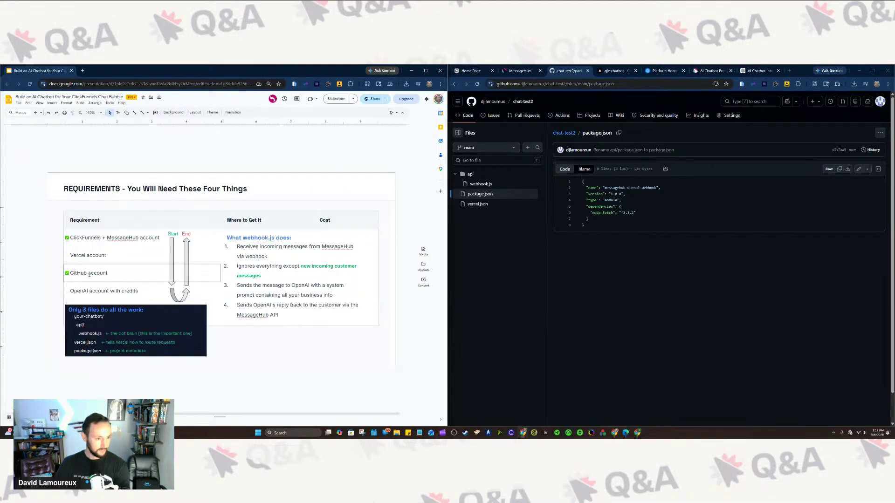
{"action": "left_click", "coordinate": [633, 324]}
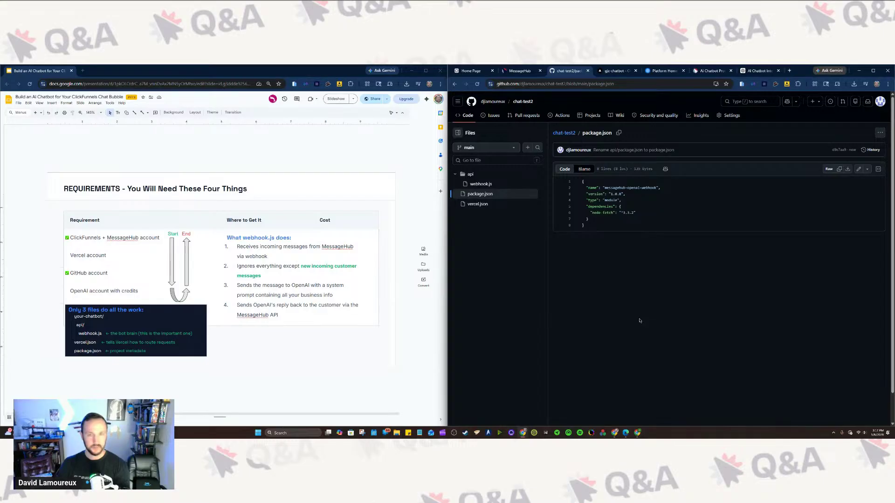
{"action": "scroll", "coordinate": [656, 307], "scroll_direction": "down", "scroll_amount": 1}
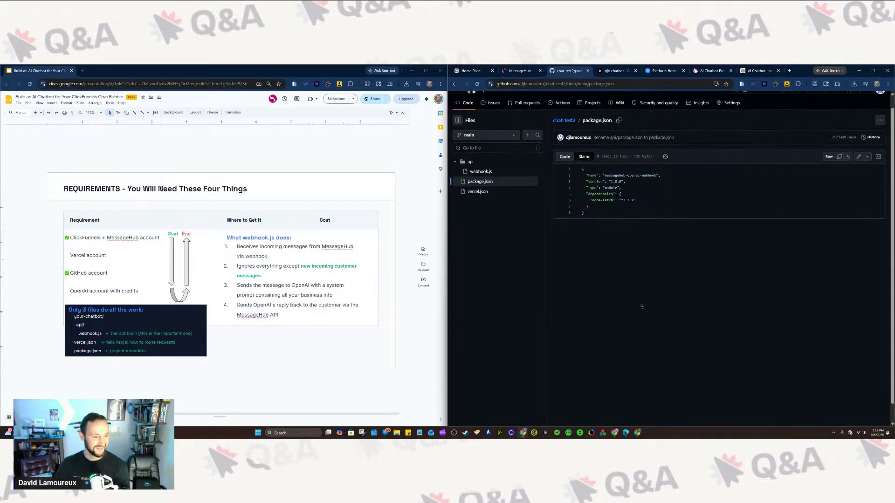
{"action": "left_click", "coordinate": [267, 156]}
{"action": "key", "text": "Down"}
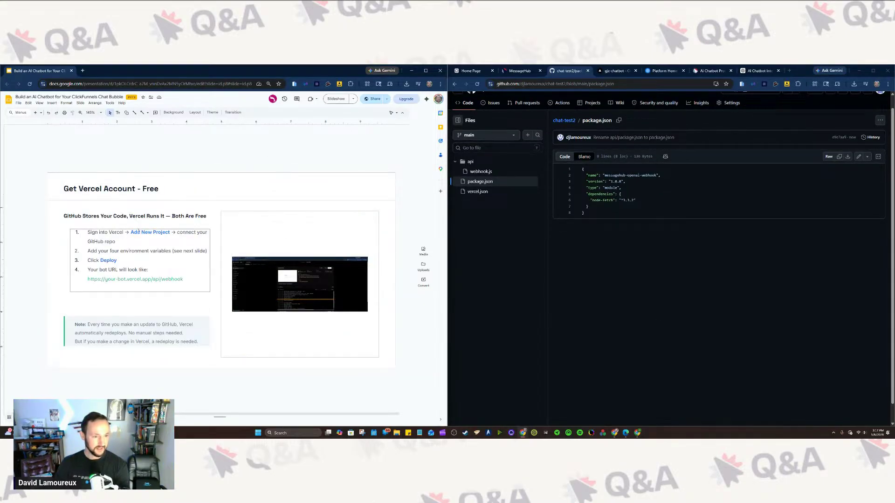
{"action": "left_click", "coordinate": [576, 271]}
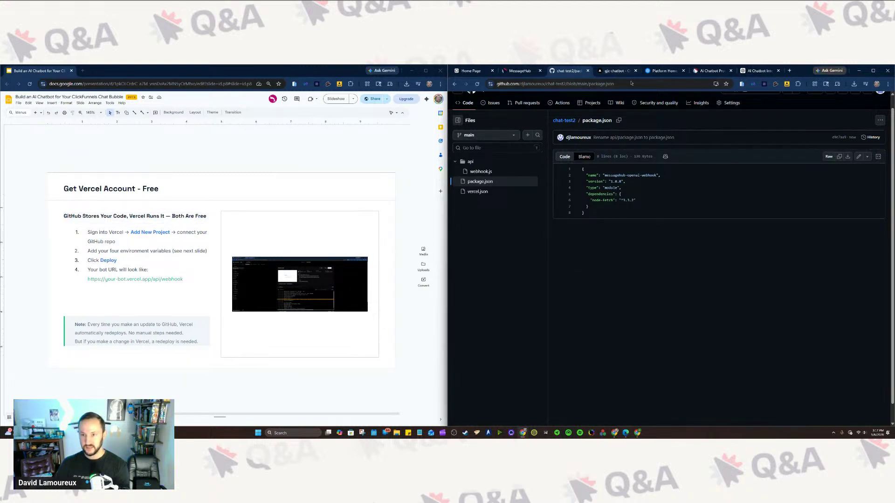
Step: Switch to the Vercel project overview and review the slide's line about GitHub storing the code and Vercel running it
{"action": "left_click", "coordinate": [615, 71]}
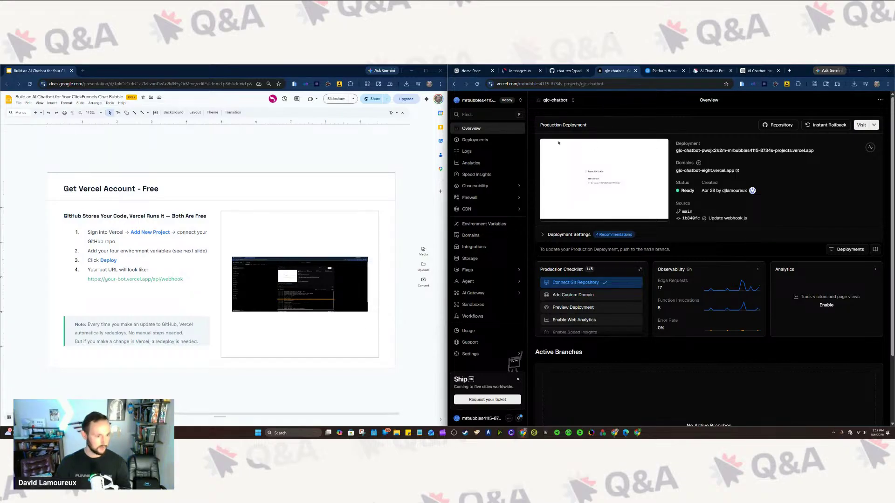
{"action": "left_click", "coordinate": [156, 220]}
{"action": "key", "text": "shift+Left"}
{"action": "key", "text": "shift+Left"}
{"action": "key", "text": "shift+Left"}
{"action": "key", "text": "shift+Left"}
{"action": "key", "text": "shift+Left"}
{"action": "key", "text": "shift+Left"}
{"action": "key", "text": "shift+Left"}
{"action": "key", "text": "shift+Left"}
{"action": "key", "text": "shift+Left"}
{"action": "key", "text": "shift+Left"}
{"action": "key", "text": "shift+Left"}
{"action": "key", "text": "shift+Left"}
{"action": "key", "text": "shift+Left"}
{"action": "key", "text": "shift+Left"}
{"action": "key", "text": "shift+Left"}
{"action": "key", "text": "shift+Left"}
{"action": "key", "text": "shift+Left"}
{"action": "key", "text": "shift+Right"}
{"action": "key", "text": "shift+Right"}
{"action": "key", "text": "shift+Right"}
{"action": "key", "text": "shift+Right"}
{"action": "key", "text": "shift+Right"}
{"action": "key", "text": "shift+Right"}
{"action": "key", "text": "shift+Right"}
{"action": "key", "text": "shift+Right"}
{"action": "key", "text": "shift+Right"}
{"action": "key", "text": "shift+Right"}
{"action": "key", "text": "shift+Right"}
{"action": "key", "text": "shift+Right"}
{"action": "key", "text": "shift+Right"}
{"action": "key", "text": "shift+Right"}
{"action": "key", "text": "shift+Right"}
{"action": "key", "text": "shift+Right"}
{"action": "key", "text": "shift+Right"}
{"action": "key", "text": "shift+Right"}
{"action": "key", "text": "shift+Right"}
{"action": "key", "text": "shift+Right"}
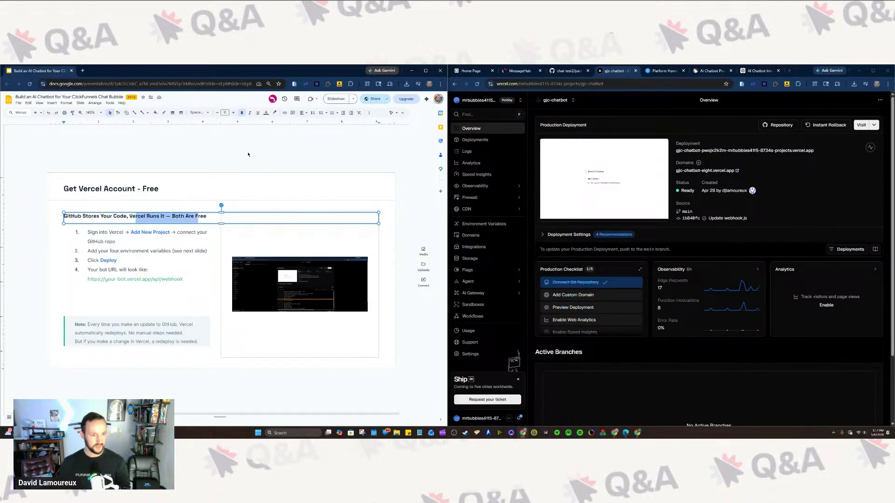
{"action": "key", "text": "Escape"}
{"action": "key", "text": "Escape"}
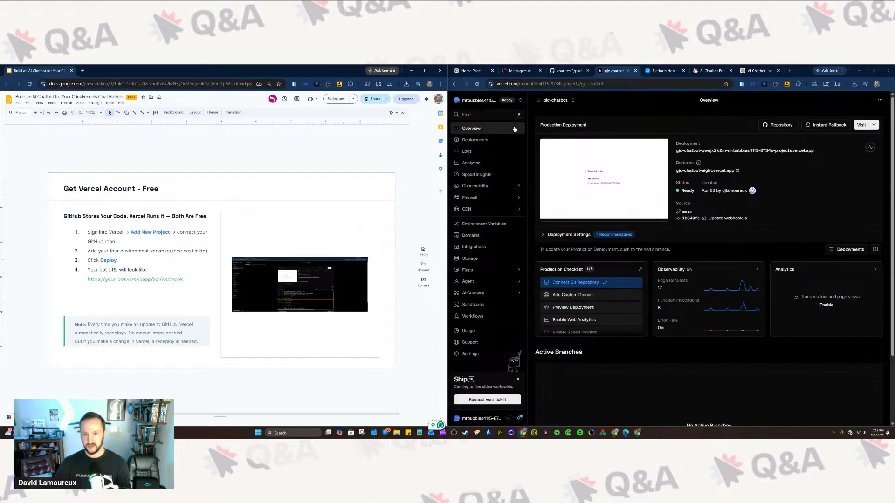
Step: Create a new Vercel project by importing the chat-test2 GitHub repository and deploy it with the default settings
{"action": "left_click", "coordinate": [551, 102]}
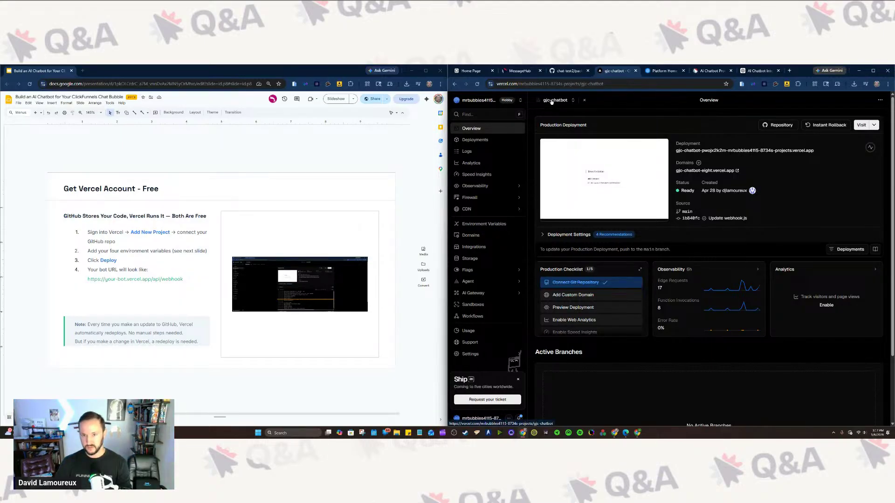
{"action": "left_click", "coordinate": [572, 100]}
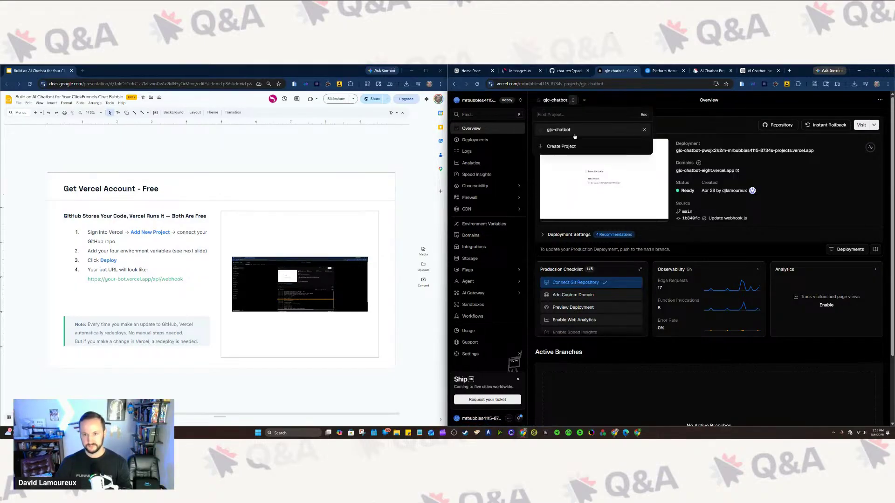
{"action": "left_click", "coordinate": [574, 145]}
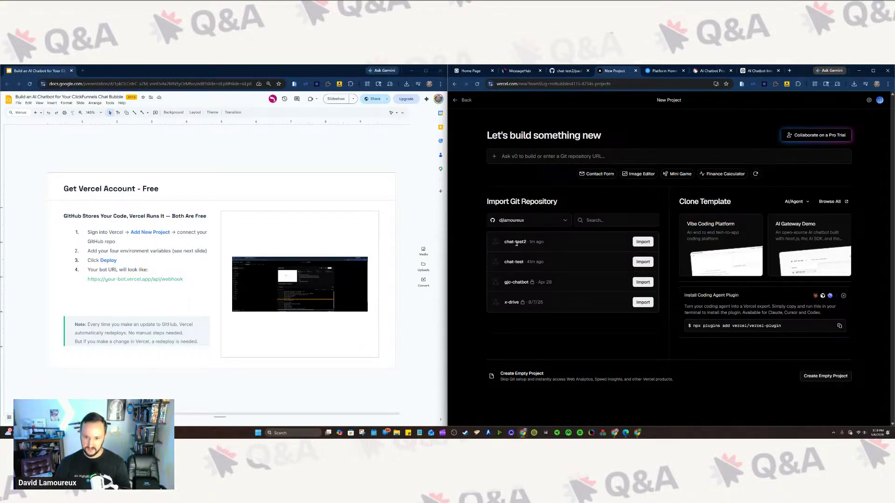
{"action": "left_click_drag", "start_coordinate": [504, 242], "coordinate": [529, 241]}
{"action": "left_click", "coordinate": [595, 241]}
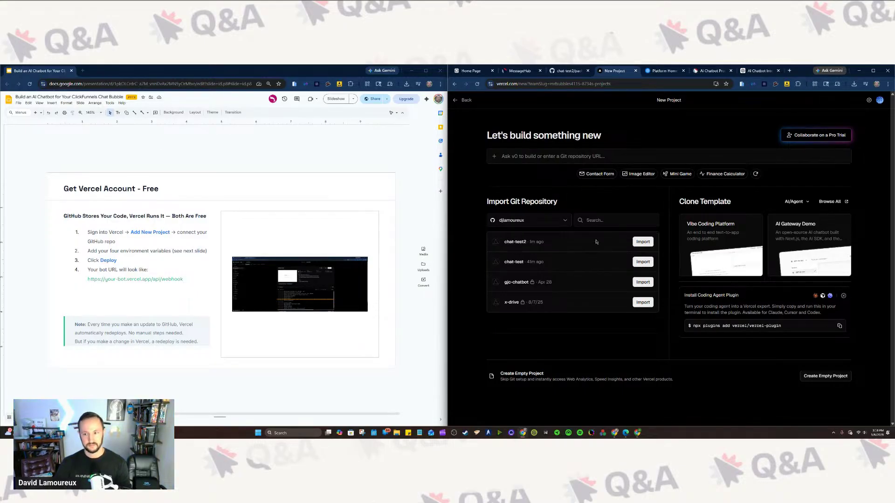
{"action": "left_click", "coordinate": [639, 241]}
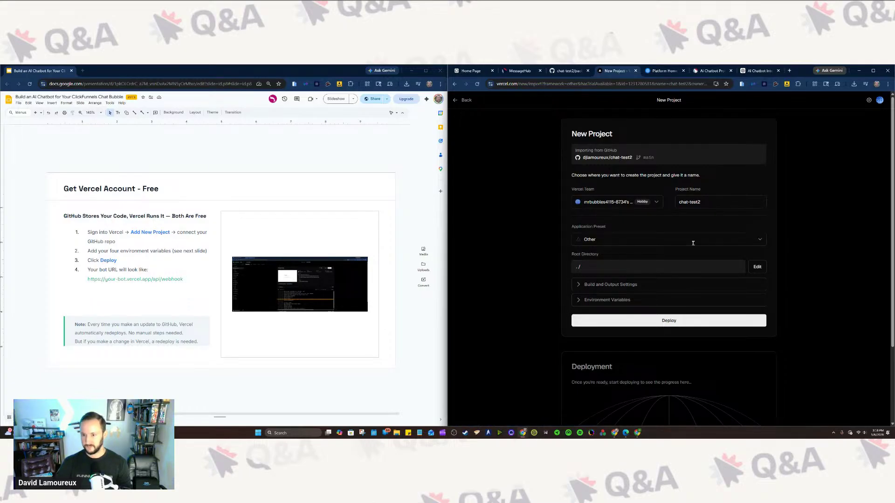
{"action": "left_click", "coordinate": [691, 323]}
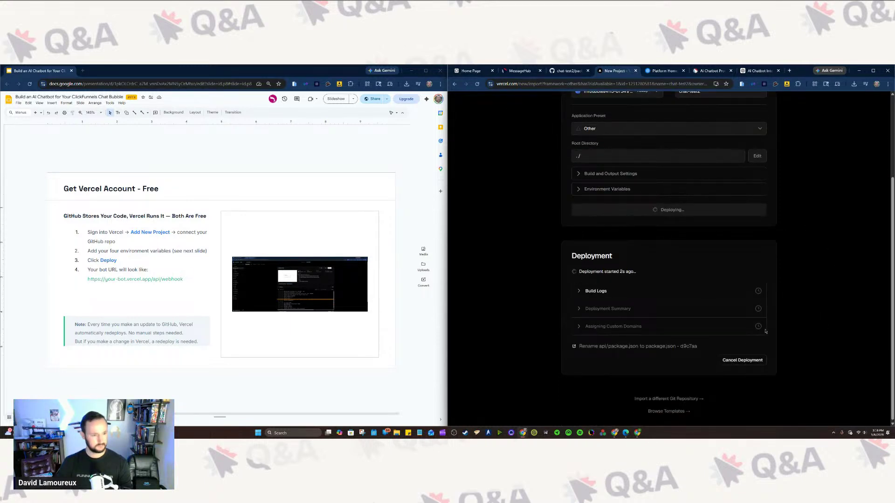
Step: Review the "Get Vercel Account - Free" slide's line about adding the four environment variables
{"action": "left_click", "coordinate": [221, 157]}
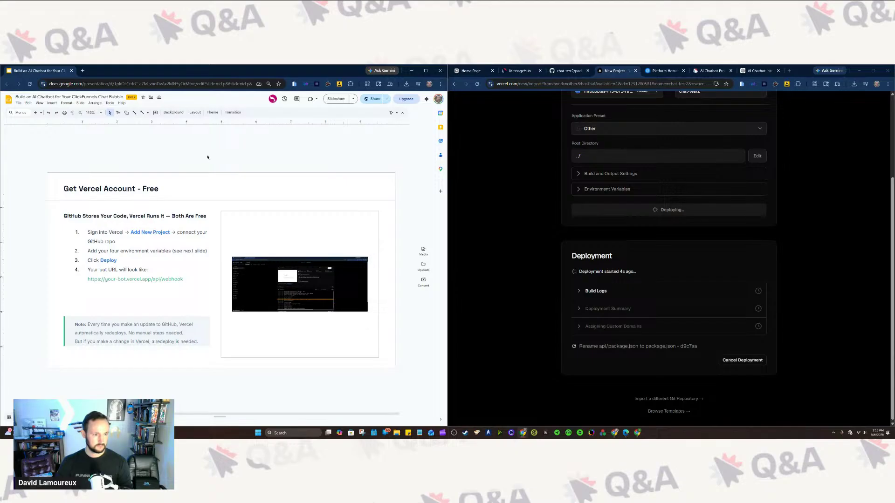
{"action": "left_click", "coordinate": [141, 253]}
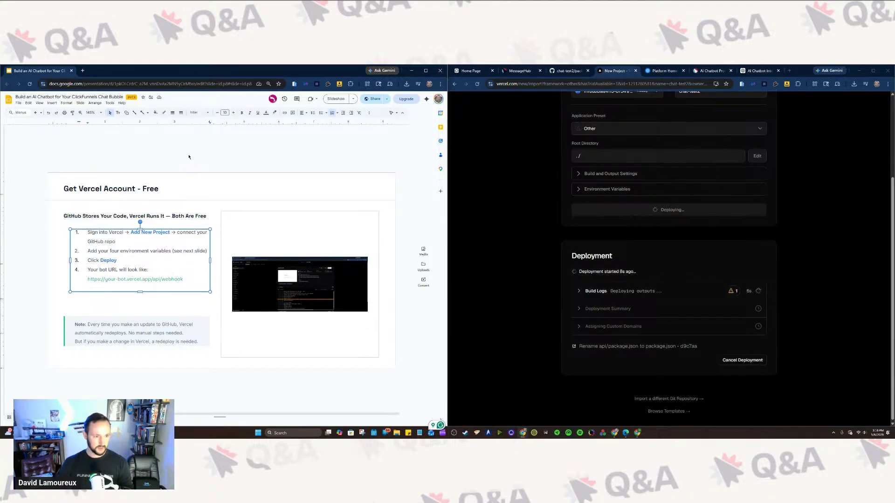
{"action": "key", "text": "ctrl+shift+Right"}
{"action": "key", "text": "ctrl+shift+Right"}
{"action": "key", "text": "ctrl+shift+Right"}
{"action": "key", "text": "ctrl+shift+Right"}
{"action": "key", "text": "shift+Right"}
{"action": "key", "text": "shift+Right"}
{"action": "key", "text": "shift+Right"}
{"action": "key", "text": "shift+Right"}
{"action": "key", "text": "shift+Right"}
{"action": "key", "text": "shift+Right"}
{"action": "key", "text": "shift+Right"}
{"action": "key", "text": "shift+Right"}
{"action": "key", "text": "shift+Right"}
{"action": "key", "text": "shift+Right"}
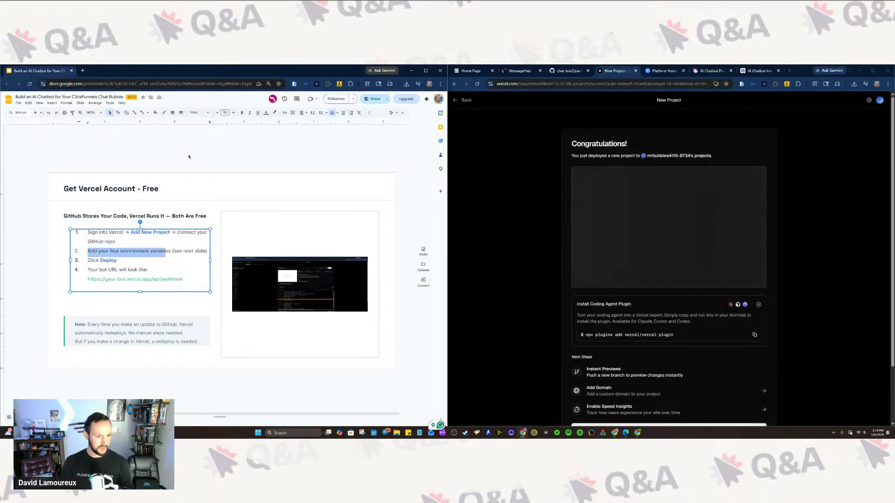
{"action": "key", "text": "shift+Right"}
{"action": "key", "text": "shift+Right"}
{"action": "key", "text": "shift+Right"}
{"action": "key", "text": "shift+Right"}
{"action": "key", "text": "shift+Right"}
{"action": "key", "text": "shift+Right"}
{"action": "key", "text": "shift+Right"}
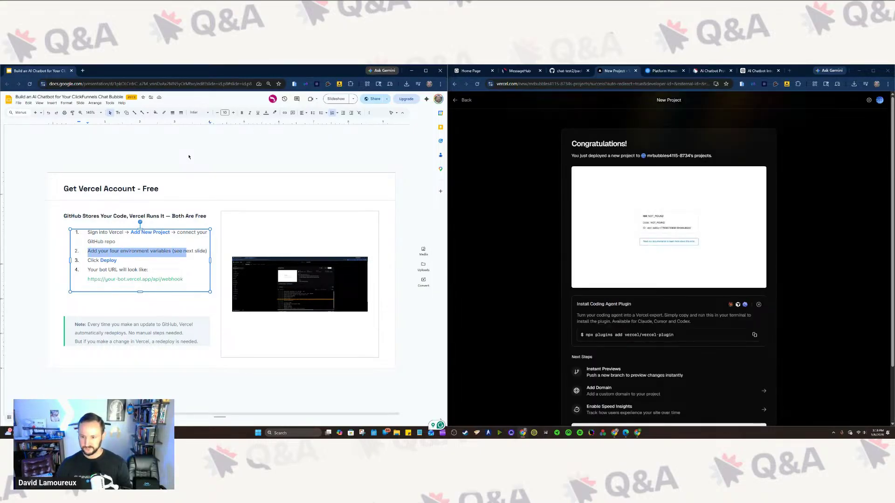
Step: Continue to the chat-test2 project's dashboard and open a blank form for adding an environment variable
{"action": "left_click", "coordinate": [600, 213]}
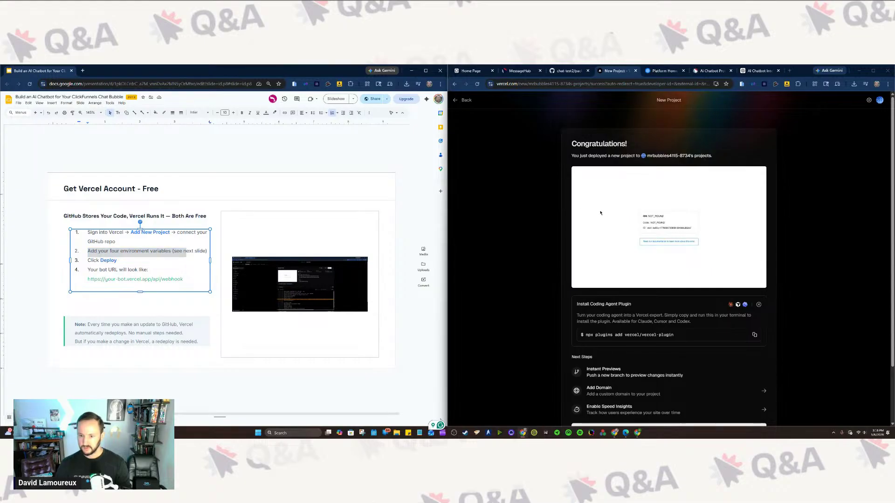
{"action": "scroll", "coordinate": [627, 185], "scroll_direction": "down", "scroll_amount": 2}
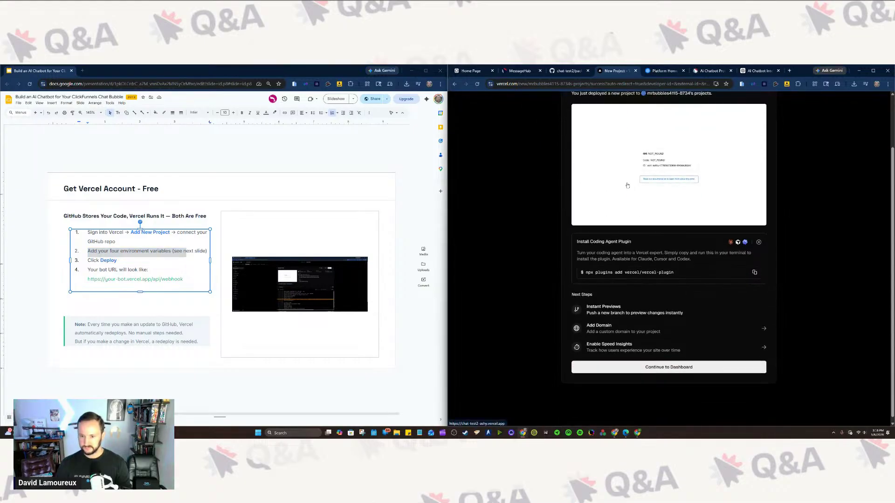
{"action": "left_click", "coordinate": [648, 368]}
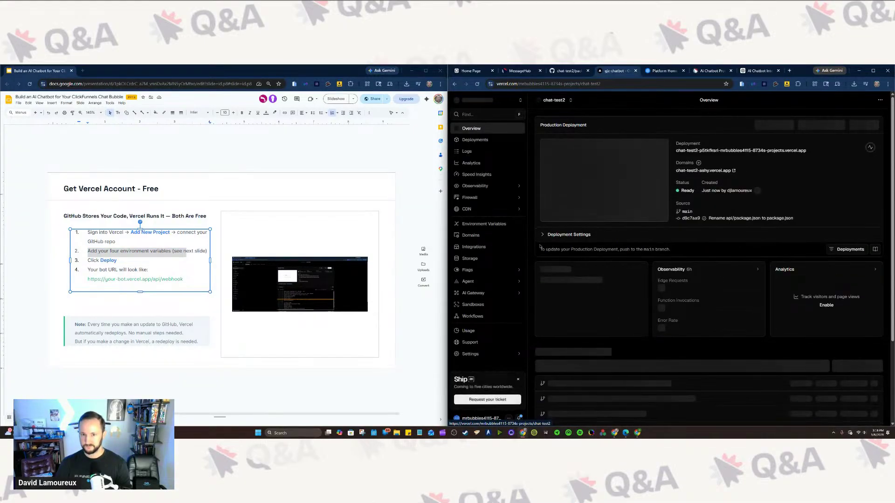
{"action": "left_click", "coordinate": [377, 140]}
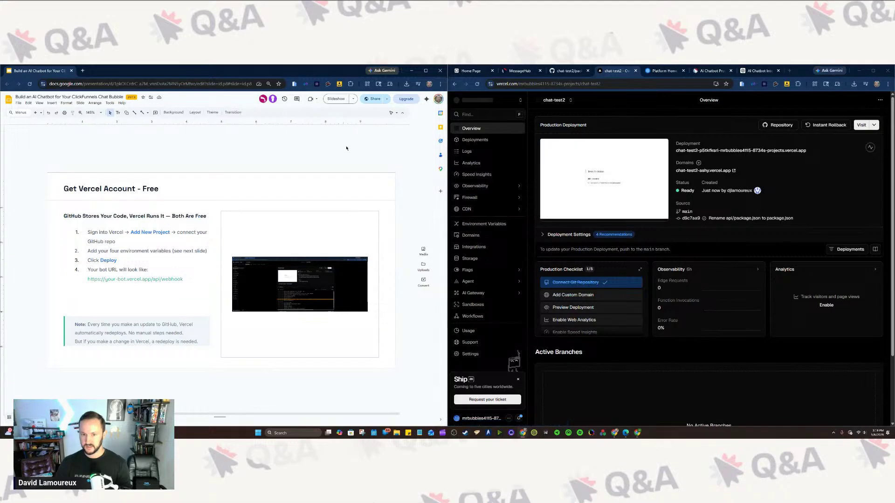
{"action": "left_click", "coordinate": [491, 229]}
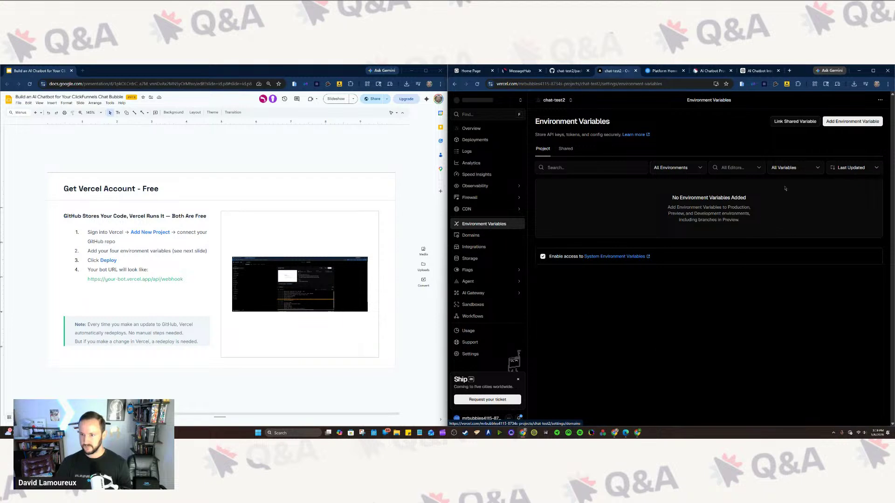
{"action": "left_click", "coordinate": [839, 122]}
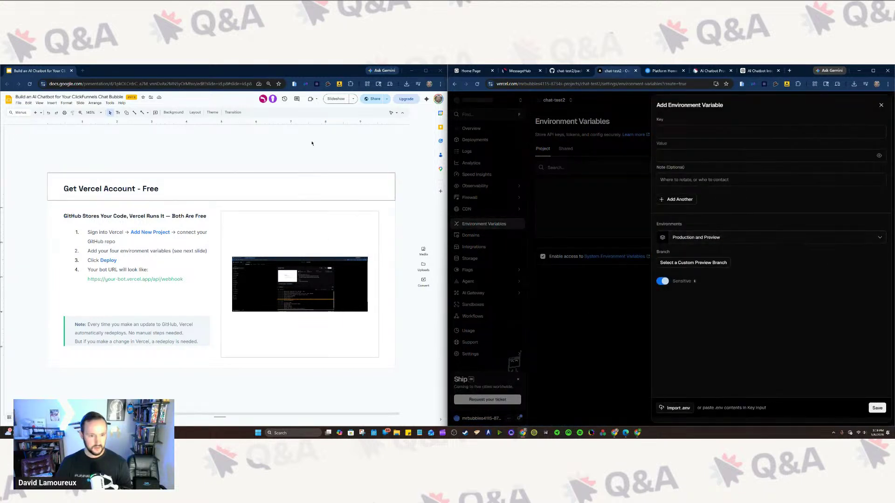
Step: Show the slide thumbnails and bring up the slide "These Four Variables Connect Your Bot to MessageHub and OpenAI"
{"action": "left_click", "coordinate": [246, 154]}
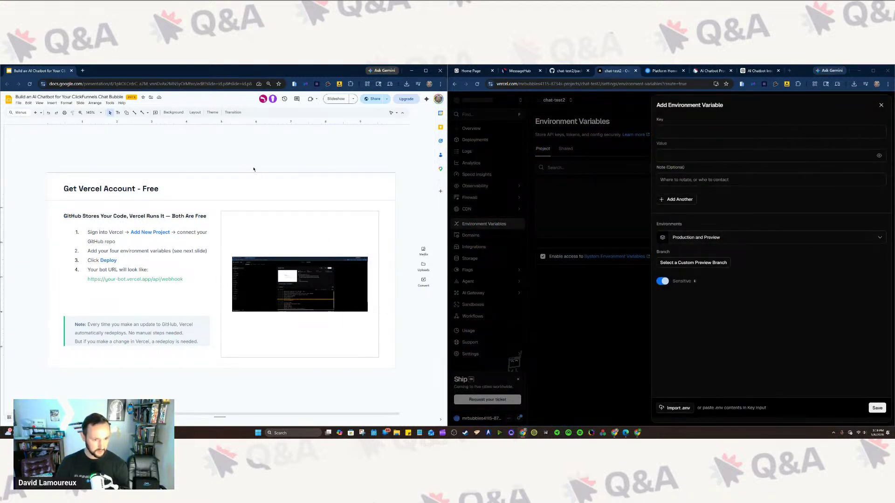
{"action": "scroll", "coordinate": [251, 163], "scroll_direction": "up", "scroll_amount": 3}
{"action": "scroll", "coordinate": [249, 158], "scroll_direction": "down", "scroll_amount": 1}
{"action": "scroll", "coordinate": [247, 154], "scroll_direction": "down", "scroll_amount": 2}
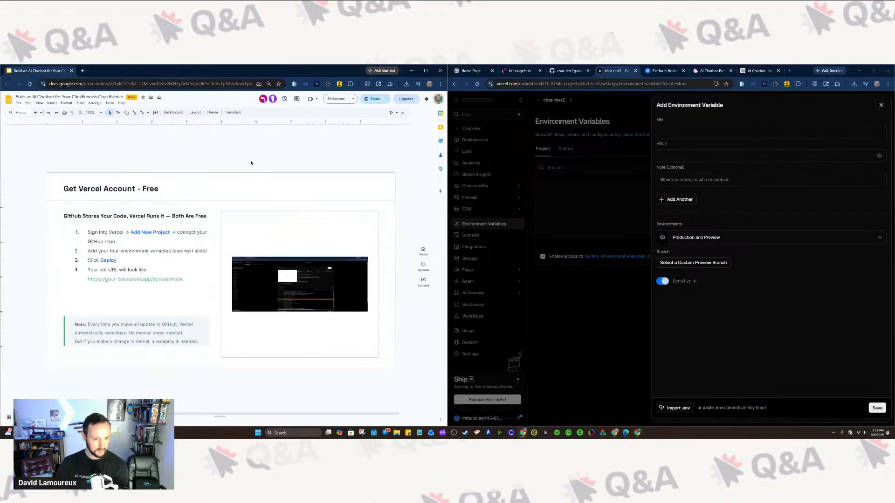
{"action": "left_click", "coordinate": [242, 251]}
{"action": "left_click", "coordinate": [230, 160]}
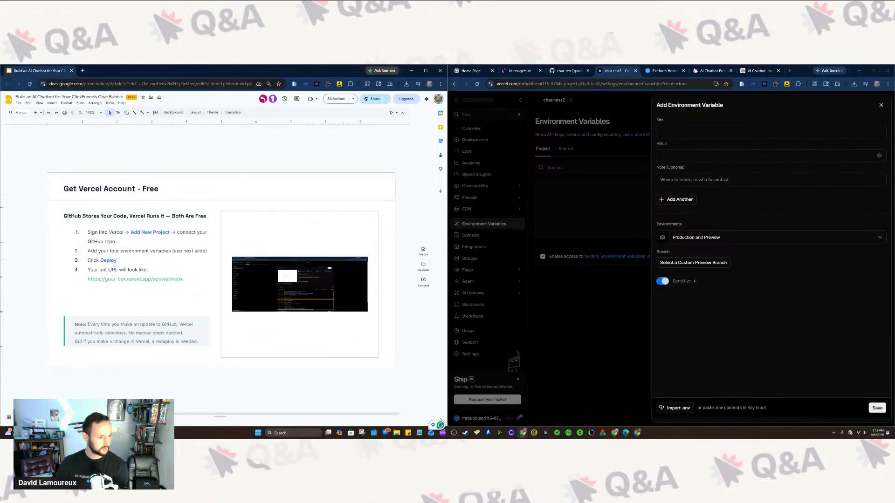
{"action": "left_click", "coordinate": [9, 417]}
{"action": "scroll", "coordinate": [28, 303], "scroll_direction": "down", "scroll_amount": 3}
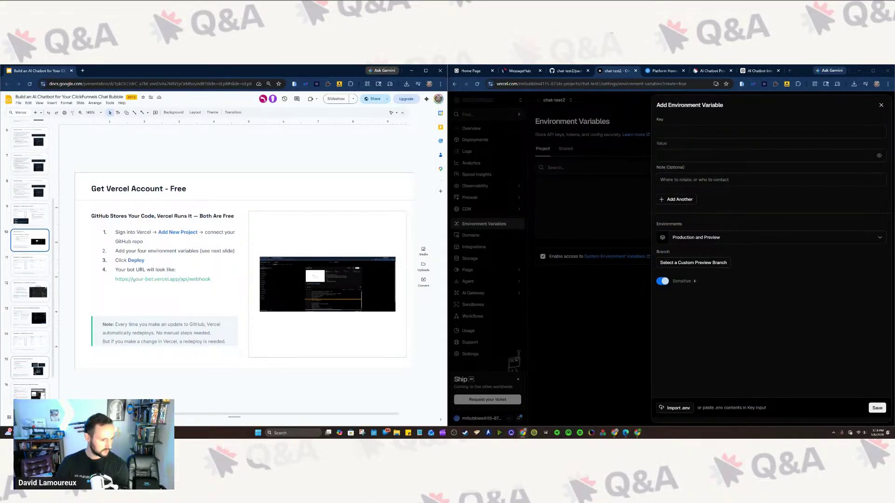
{"action": "left_click", "coordinate": [33, 317]}
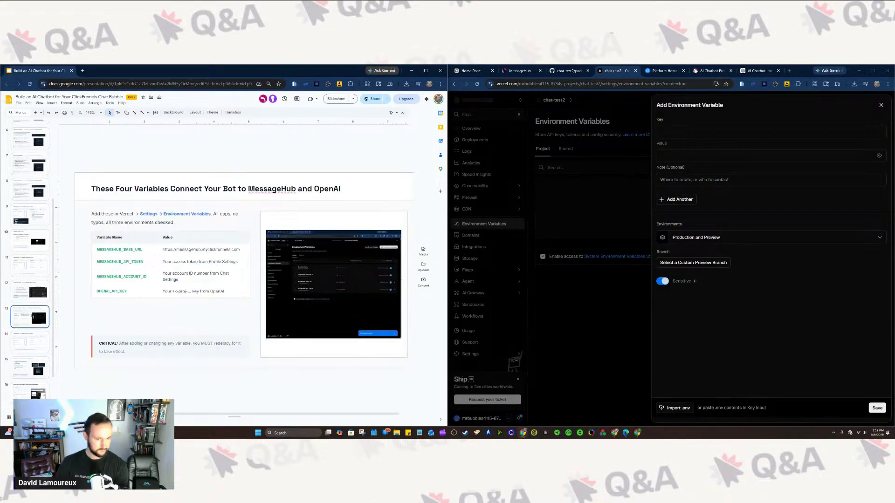
Step: Enlarge the environment variables screenshot so it covers most of the slide
{"action": "left_click", "coordinate": [271, 240]}
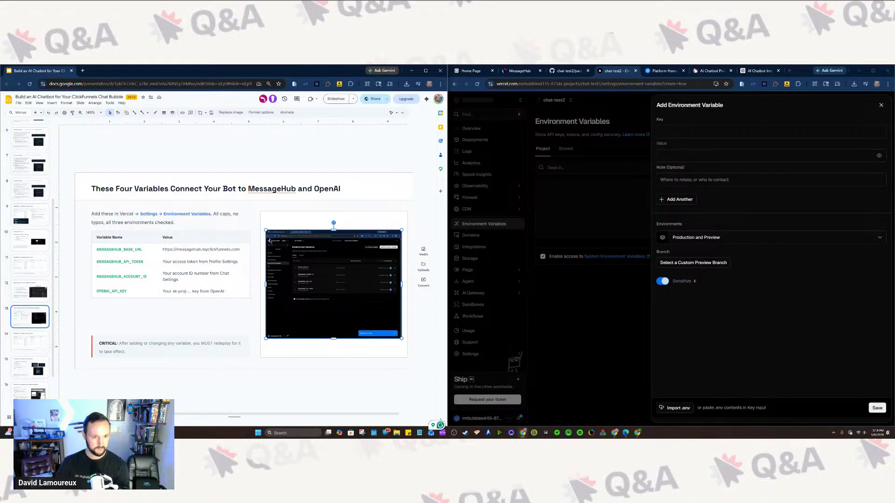
{"action": "left_click_drag", "start_coordinate": [265, 230], "coordinate": [142, 131]}
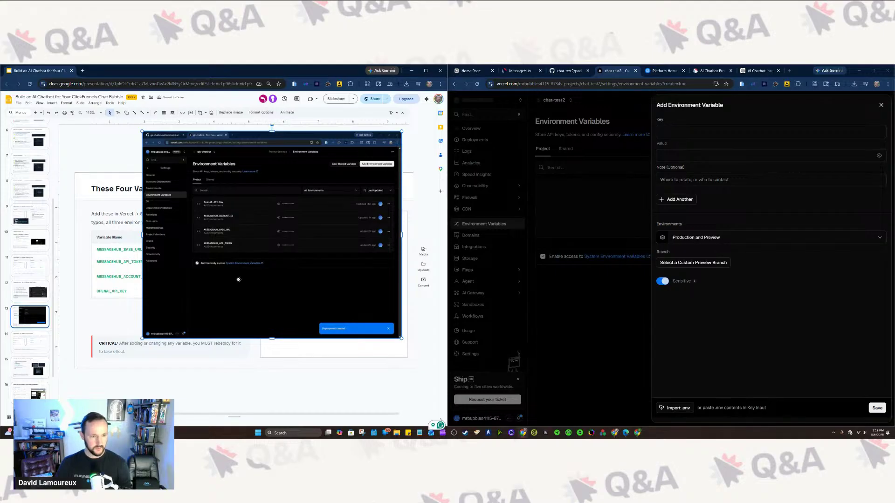
{"action": "left_click_drag", "start_coordinate": [142, 339], "coordinate": [89, 381]}
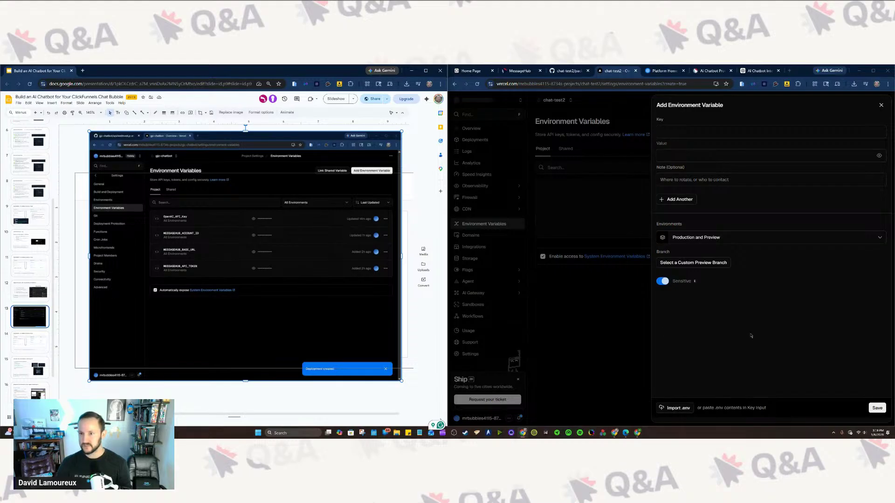
Step: Discard the blank variable form and switch to the gjc-chatbot project's environment variables
{"action": "left_click", "coordinate": [881, 105]}
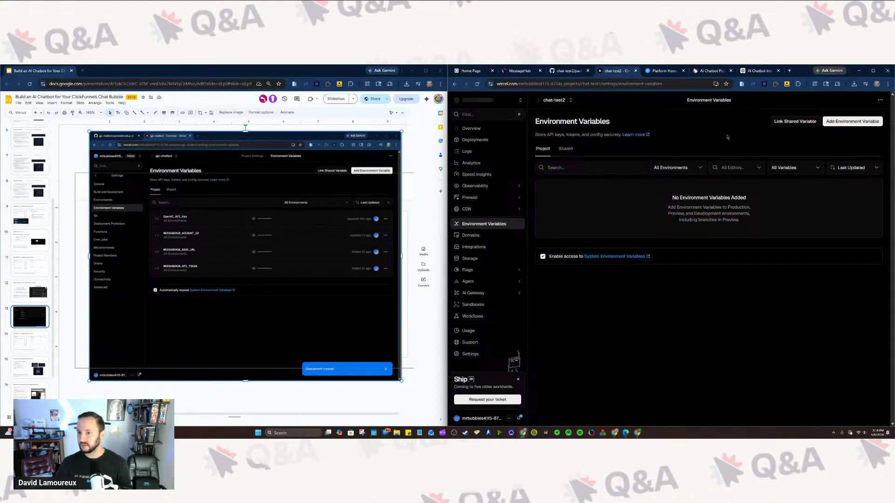
{"action": "left_click", "coordinate": [569, 103]}
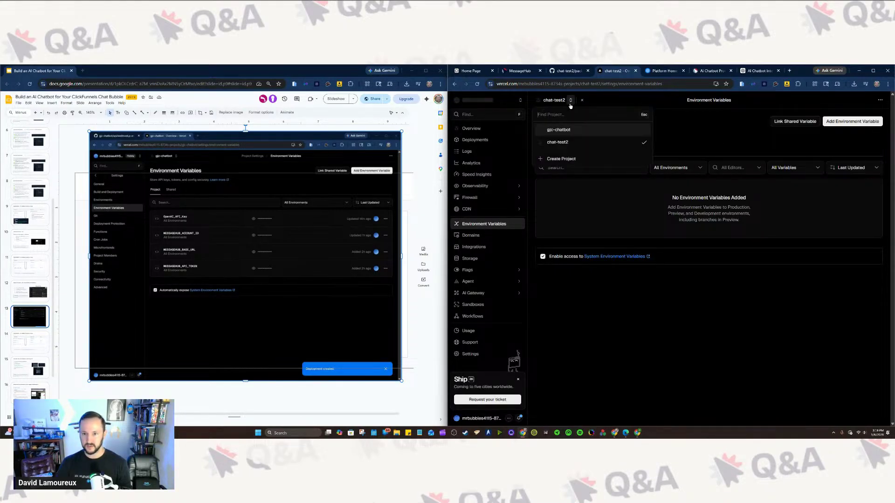
{"action": "left_click", "coordinate": [575, 131]}
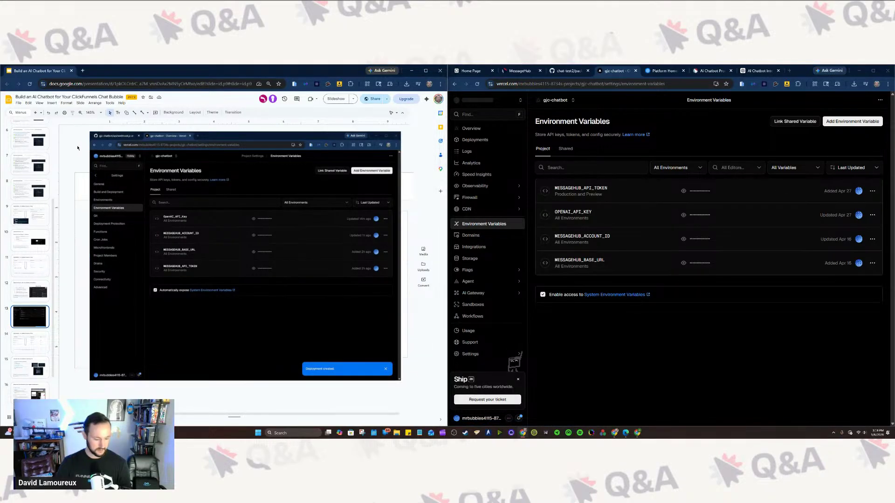
Step: Undo both enlargements of the slide's environment variables screenshot
{"action": "key", "text": "ctrl+z"}
{"action": "key", "text": "ctrl+z"}
Step: Reveal the values of MESSAGEHUB_BASE_URL and MESSAGEHUB_ACCOUNT_ID in the gjc-chatbot project
{"action": "left_click", "coordinate": [573, 292]}
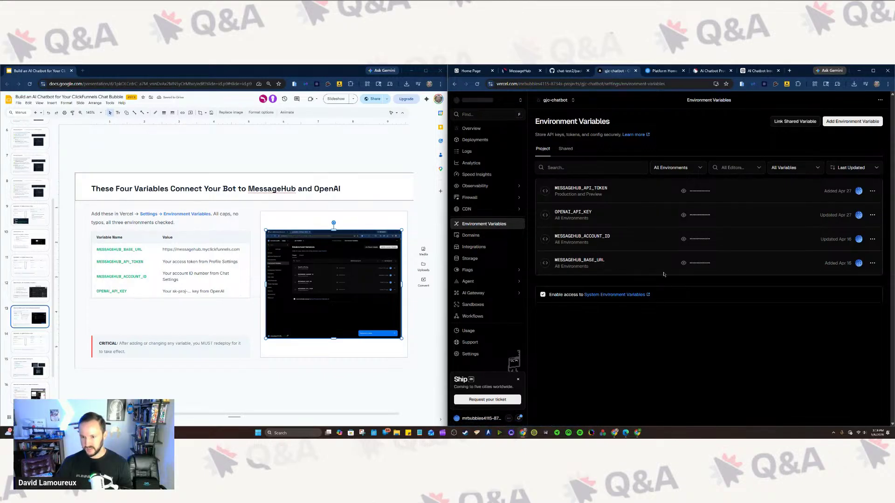
{"action": "left_click", "coordinate": [683, 264]}
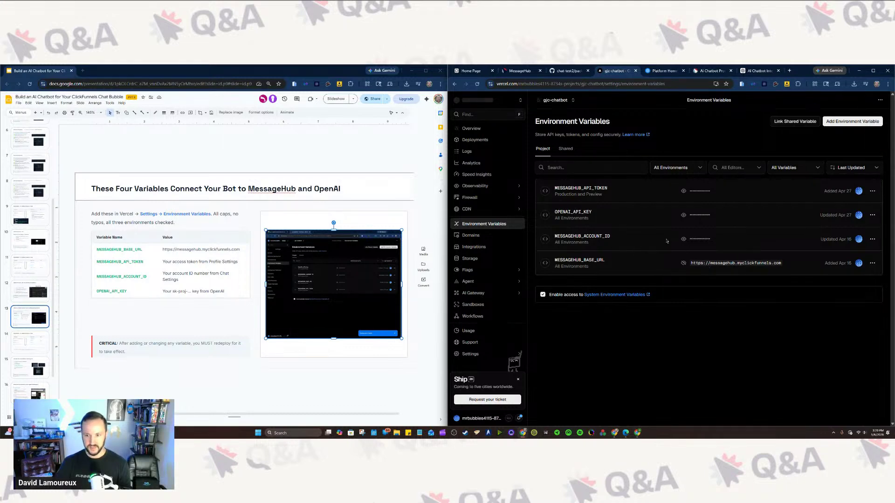
{"action": "left_click", "coordinate": [683, 239]}
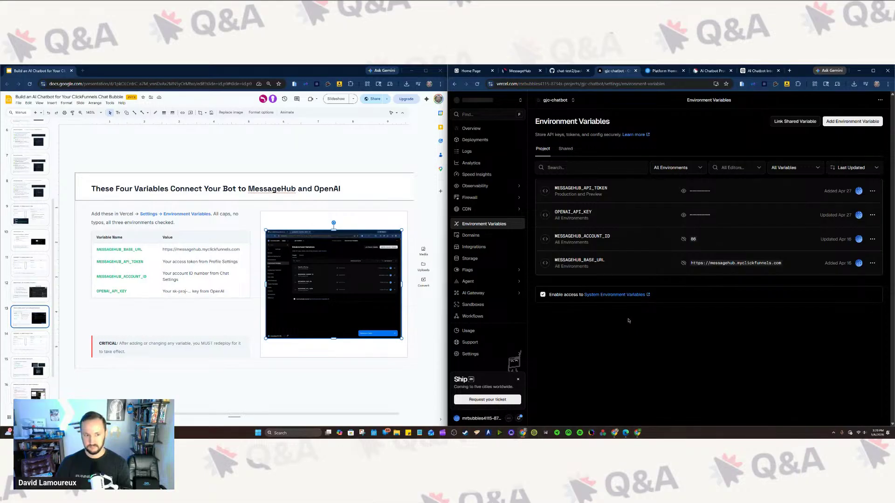
Step: Bring up the slide "OpenAI Is the Brain — $10 in Credits Will Last You Months" and switch to the OpenAI Platform home page
{"action": "left_click", "coordinate": [30, 189]}
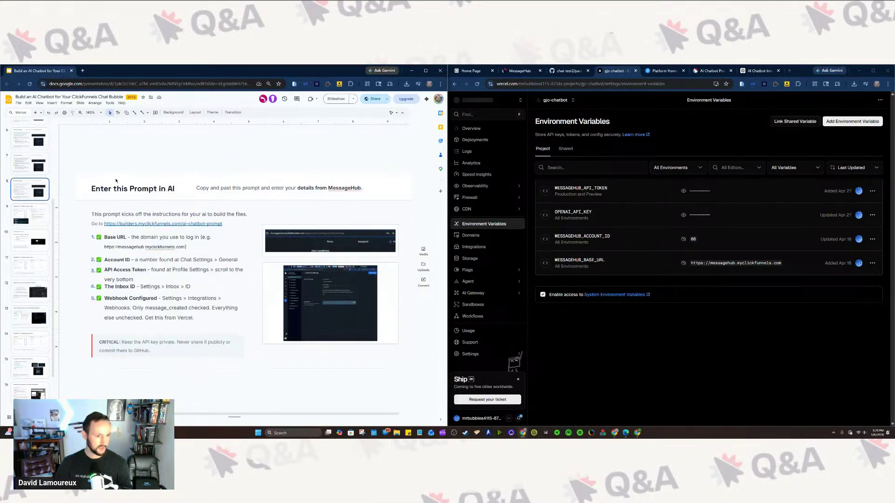
{"action": "left_click", "coordinate": [30, 216]}
{"action": "left_click", "coordinate": [31, 243]}
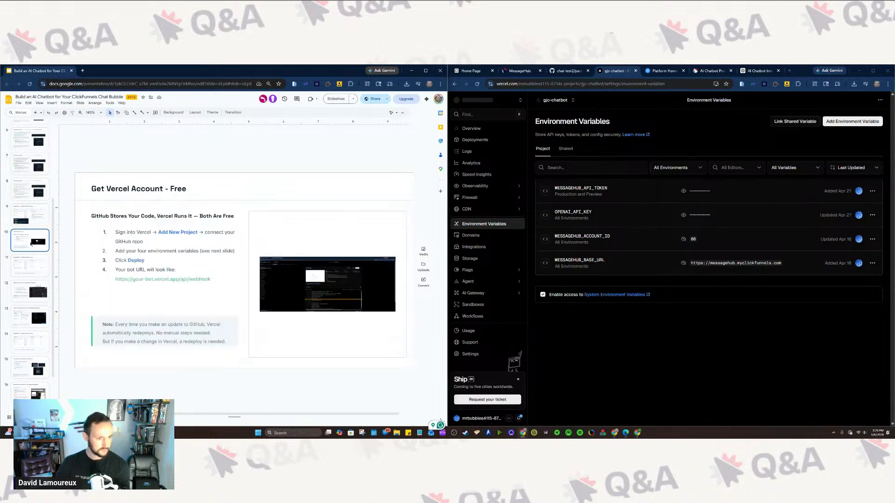
{"action": "key", "text": "Down"}
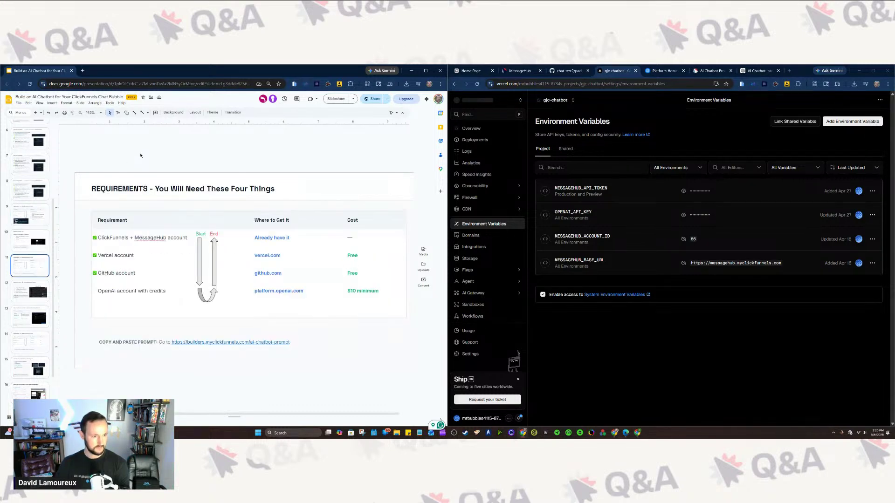
{"action": "key", "text": "Up"}
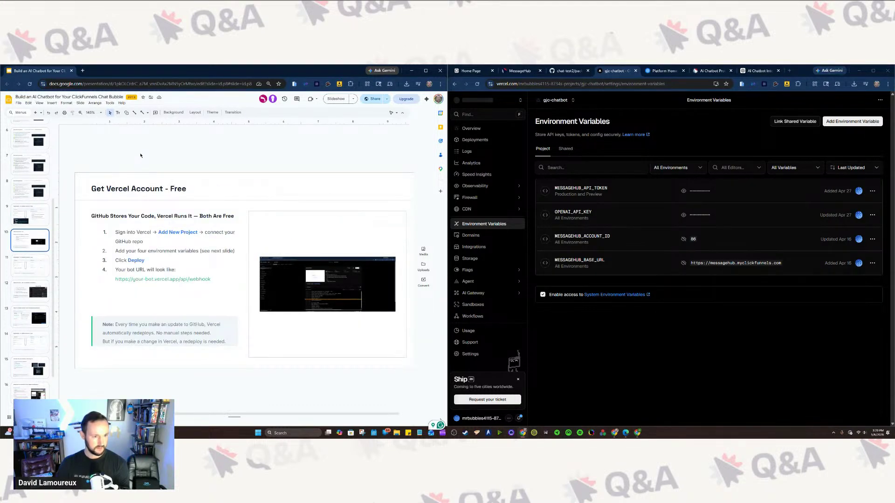
{"action": "key", "text": "Down"}
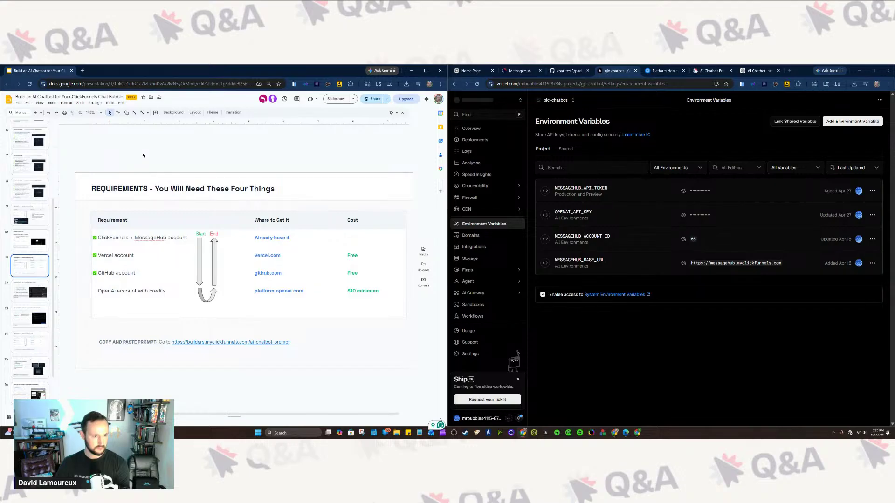
{"action": "key", "text": "Down"}
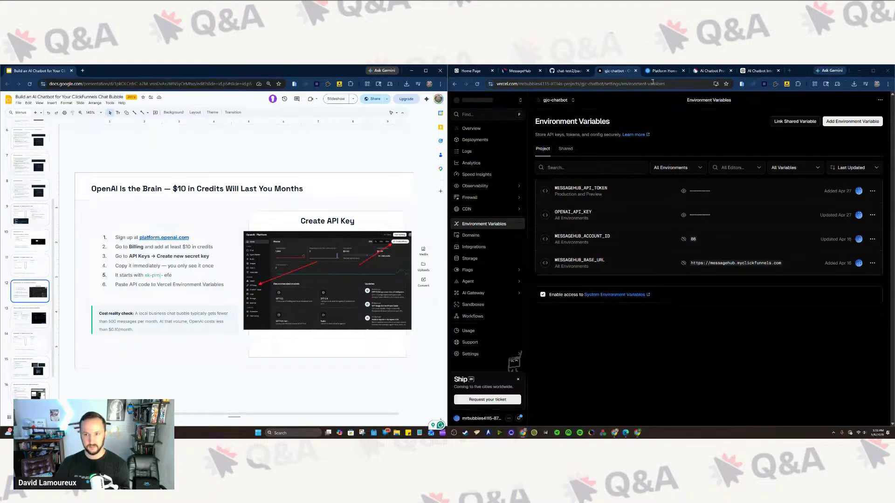
{"action": "left_click", "coordinate": [665, 71]}
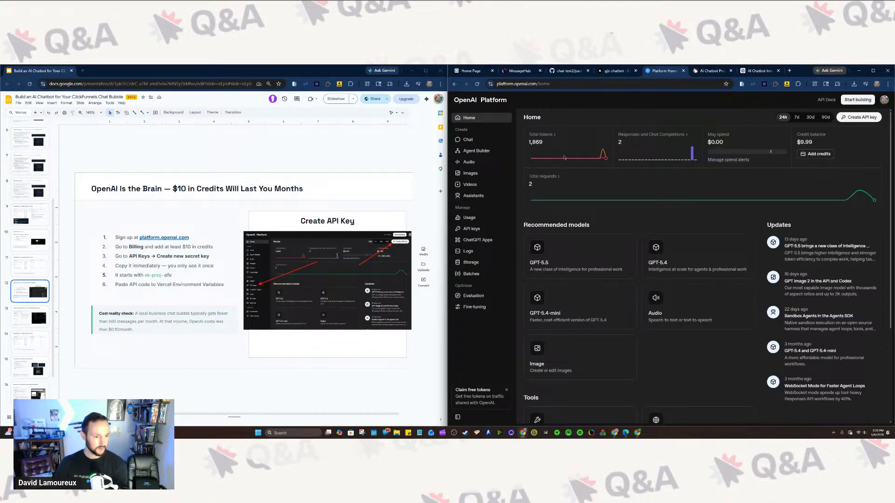
Step: Read through the "Cost reality check" note on the OpenAI slide, highlighting its text from start to end
{"action": "left_click", "coordinate": [293, 136]}
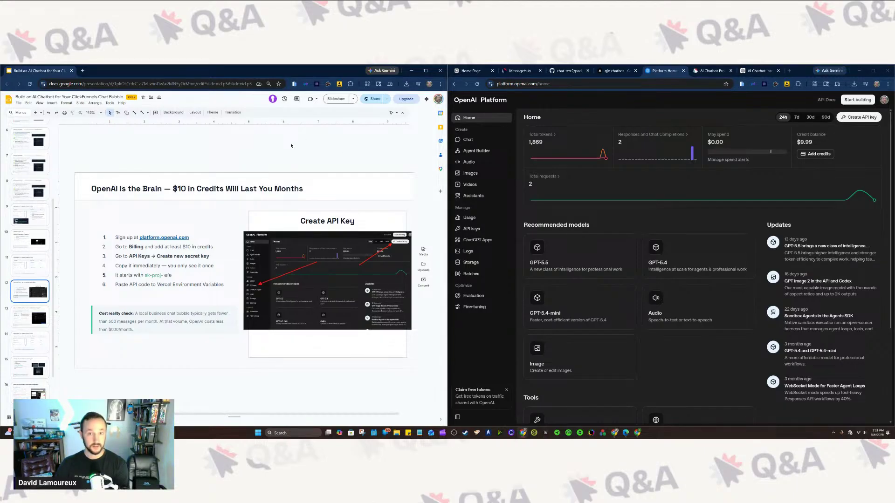
{"action": "left_click", "coordinate": [146, 313]}
{"action": "left_click", "coordinate": [108, 314]}
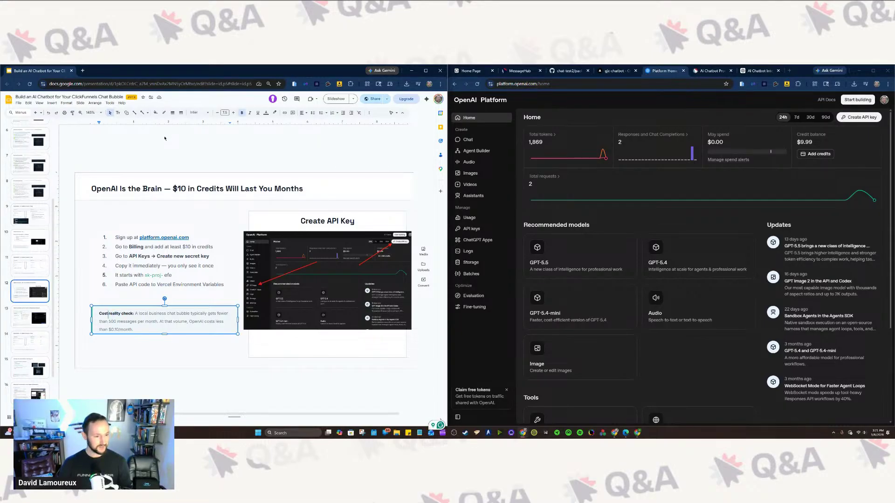
{"action": "key", "text": "Home"}
{"action": "key", "text": "shift+Right"}
{"action": "key", "text": "shift+Right"}
{"action": "key", "text": "shift+Right"}
{"action": "key", "text": "shift+Right"}
{"action": "key", "text": "shift+Right"}
{"action": "key", "text": "shift+Right"}
{"action": "key", "text": "shift+Right"}
{"action": "key", "text": "shift+Right"}
{"action": "key", "text": "shift+Right"}
{"action": "key", "text": "shift+Right"}
{"action": "key", "text": "shift+Right"}
{"action": "key", "text": "shift+Right"}
{"action": "key", "text": "shift+Right"}
{"action": "key", "text": "shift+Right"}
{"action": "key", "text": "shift+Right"}
{"action": "key", "text": "shift+Right"}
{"action": "key", "text": "shift+Right"}
{"action": "key", "text": "shift+Right"}
{"action": "key", "text": "shift+Right"}
{"action": "key", "text": "shift+Right"}
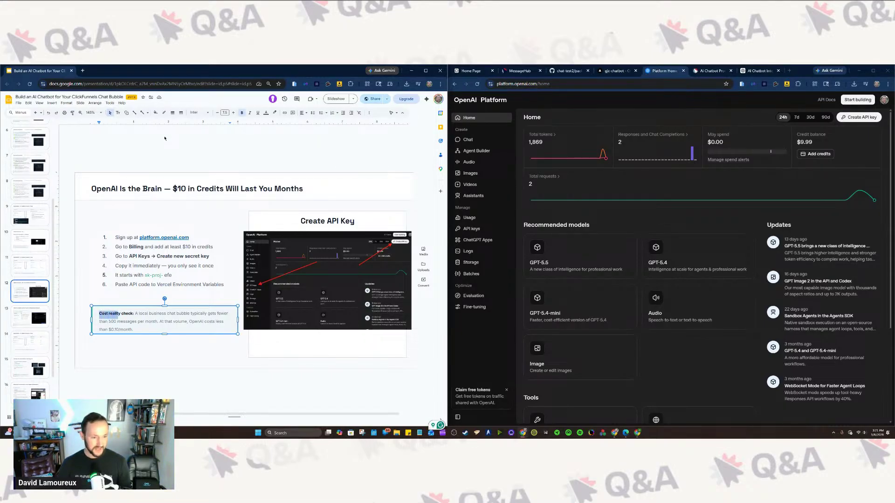
{"action": "key", "text": "shift+Right"}
{"action": "key", "text": "shift+Right"}
{"action": "key", "text": "shift+Right"}
{"action": "key", "text": "shift+Right"}
{"action": "key", "text": "shift+Right"}
{"action": "key", "text": "shift+Right"}
{"action": "key", "text": "shift+Right"}
{"action": "key", "text": "shift+Right"}
{"action": "key", "text": "shift+Right"}
{"action": "key", "text": "shift+Right"}
{"action": "key", "text": "shift+Right"}
{"action": "key", "text": "shift+Right"}
{"action": "key", "text": "shift+Right"}
{"action": "key", "text": "shift+Right"}
{"action": "key", "text": "shift+Right"}
{"action": "key", "text": "shift+Right"}
{"action": "key", "text": "shift+Right"}
{"action": "key", "text": "shift+Right"}
{"action": "key", "text": "shift+Right"}
{"action": "key", "text": "shift+Right"}
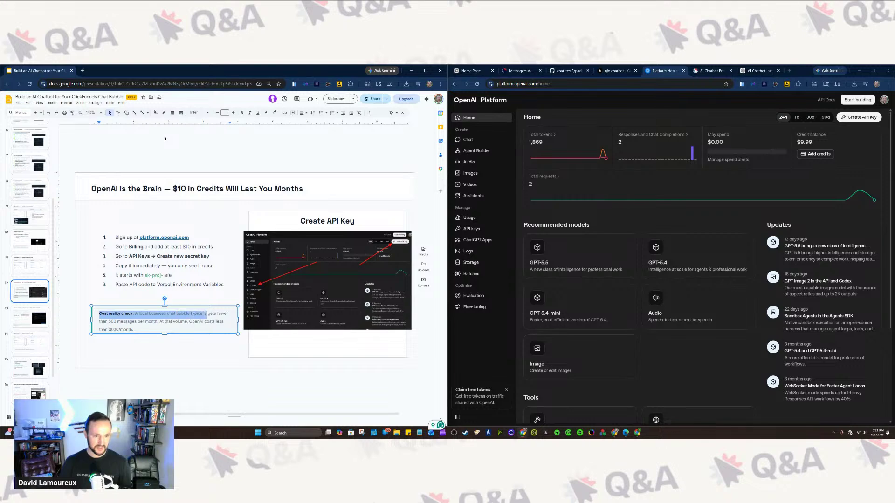
{"action": "key", "text": "shift+Right"}
{"action": "key", "text": "shift+Right"}
{"action": "key", "text": "shift+Right"}
{"action": "key", "text": "shift+Right"}
{"action": "key", "text": "shift+Right"}
{"action": "key", "text": "shift+Right"}
{"action": "key", "text": "shift+Right"}
{"action": "key", "text": "shift+Right"}
{"action": "key", "text": "shift+Right"}
{"action": "key", "text": "shift+Right"}
{"action": "key", "text": "shift+Right"}
{"action": "key", "text": "shift+Right"}
{"action": "key", "text": "shift+Right"}
{"action": "key", "text": "shift+Right"}
{"action": "key", "text": "shift+Right"}
{"action": "key", "text": "shift+Right"}
{"action": "key", "text": "shift+Right"}
{"action": "key", "text": "shift+Right"}
{"action": "key", "text": "shift+Right"}
{"action": "key", "text": "shift+Right"}
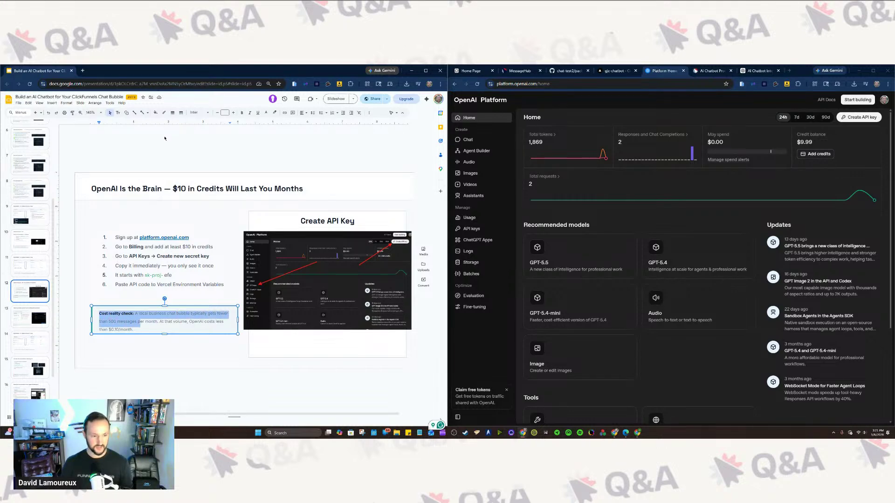
{"action": "key", "text": "shift+Right"}
{"action": "key", "text": "shift+Right"}
{"action": "key", "text": "shift+Right"}
{"action": "key", "text": "shift+Right"}
{"action": "key", "text": "shift+Right"}
{"action": "key", "text": "shift+Right"}
{"action": "key", "text": "shift+Right"}
{"action": "key", "text": "shift+Right"}
{"action": "key", "text": "shift+Right"}
{"action": "key", "text": "shift+Right"}
{"action": "key", "text": "shift+Right"}
{"action": "key", "text": "shift+Right"}
{"action": "key", "text": "shift+Right"}
{"action": "key", "text": "shift+Right"}
{"action": "key", "text": "shift+Right"}
{"action": "key", "text": "shift+Right"}
{"action": "key", "text": "shift+Right"}
{"action": "key", "text": "shift+Right"}
{"action": "key", "text": "shift+Right"}
{"action": "key", "text": "shift+Right"}
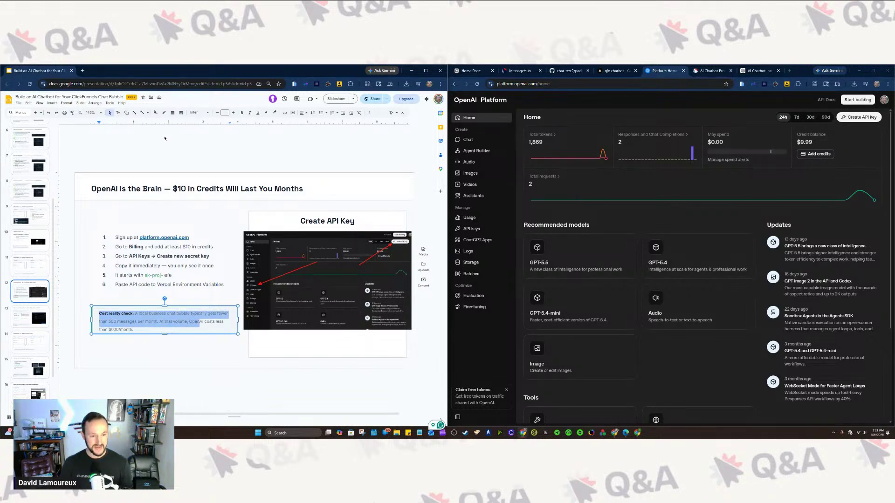
{"action": "key", "text": "shift+Right"}
{"action": "key", "text": "shift+Right"}
{"action": "key", "text": "shift+Right"}
{"action": "key", "text": "shift+Right"}
{"action": "key", "text": "shift+Right"}
{"action": "key", "text": "shift+Right"}
{"action": "key", "text": "shift+Right"}
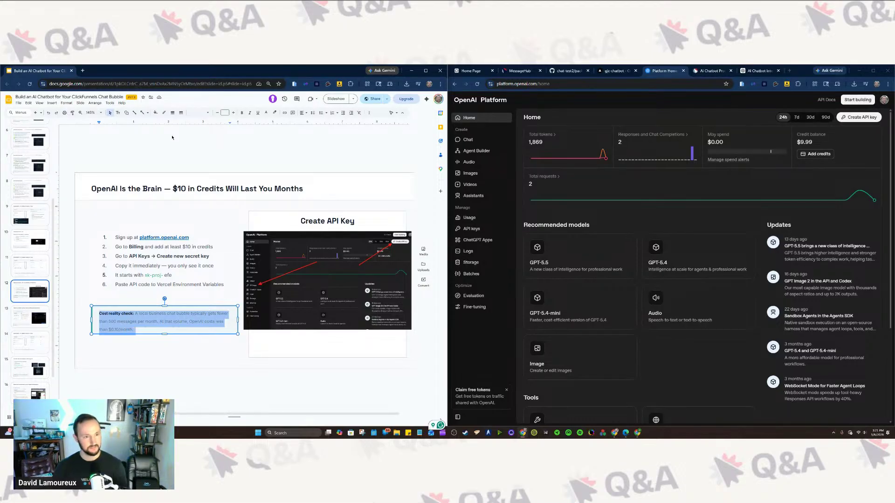
{"action": "left_click", "coordinate": [273, 170]}
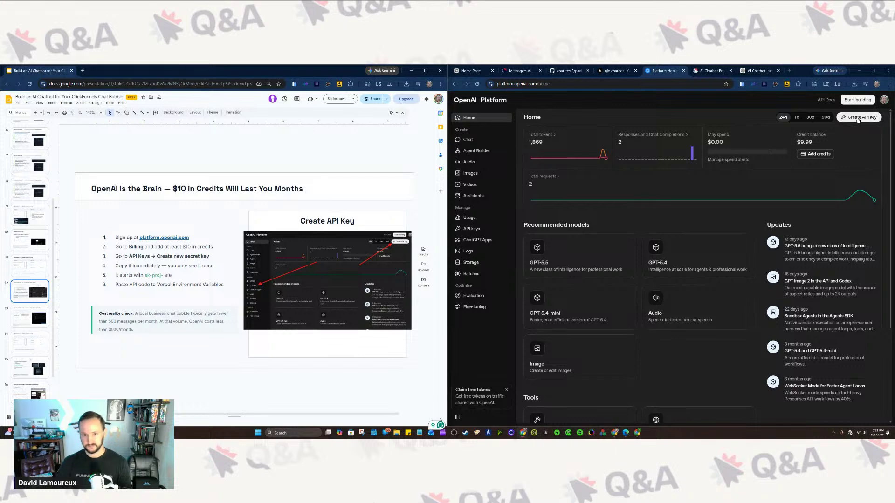
Step: Create an OpenAI secret key named "Vercel Test" in the default project, copy the key and close its dialog
{"action": "left_click", "coordinate": [488, 229]}
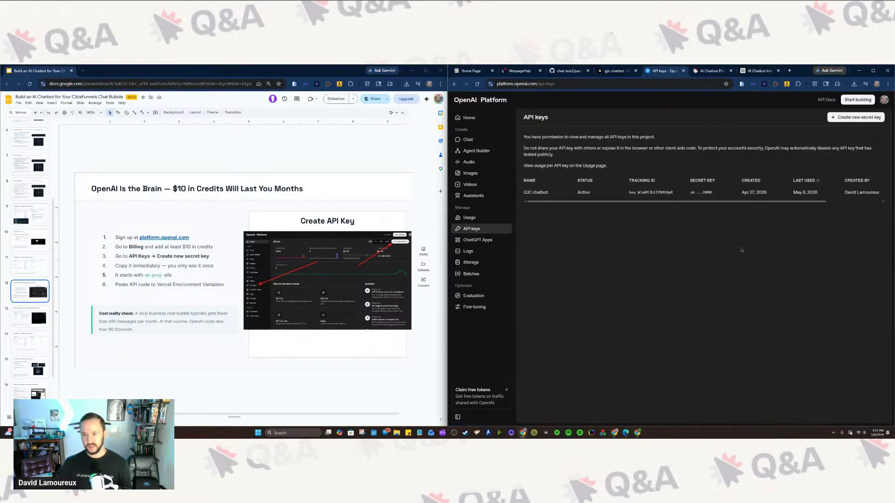
{"action": "left_click", "coordinate": [850, 118]}
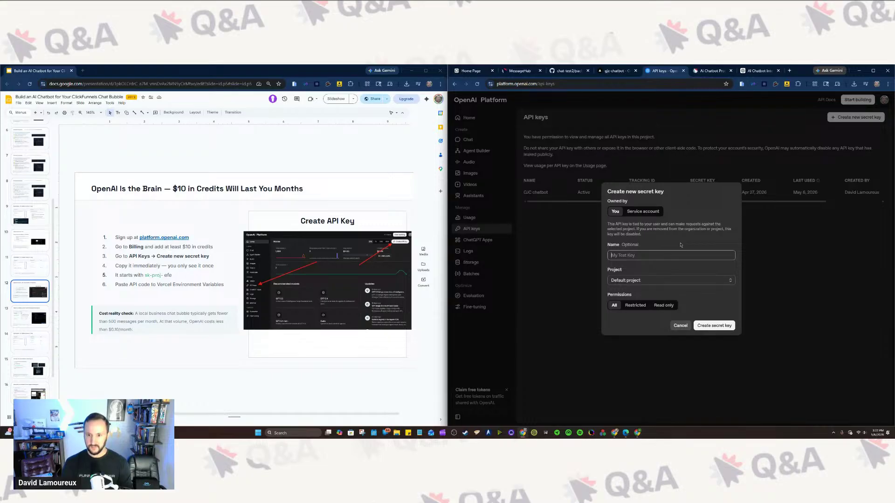
{"action": "type", "text": "Ver"}
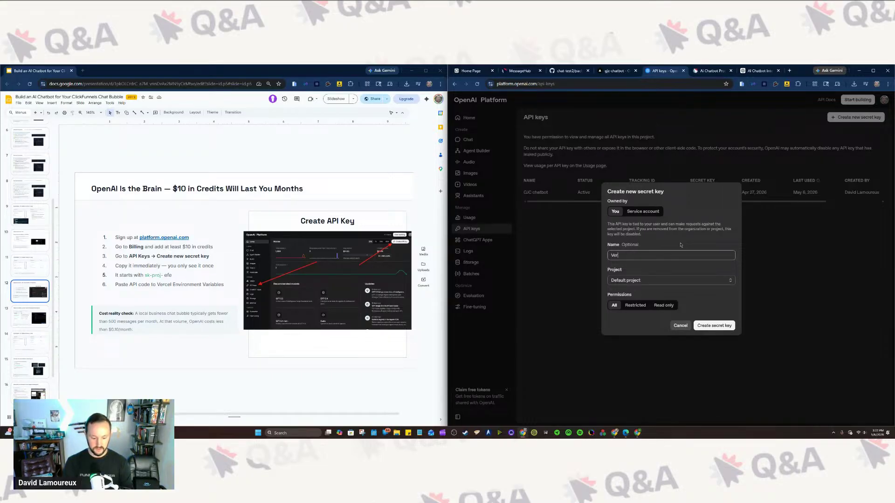
{"action": "type", "text": "cel Test"}
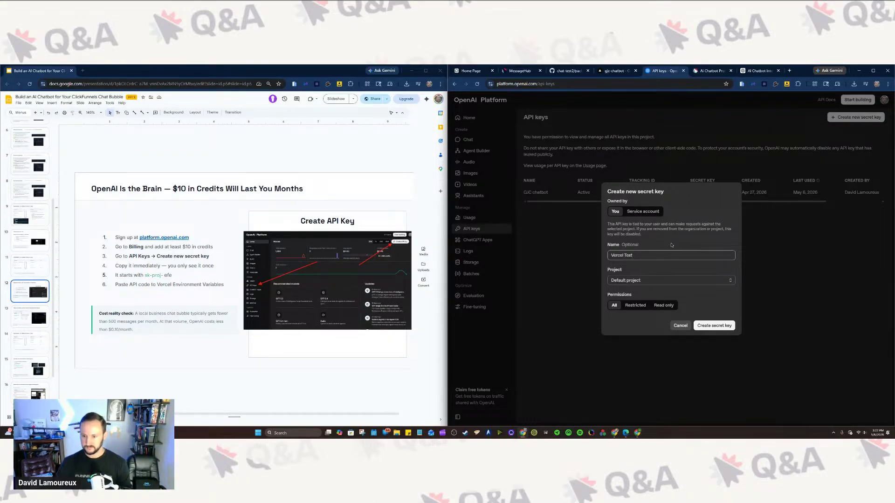
{"action": "left_click", "coordinate": [722, 327]}
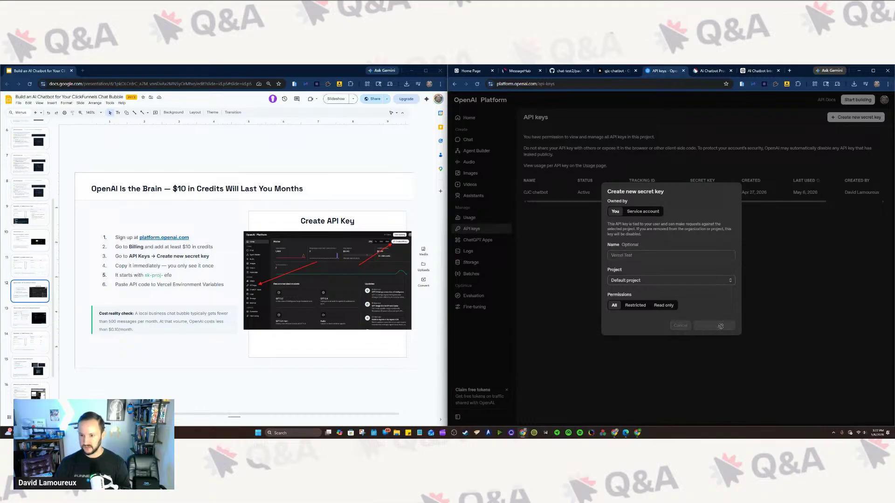
{"action": "left_click", "coordinate": [718, 264]}
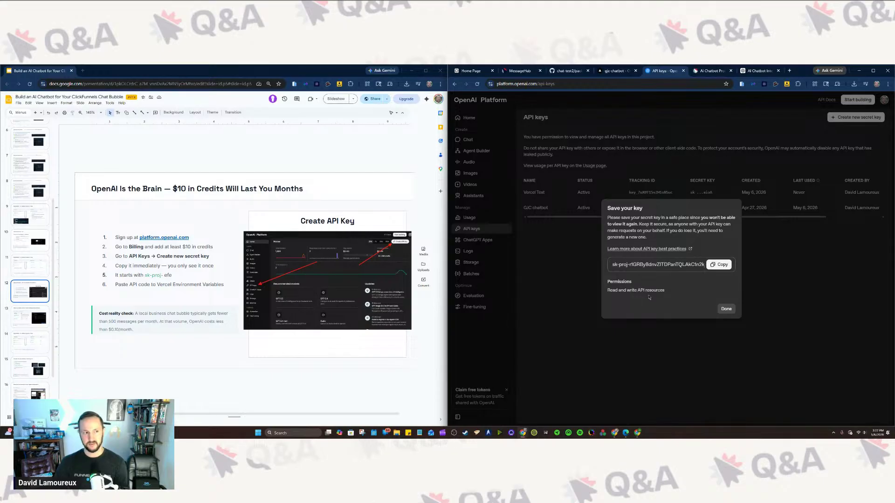
{"action": "left_click", "coordinate": [725, 310]}
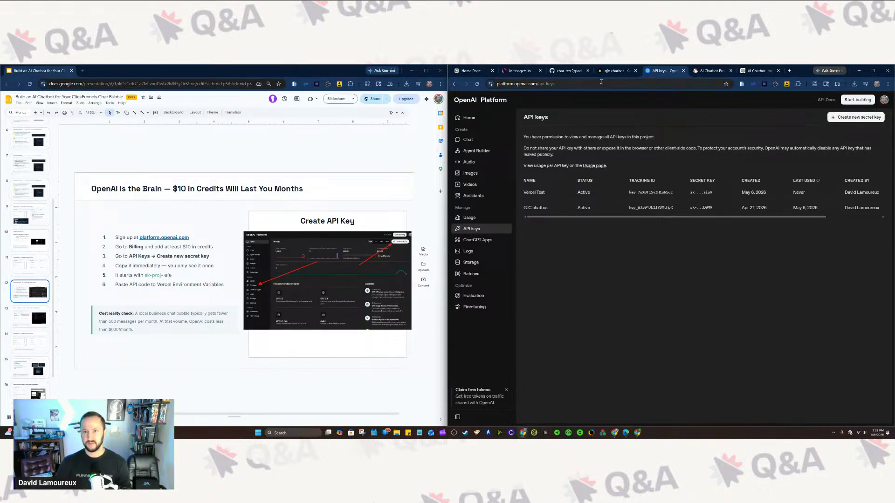
Step: In Vercel's gjc-chatbot project, try adding an environment variable with the OpenAI API key pasted into its Key field, and discard the form
{"action": "left_click", "coordinate": [613, 71]}
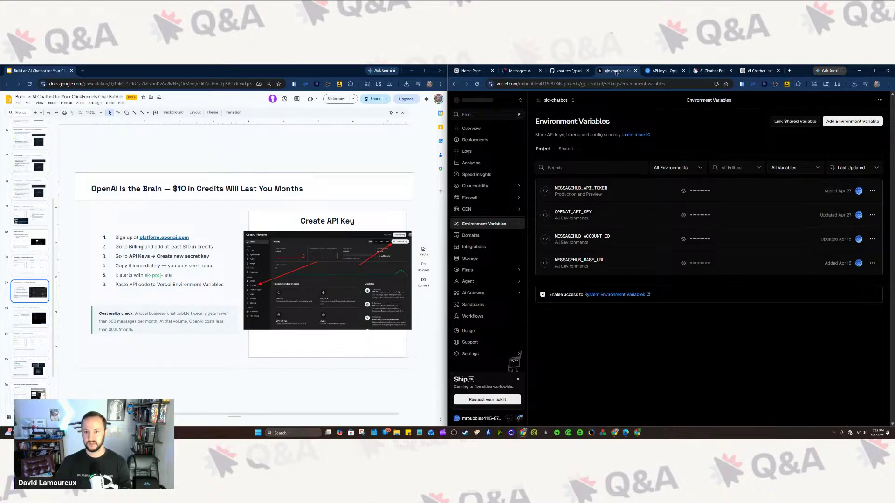
{"action": "left_click", "coordinate": [835, 119]}
{"action": "left_click", "coordinate": [697, 131]}
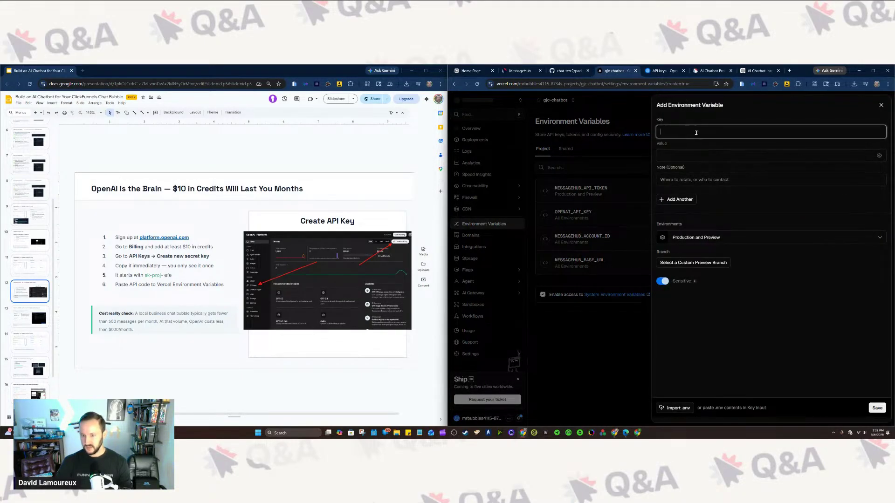
{"action": "key", "text": "ctrl+v"}
{"action": "left_click", "coordinate": [722, 156]}
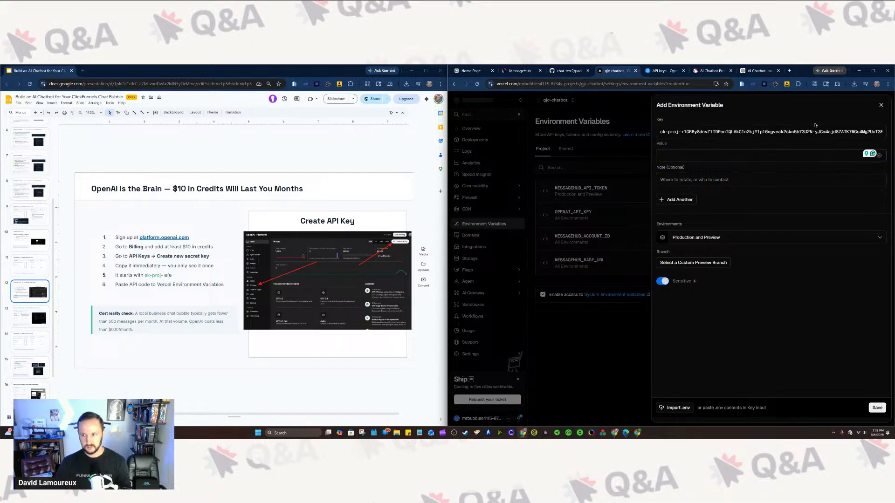
{"action": "left_click", "coordinate": [881, 105]}
{"action": "left_click", "coordinate": [719, 279]}
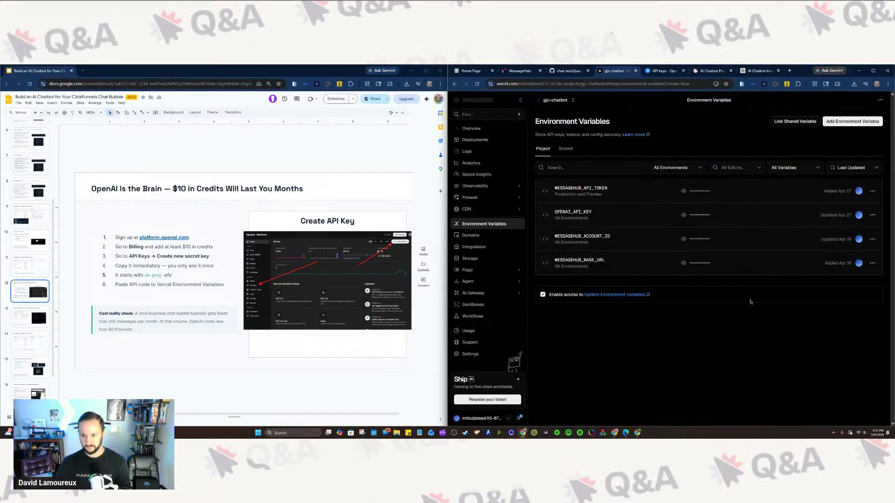
Step: Open the MESSAGEHUB_BASE_URL variable for editing, examine its key and value, and cancel without changes
{"action": "left_click_drag", "start_coordinate": [606, 262], "coordinate": [554, 262]}
{"action": "left_click", "coordinate": [588, 252]}
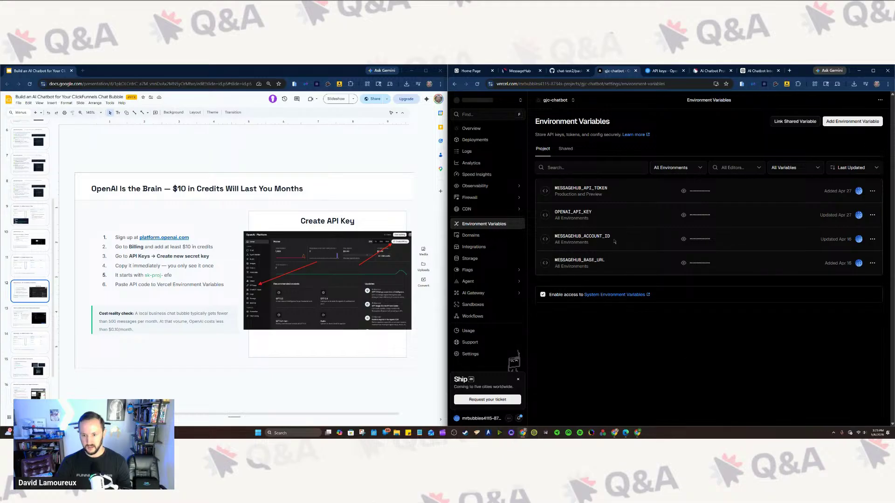
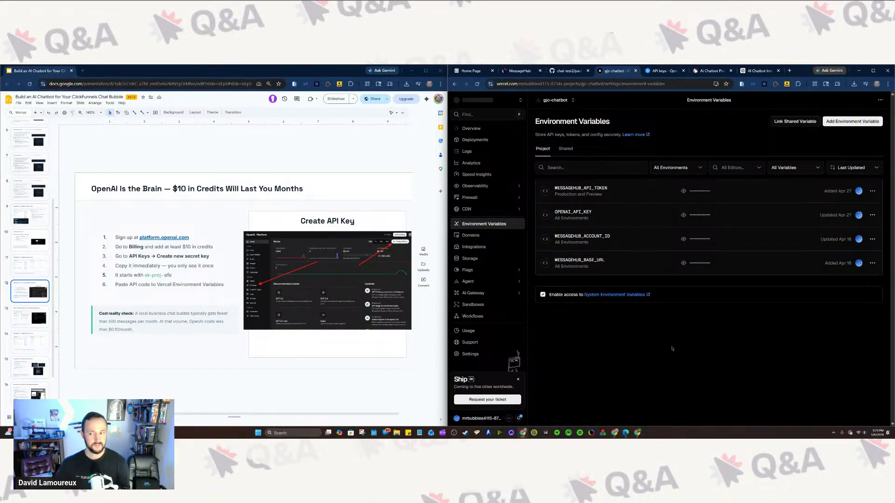
{"action": "left_click", "coordinate": [872, 263]}
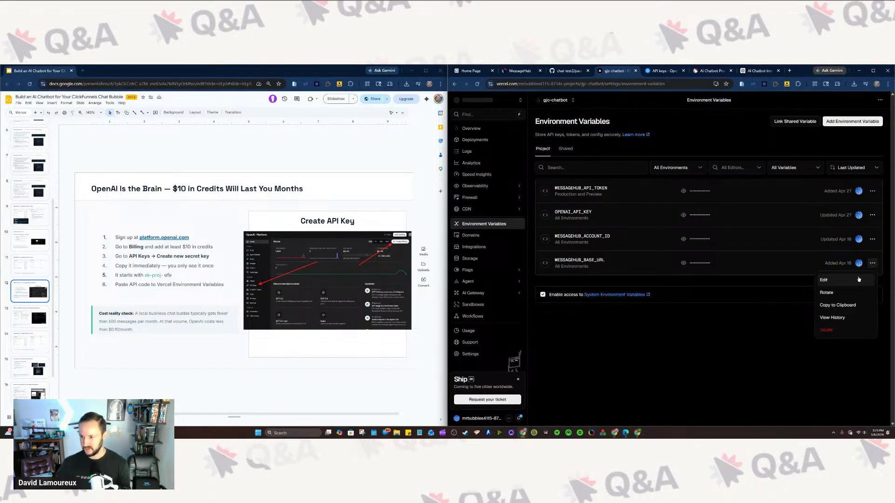
{"action": "left_click", "coordinate": [859, 280]}
{"action": "left_click_drag", "start_coordinate": [623, 246], "coordinate": [540, 252]}
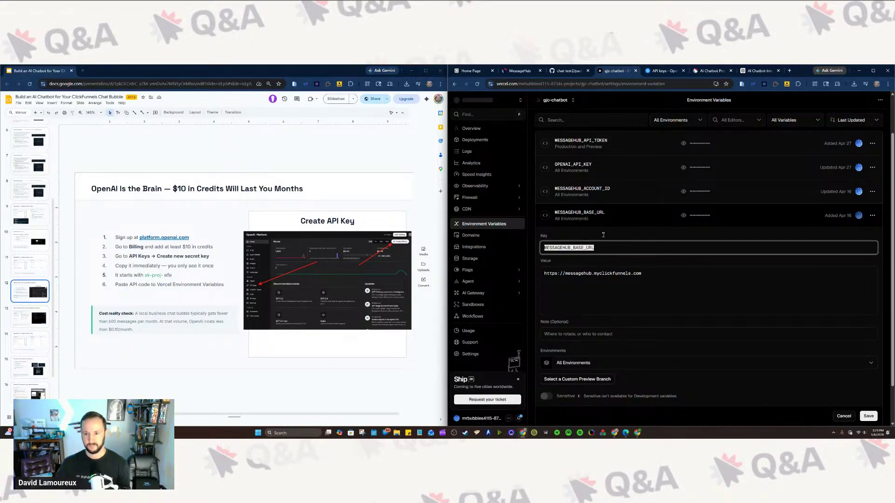
{"action": "left_click", "coordinate": [658, 277]}
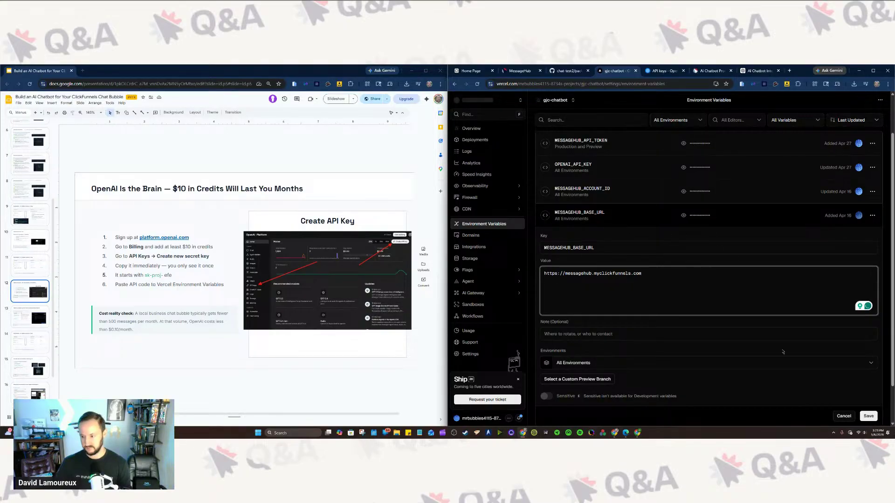
{"action": "left_click", "coordinate": [843, 416]}
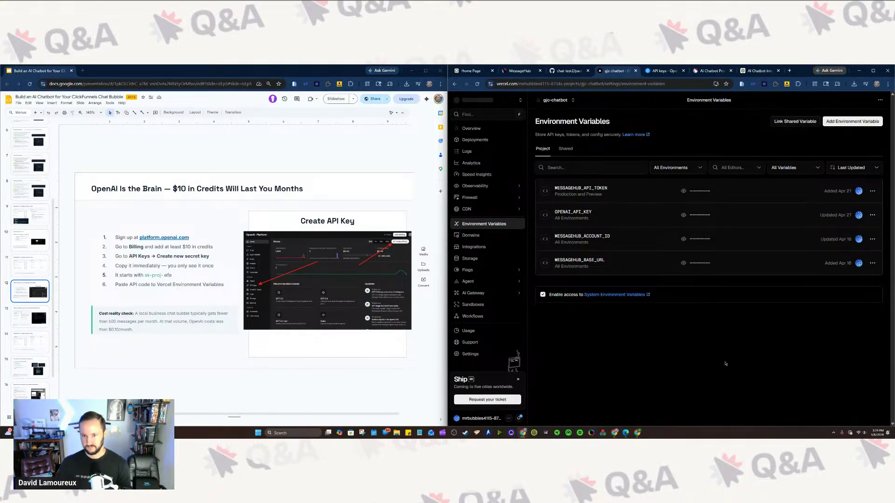
Step: Advance the slides to "Last Step: Paste Vercel Webhook to MessageHub" and highlight the path "Settings → Chat Integrations → Webhooks"
{"action": "left_click", "coordinate": [335, 143]}
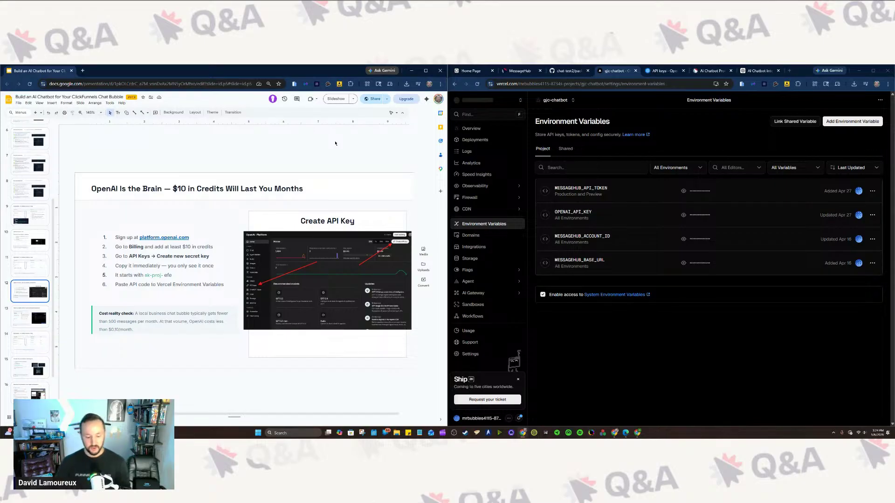
{"action": "left_click", "coordinate": [584, 363]}
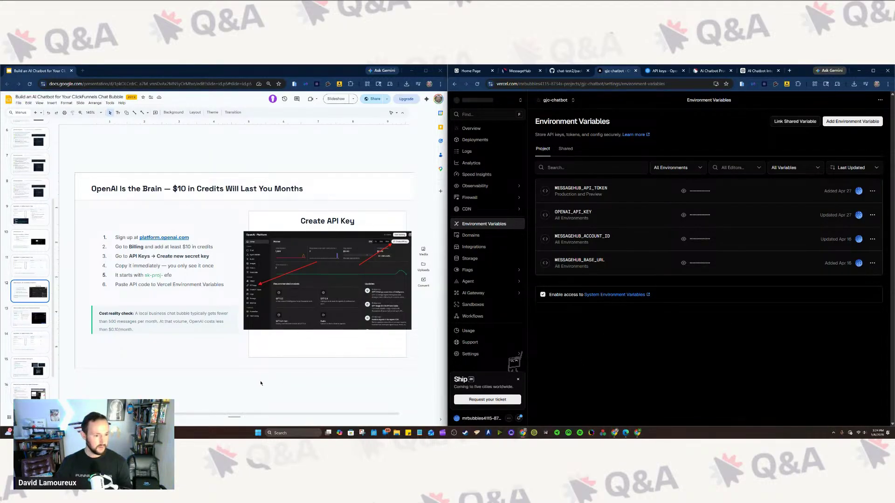
{"action": "left_click", "coordinate": [214, 146]}
{"action": "key", "text": "Down"}
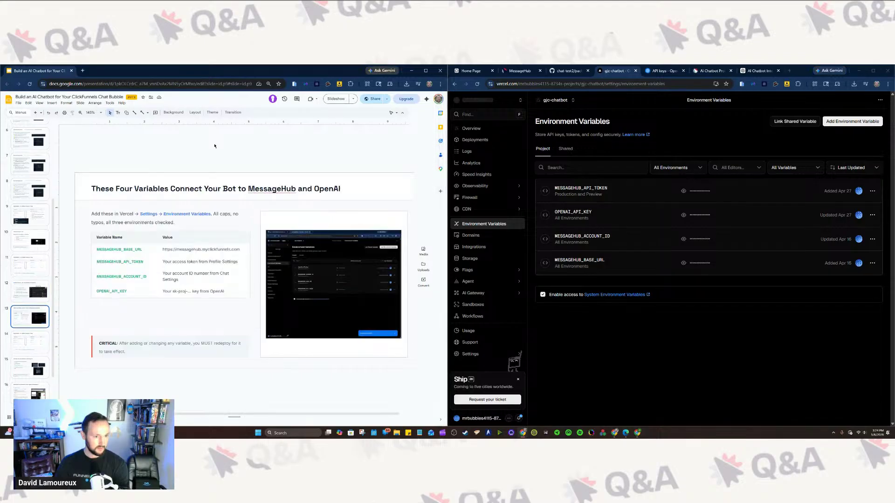
{"action": "key", "text": "Down"}
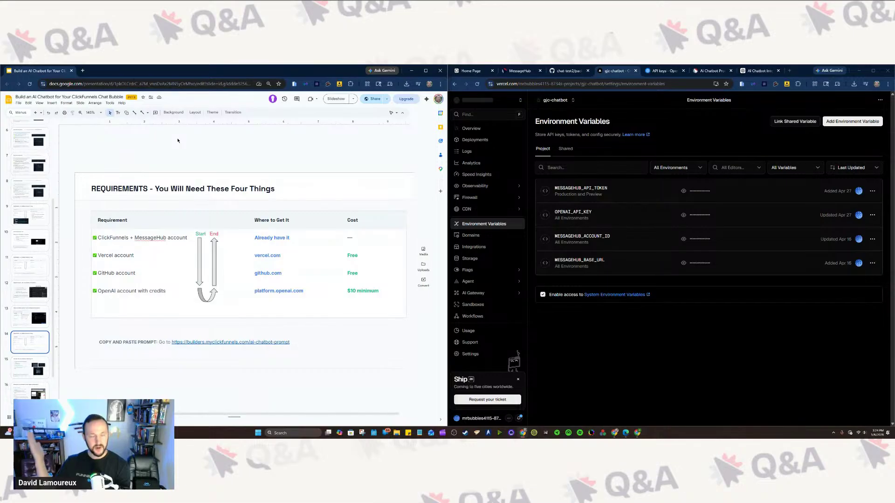
{"action": "key", "text": "Down"}
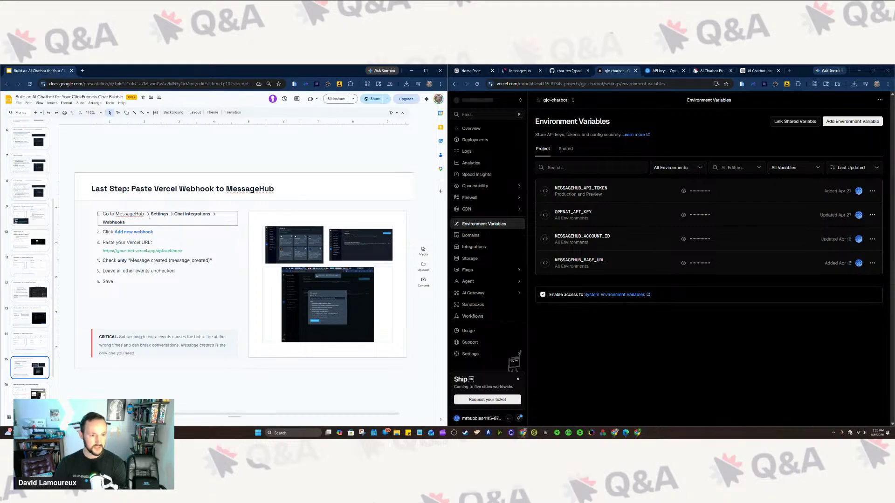
{"action": "left_click", "coordinate": [149, 214]}
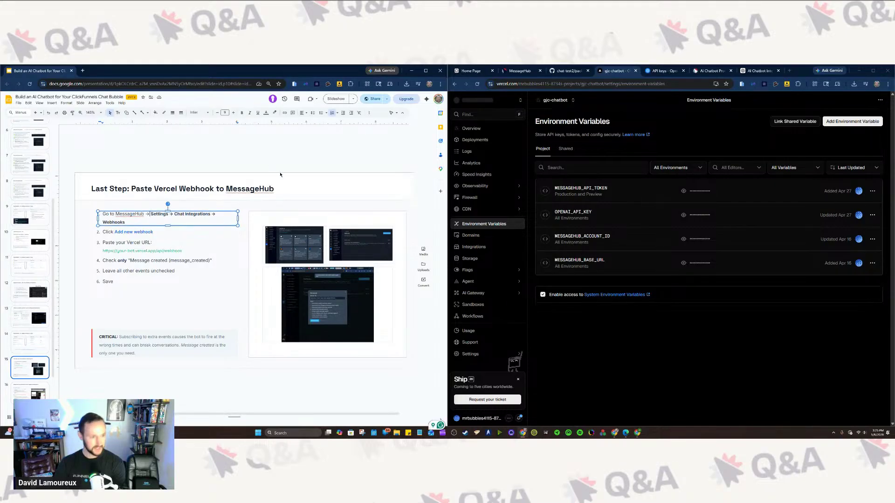
{"action": "key", "text": "ctrl+shift+End"}
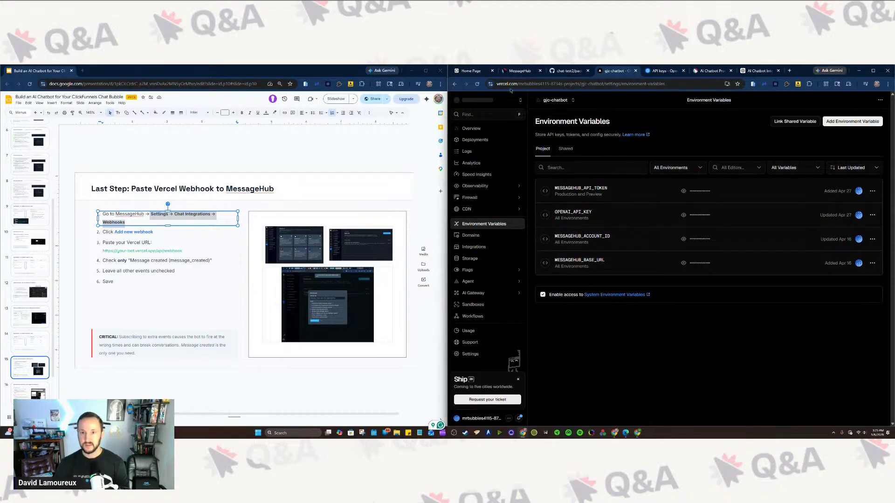
Step: Switch to MessageHub and open the Chat Integrations page in the account settings
{"action": "left_click", "coordinate": [512, 71]}
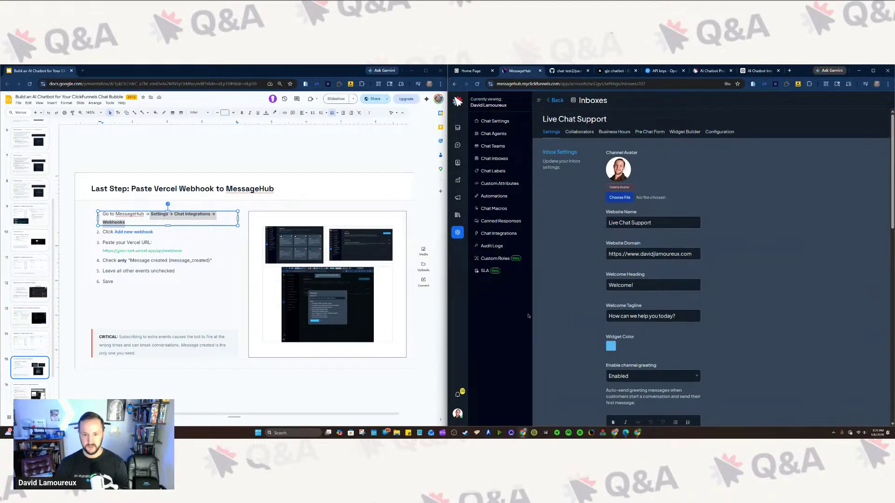
{"action": "left_click", "coordinate": [457, 233]}
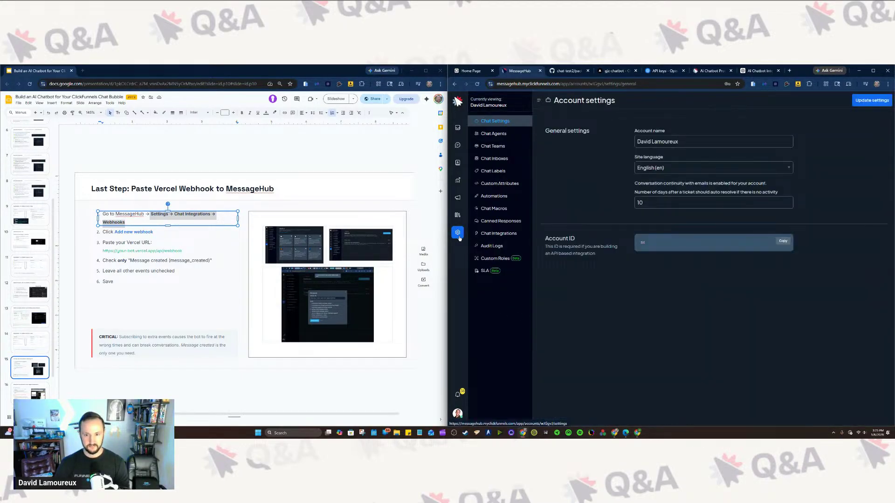
{"action": "left_click", "coordinate": [504, 236]}
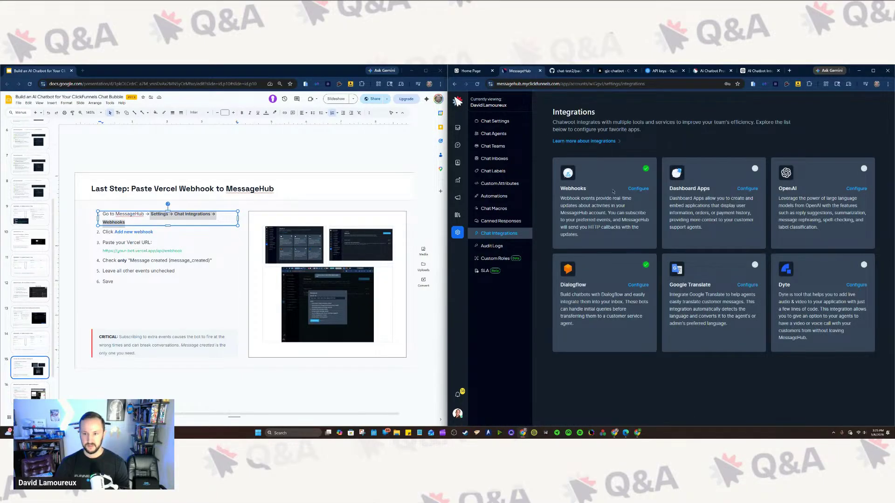
Step: Open the Webhooks integration's configuration and start adding a new webhook
{"action": "left_click", "coordinate": [638, 188]}
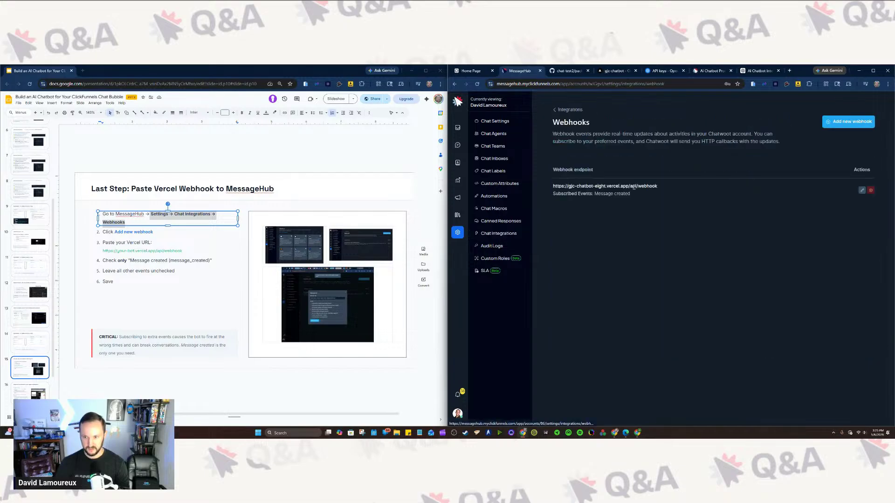
{"action": "left_click", "coordinate": [843, 124]}
{"action": "left_click", "coordinate": [670, 223]}
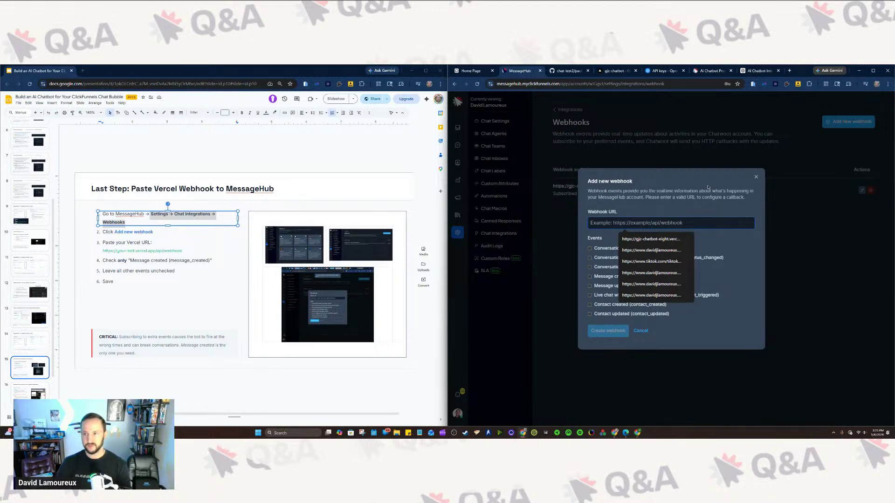
{"action": "left_click", "coordinate": [707, 187]}
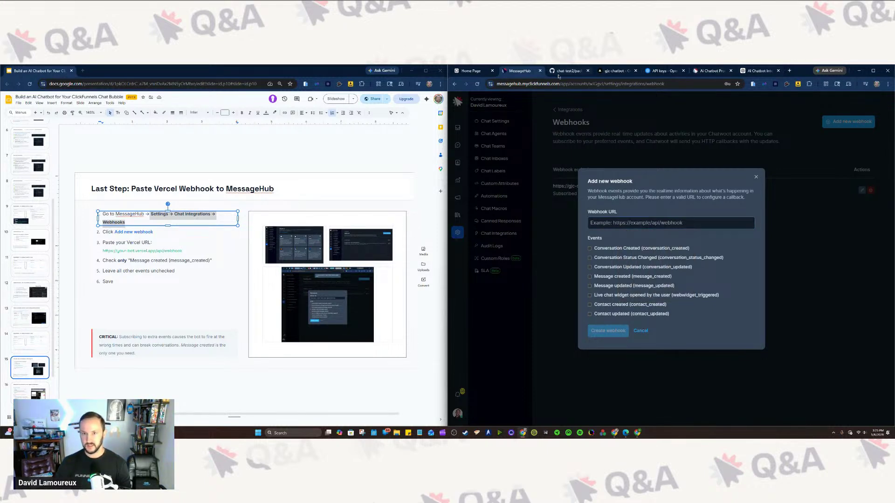
{"action": "left_click", "coordinate": [613, 71]}
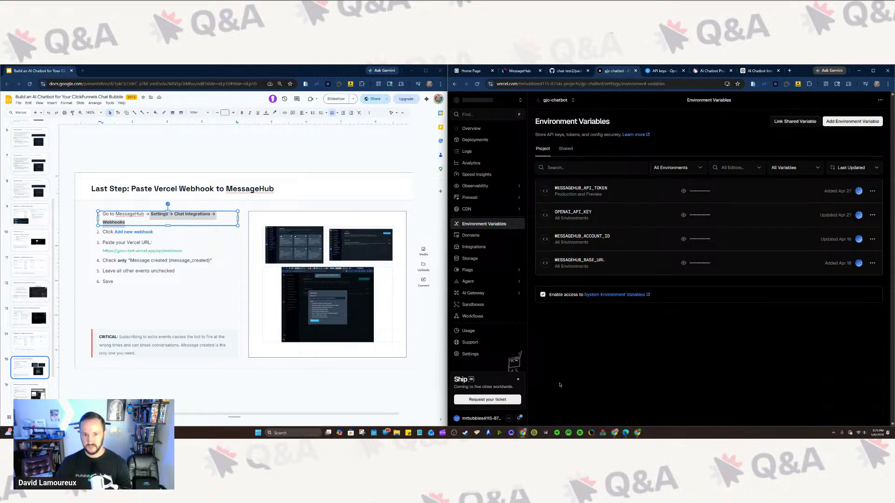
{"action": "left_click", "coordinate": [485, 130]}
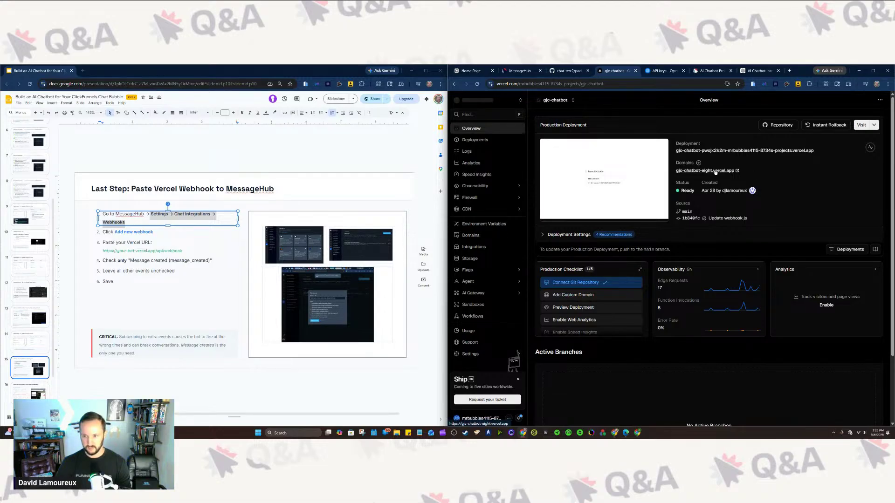
{"action": "right_click", "coordinate": [716, 171]}
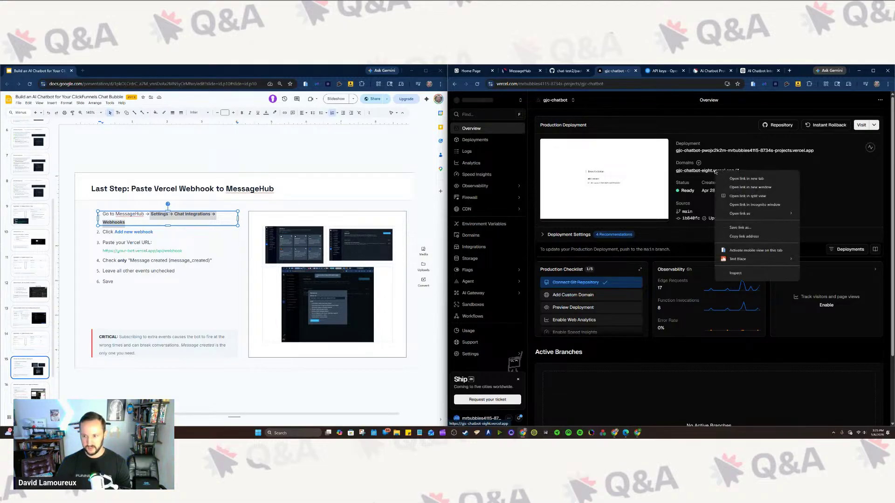
{"action": "left_click", "coordinate": [755, 237]}
{"action": "left_click", "coordinate": [518, 71]}
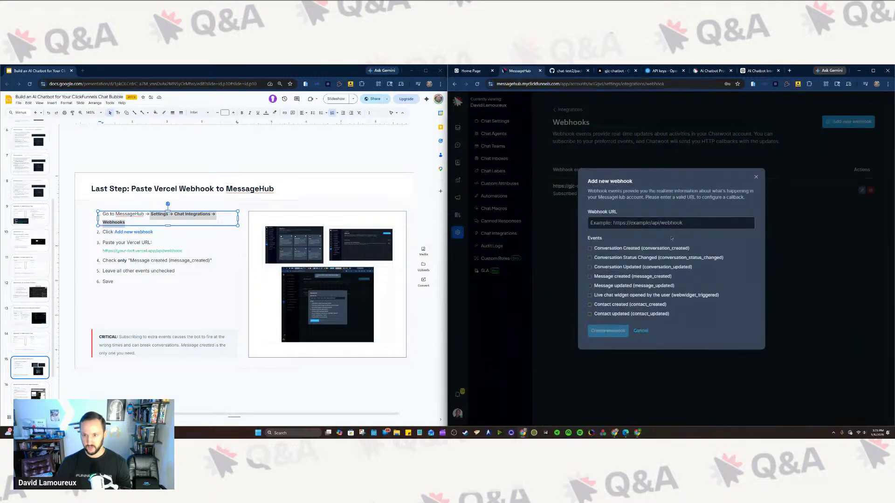
{"action": "left_click", "coordinate": [686, 224]}
{"action": "key", "text": "ctrl+v"}
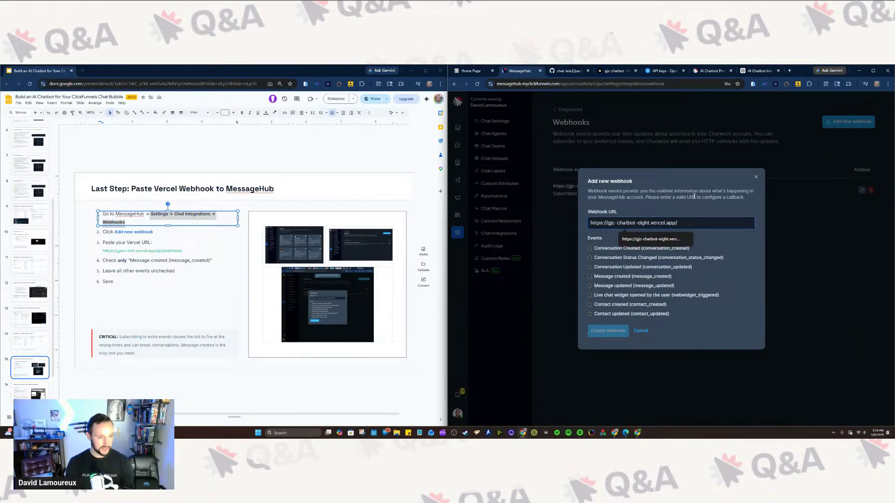
{"action": "type", "text": "/webhook"}
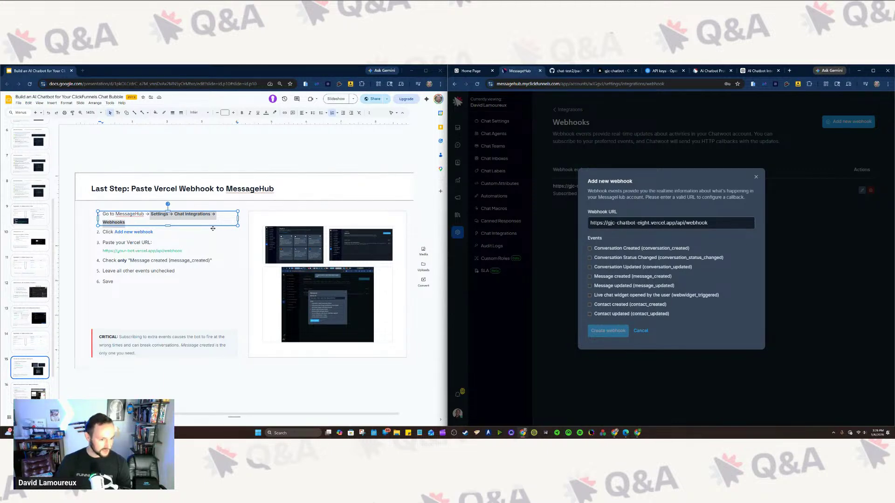
Step: Highlight the message_created event instruction in item 4 of the slide, and clear the selection
{"action": "left_click", "coordinate": [152, 259]}
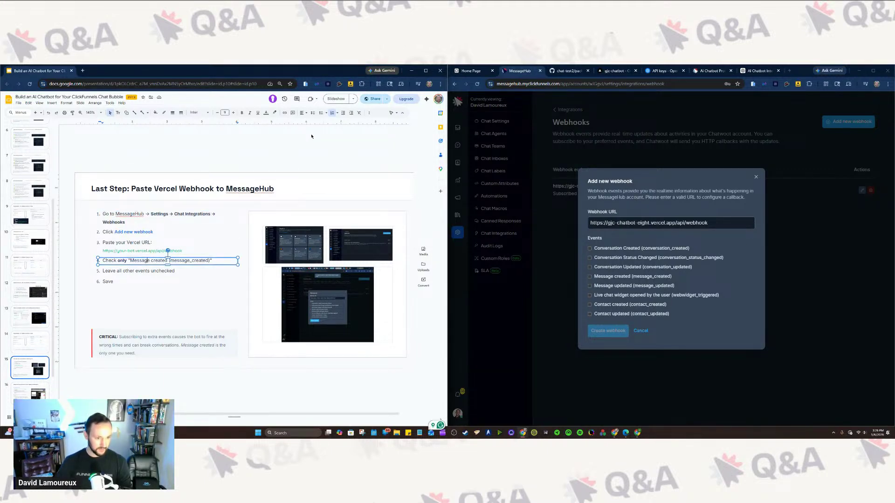
{"action": "key", "text": "shift+Right"}
{"action": "key", "text": "shift+Right"}
{"action": "key", "text": "shift+Right"}
{"action": "key", "text": "shift+Right"}
{"action": "key", "text": "shift+Right"}
{"action": "key", "text": "shift+Right"}
{"action": "key", "text": "shift+Right"}
{"action": "key", "text": "shift+Right"}
{"action": "key", "text": "shift+Right"}
{"action": "key", "text": "shift+Right"}
{"action": "key", "text": "shift+Right"}
{"action": "key", "text": "shift+Right"}
{"action": "key", "text": "shift+Right"}
{"action": "key", "text": "shift+Right"}
{"action": "key", "text": "shift+Right"}
{"action": "key", "text": "shift+Right"}
{"action": "key", "text": "shift+Right"}
{"action": "key", "text": "shift+Right"}
{"action": "key", "text": "shift+Right"}
{"action": "key", "text": "shift+Right"}
{"action": "key", "text": "shift+Right"}
{"action": "key", "text": "shift+Right"}
{"action": "key", "text": "shift+Right"}
{"action": "key", "text": "shift+Right"}
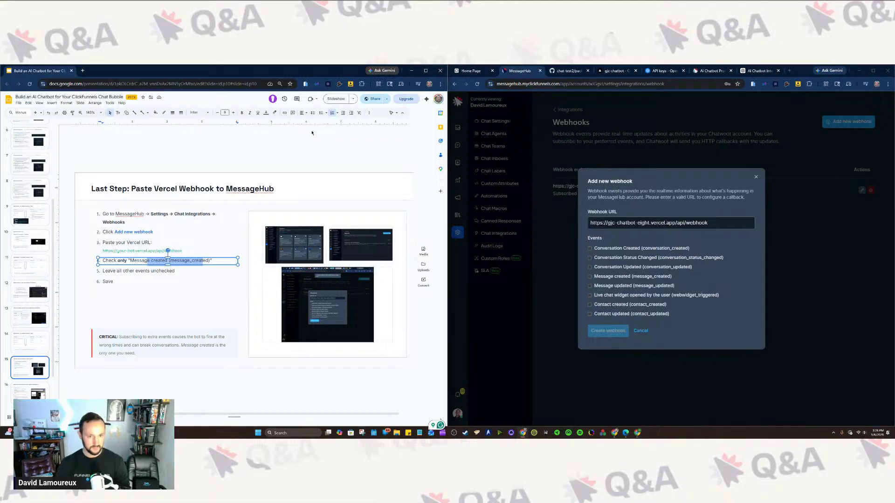
{"action": "left_click", "coordinate": [312, 132]}
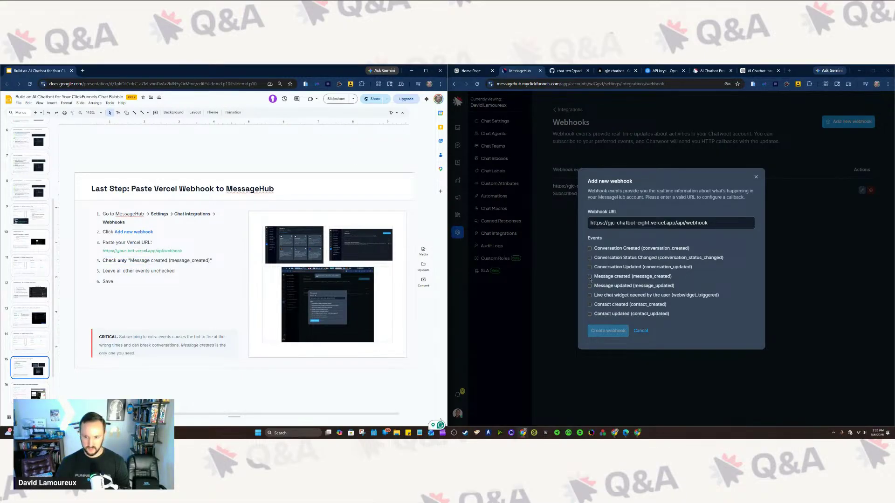
Step: Subscribe the new webhook to only the "Message created (message_created)" event
{"action": "left_click", "coordinate": [590, 277]}
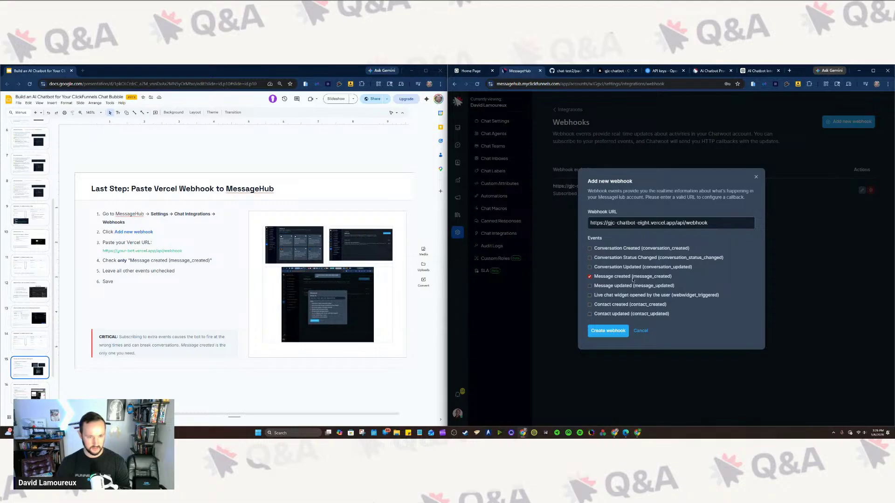
{"action": "left_click", "coordinate": [604, 331]}
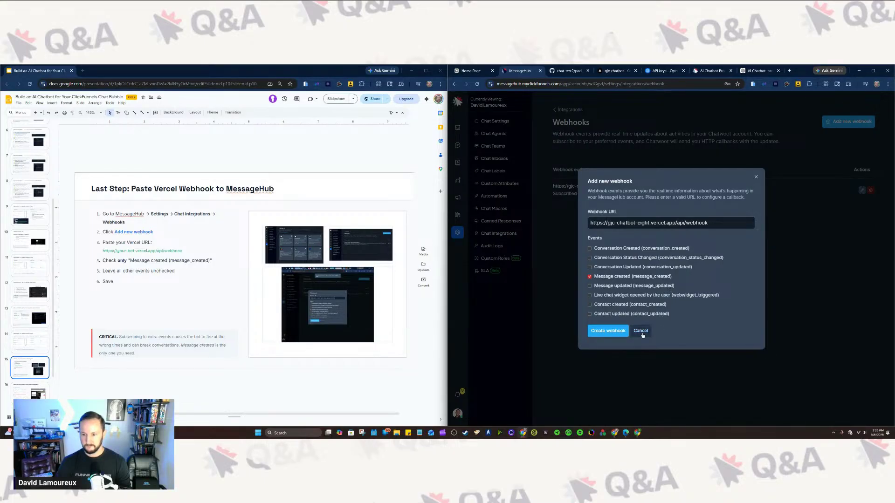
Step: In Vercel, switch to the chat-test2 project and copy its production domain link
{"action": "left_click", "coordinate": [614, 70]}
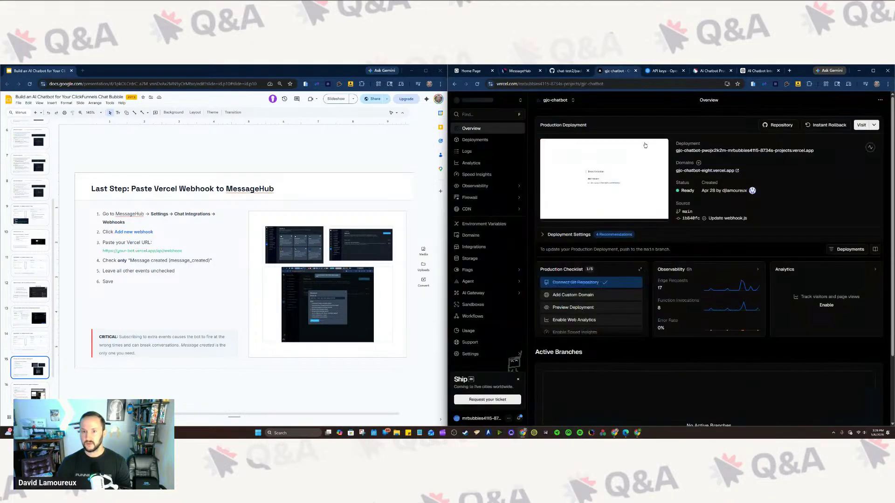
{"action": "left_click", "coordinate": [571, 100]}
{"action": "left_click", "coordinate": [568, 146]}
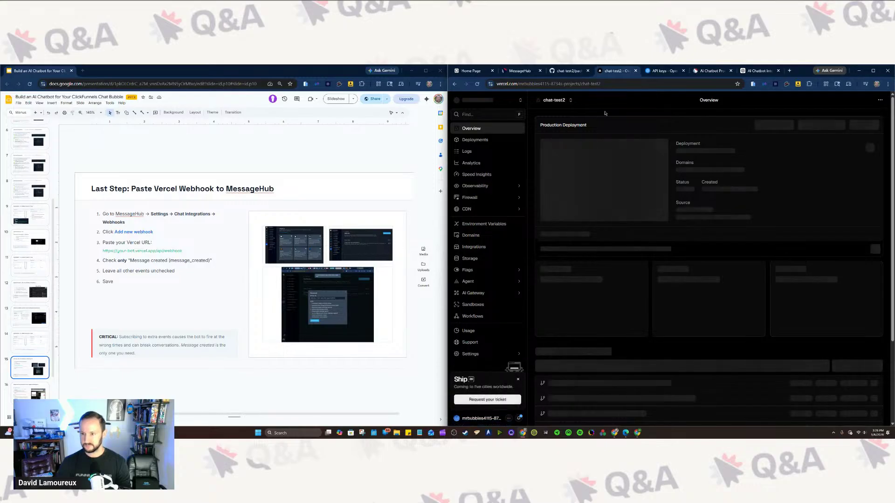
{"action": "right_click", "coordinate": [707, 172]}
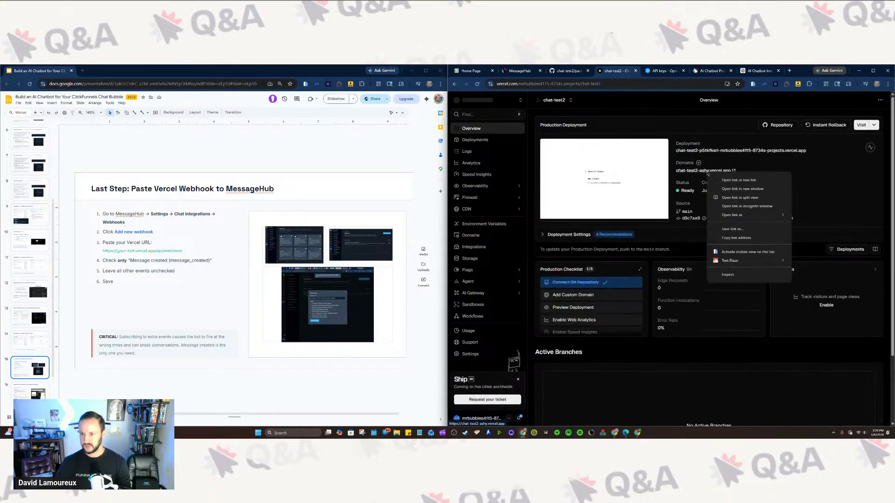
{"action": "left_click", "coordinate": [736, 238]}
{"action": "left_click", "coordinate": [530, 71]}
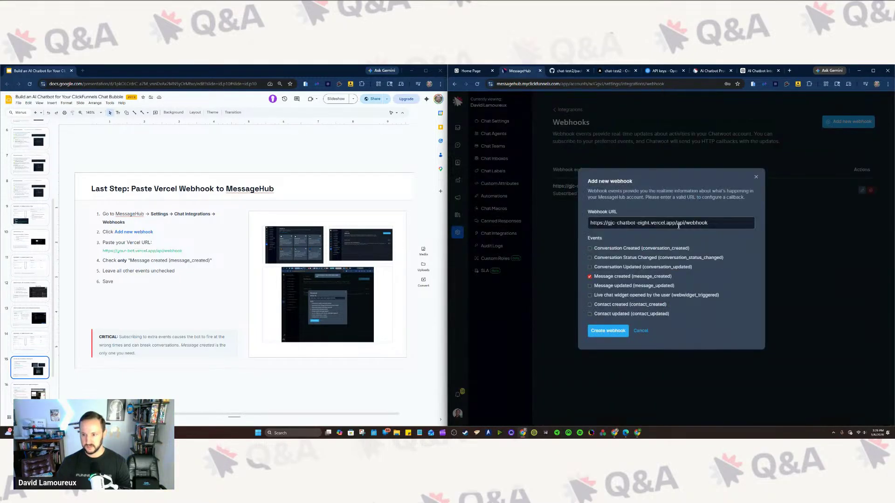
{"action": "left_click_drag", "start_coordinate": [675, 224], "coordinate": [588, 223]}
{"action": "key", "text": "ctrl+v"}
{"action": "key", "text": "BackSpace"}
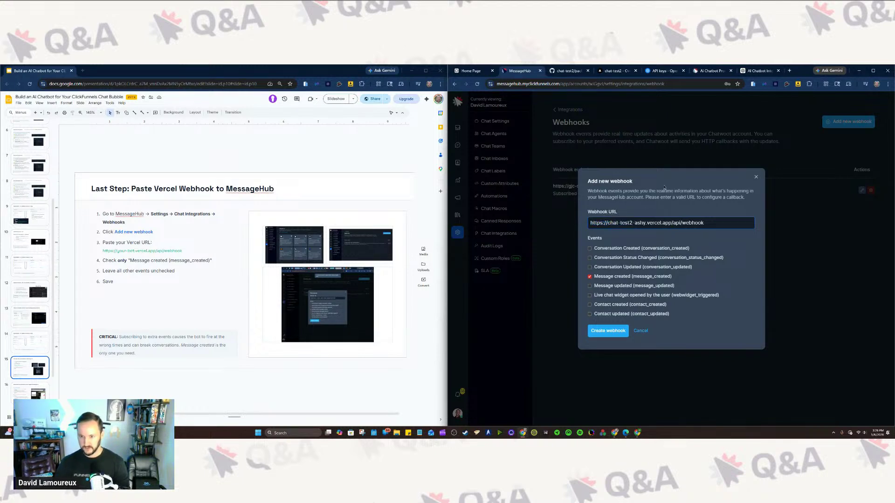
{"action": "left_click", "coordinate": [614, 329]}
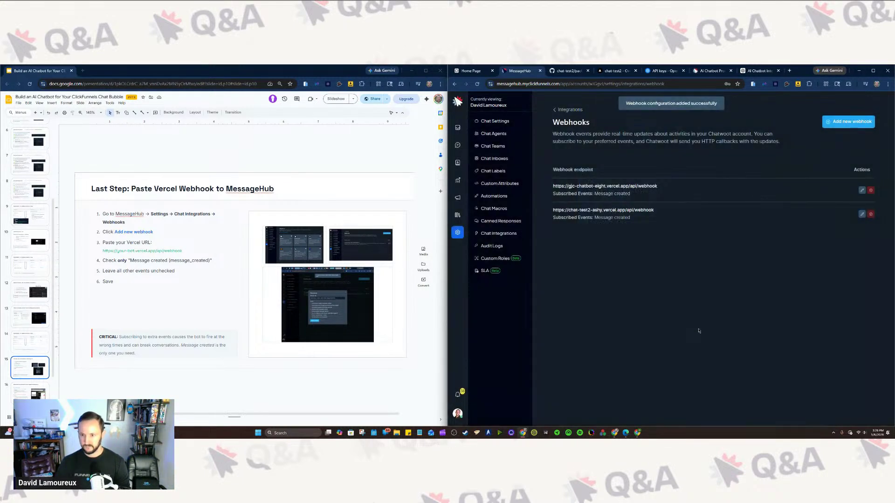
Step: Advance the presentation to the slide "Always Test From a Device That Is Not Logged Into MessageHub"
{"action": "left_click", "coordinate": [315, 151]}
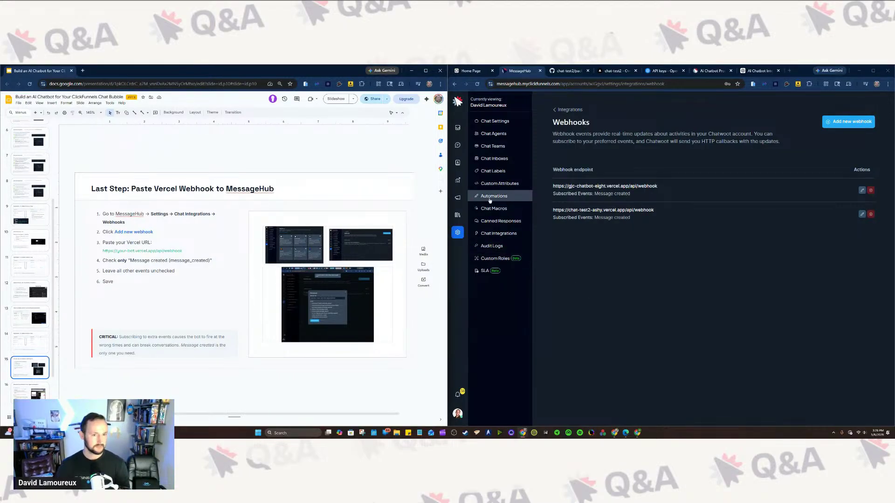
{"action": "key", "text": "Down"}
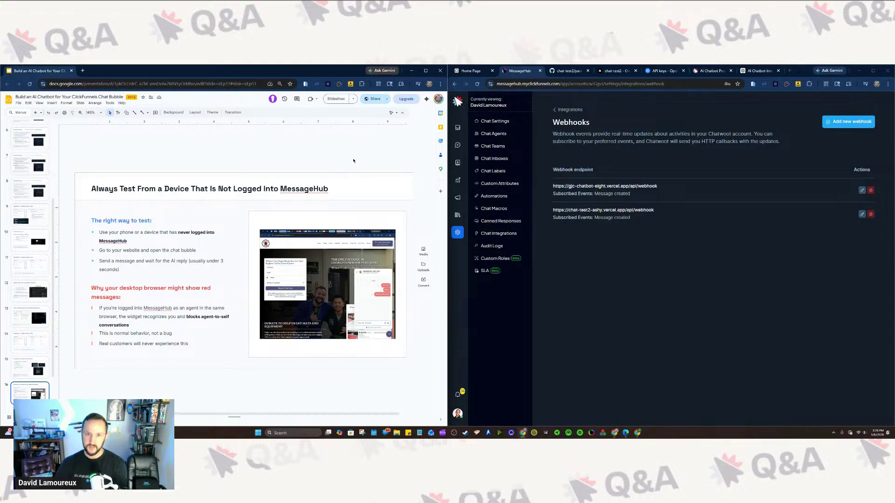
{"action": "left_click", "coordinate": [625, 297]}
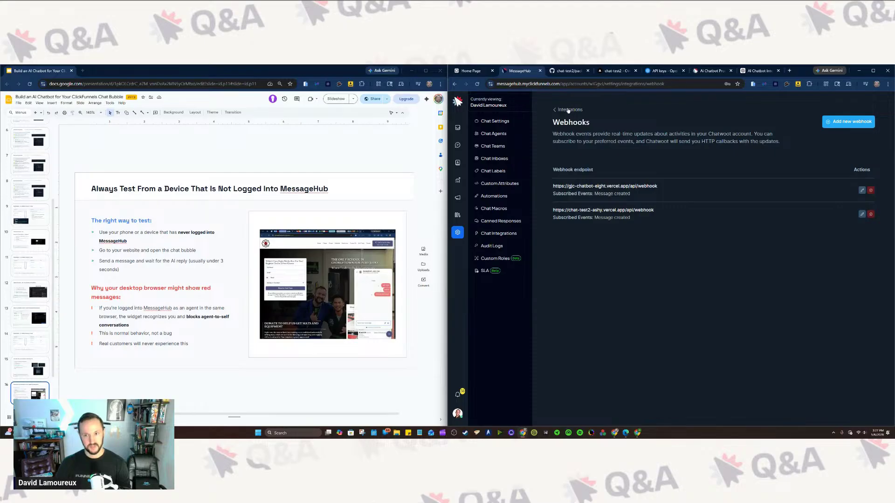
Step: Enlarge the website screenshot on the slide to examine its chat messages, and undo the resize
{"action": "left_click", "coordinate": [373, 323]}
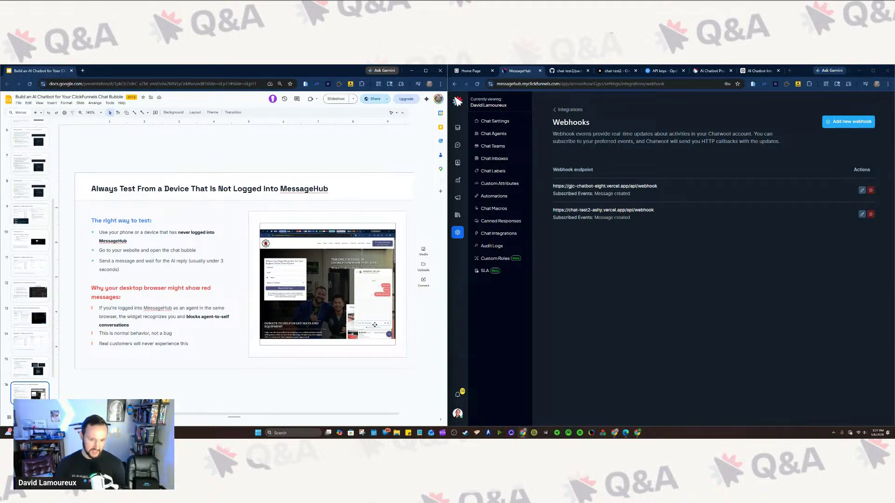
{"action": "left_click", "coordinate": [302, 252]}
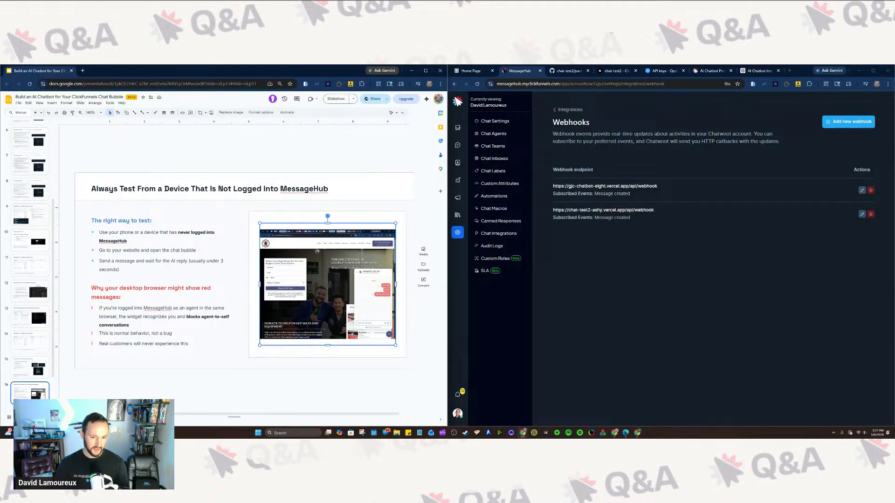
{"action": "left_click_drag", "start_coordinate": [269, 223], "coordinate": [141, 125]}
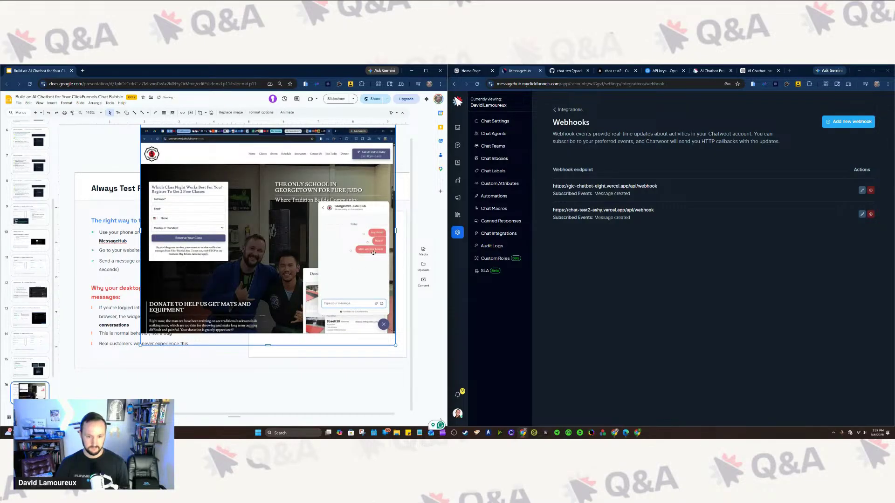
{"action": "key", "text": "ctrl+z"}
{"action": "key", "text": "Escape"}
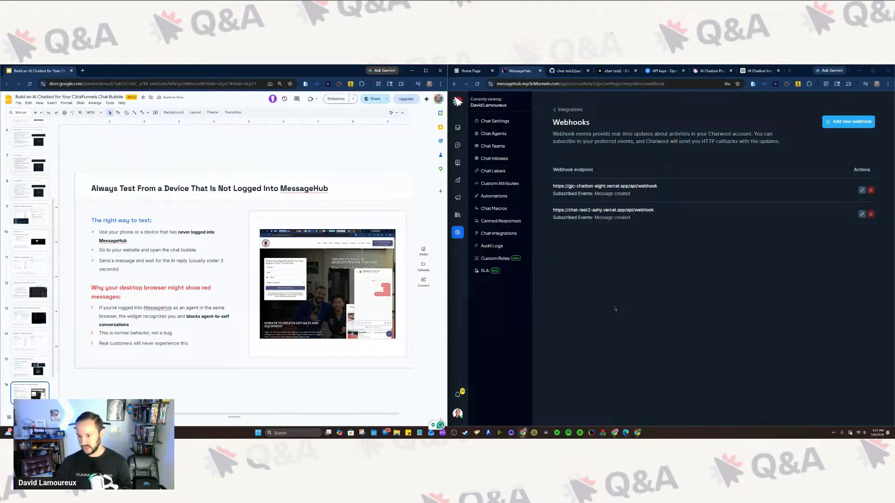
Step: Advance the presentation to the slide "These Are the Most Common Problems — All Easily Fixed"
{"action": "left_click", "coordinate": [653, 313]}
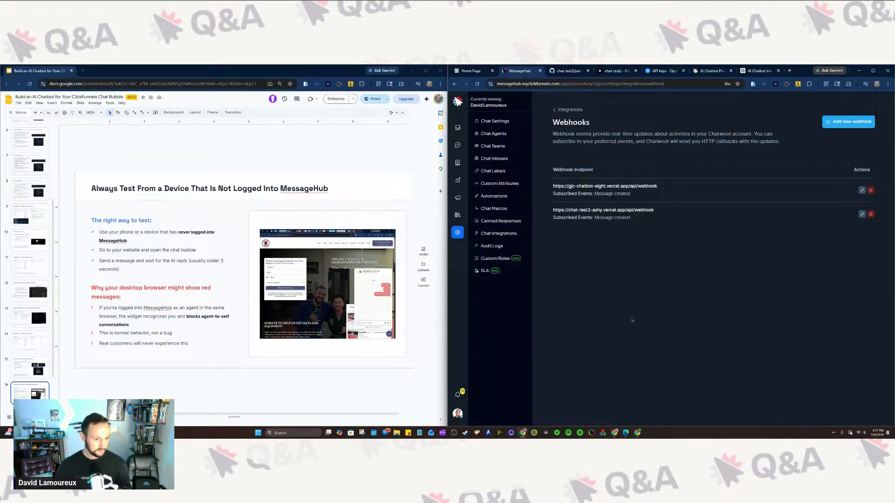
{"action": "left_click", "coordinate": [234, 150]}
{"action": "key", "text": "Down"}
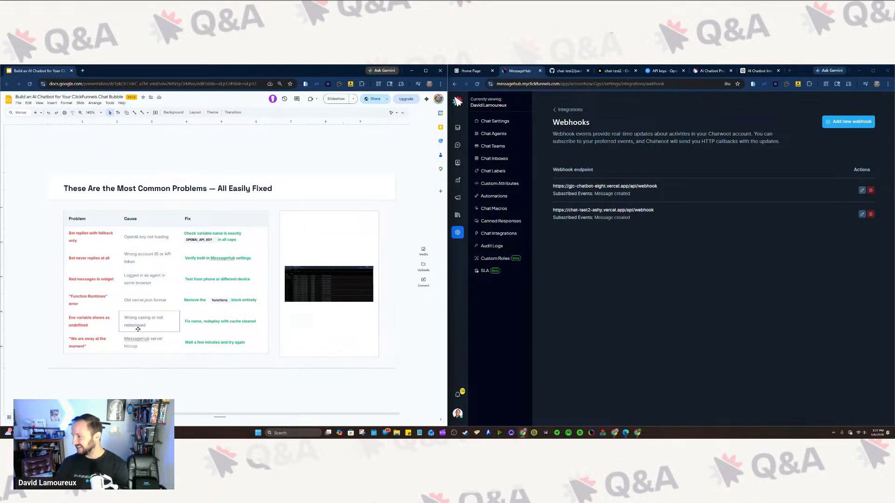
{"action": "left_click", "coordinate": [627, 327]}
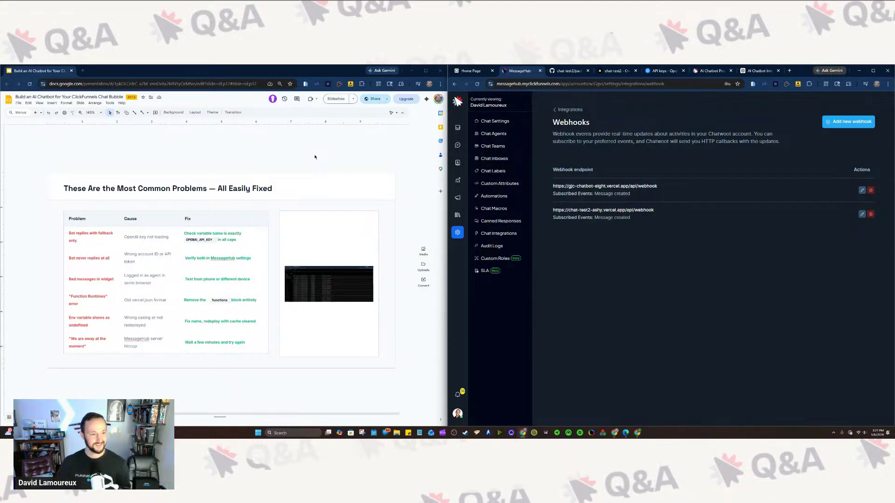
{"action": "left_click", "coordinate": [314, 156]}
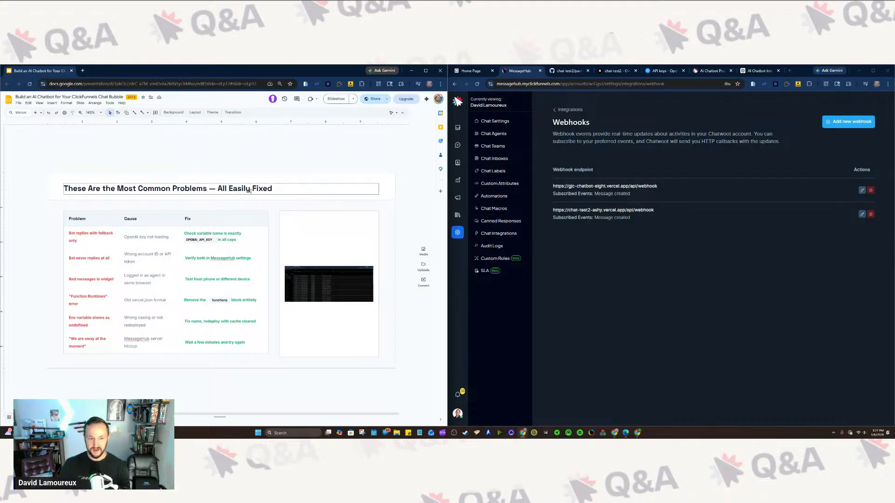
Step: Append "with ai" to the end of the common problems slide's title
{"action": "left_click", "coordinate": [276, 187]}
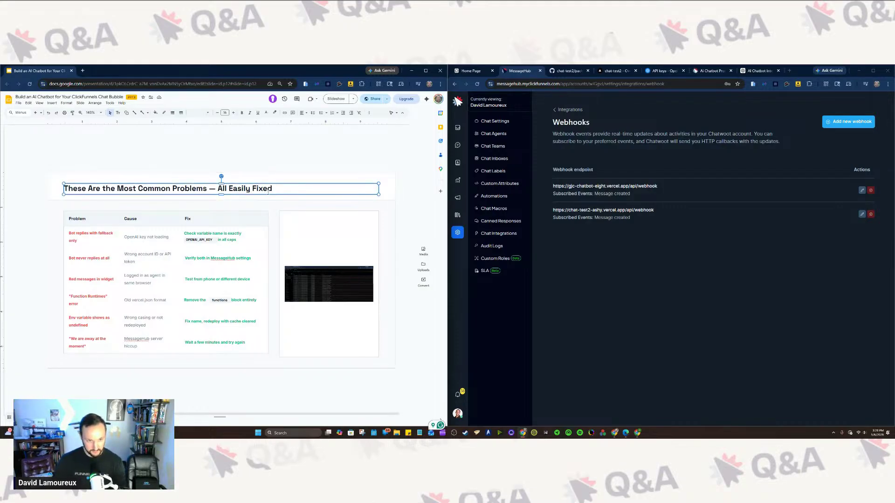
{"action": "left_click", "coordinate": [273, 187]}
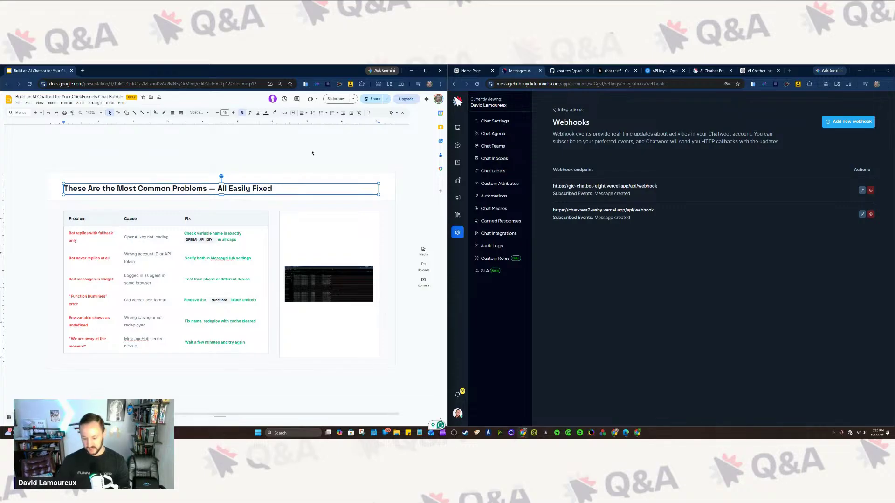
{"action": "type", "text": "with "}
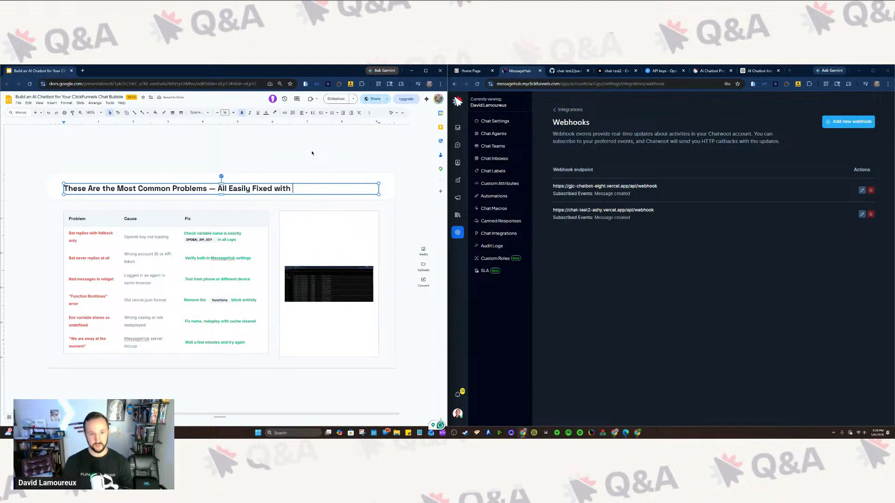
{"action": "type", "text": "ai"}
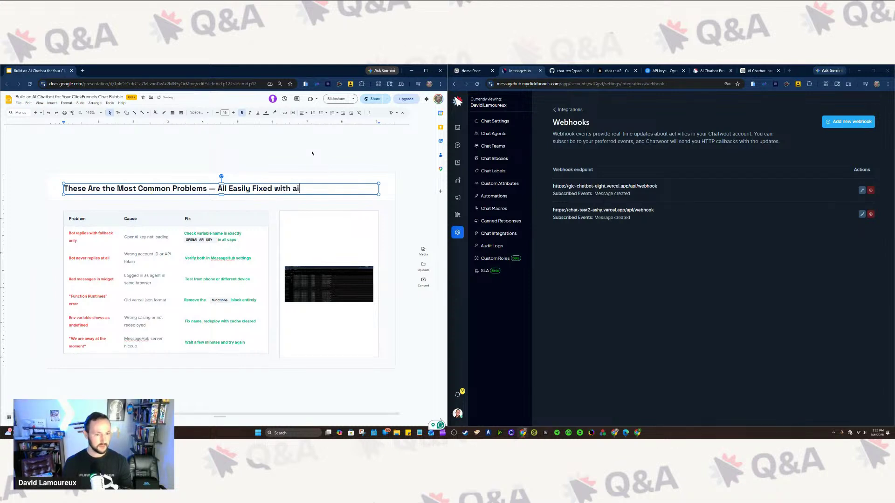
Step: Deselect the slide title and advance the presentation to the slide "A Production-Ready AI Chatbot Running 24/7 for almost Free!"
{"action": "left_click", "coordinate": [312, 152]}
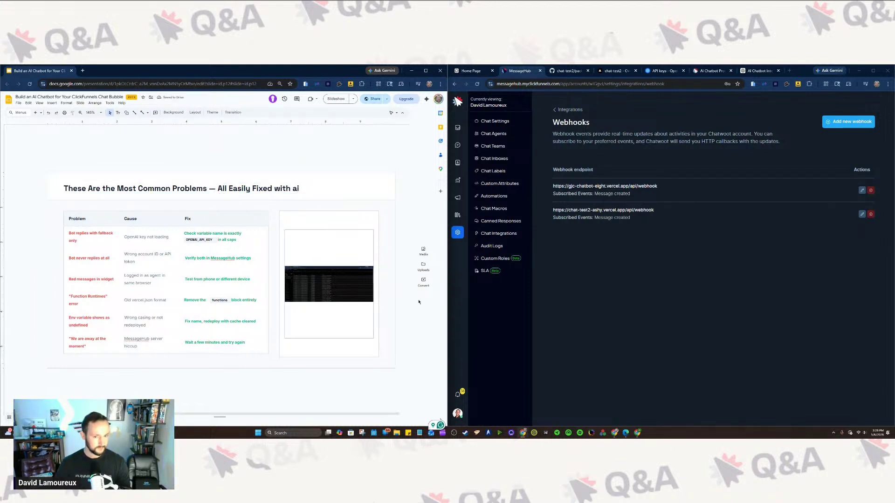
{"action": "key", "text": "Page_Down"}
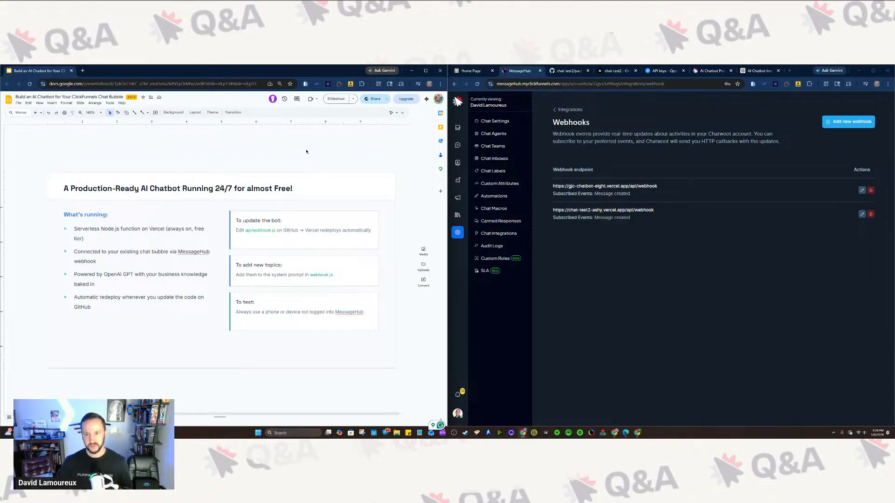
Step: Switch to the GitHub chat-test2 repository and open api/webhook.js to view its environment variables and persona configuration
{"action": "left_click", "coordinate": [588, 313]}
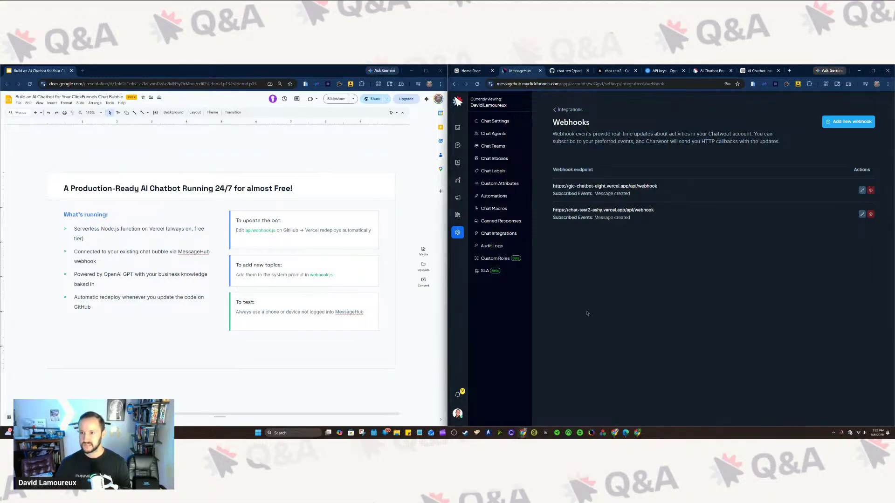
{"action": "left_click", "coordinate": [566, 70]}
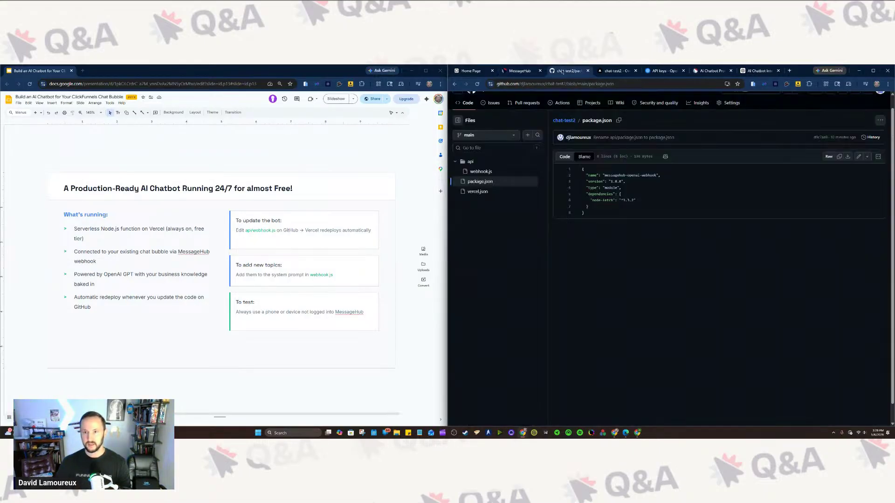
{"action": "left_click", "coordinate": [497, 172]}
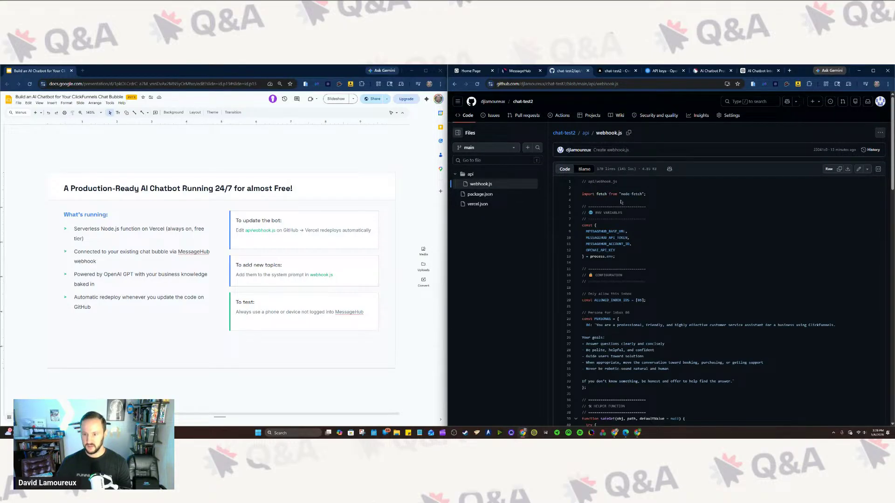
{"action": "scroll", "coordinate": [650, 270], "scroll_direction": "down", "scroll_amount": 1}
{"action": "scroll", "coordinate": [679, 254], "scroll_direction": "down", "scroll_amount": 2}
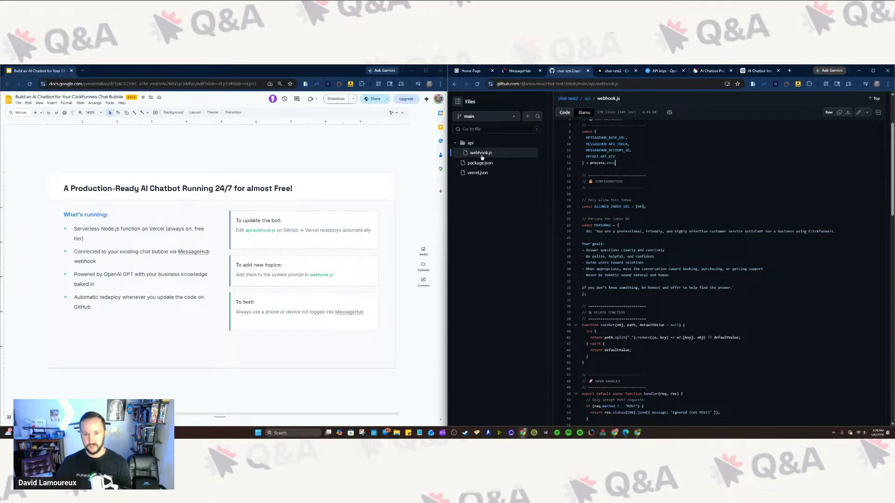
{"action": "left_click", "coordinate": [498, 159]}
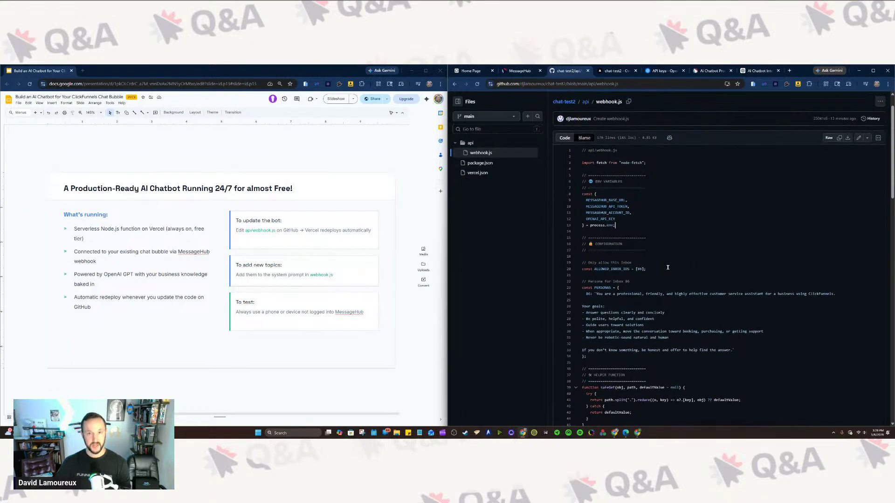
{"action": "scroll", "coordinate": [661, 267], "scroll_direction": "up", "scroll_amount": 2}
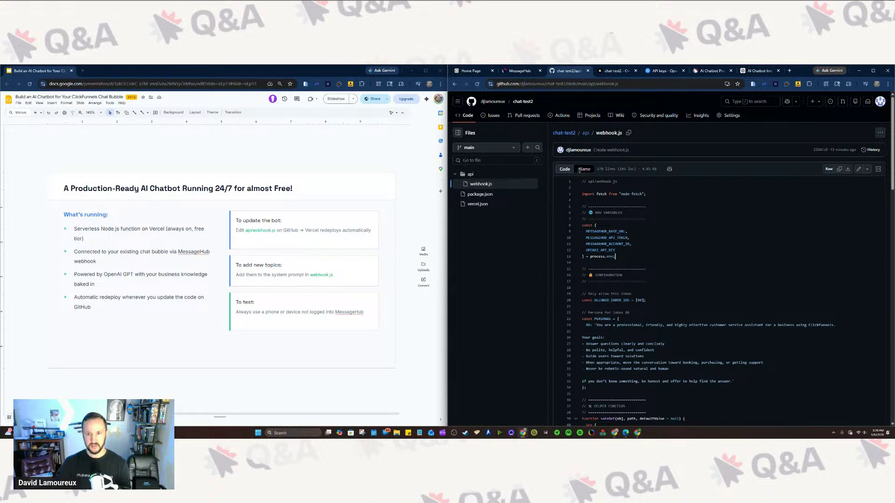
Step: Open webhook.js for editing, review the code from the persona instructions to the error handling, and cancel without committing changes
{"action": "left_click", "coordinate": [858, 169]}
{"action": "scroll", "coordinate": [749, 232], "scroll_direction": "down", "scroll_amount": 3}
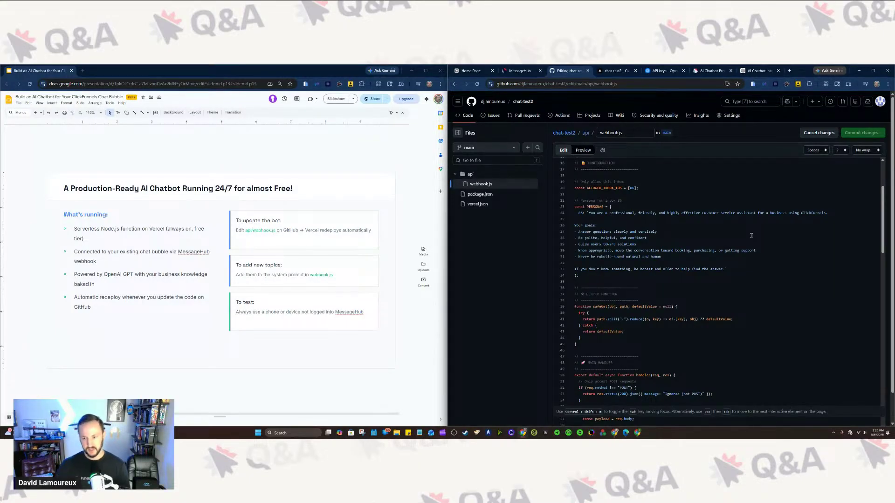
{"action": "scroll", "coordinate": [752, 235], "scroll_direction": "down", "scroll_amount": 3}
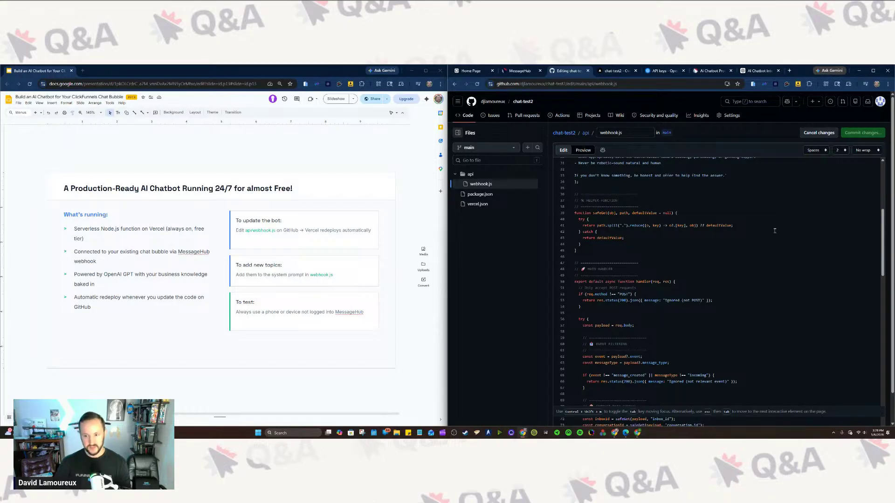
{"action": "scroll", "coordinate": [728, 251], "scroll_direction": "down", "scroll_amount": 12}
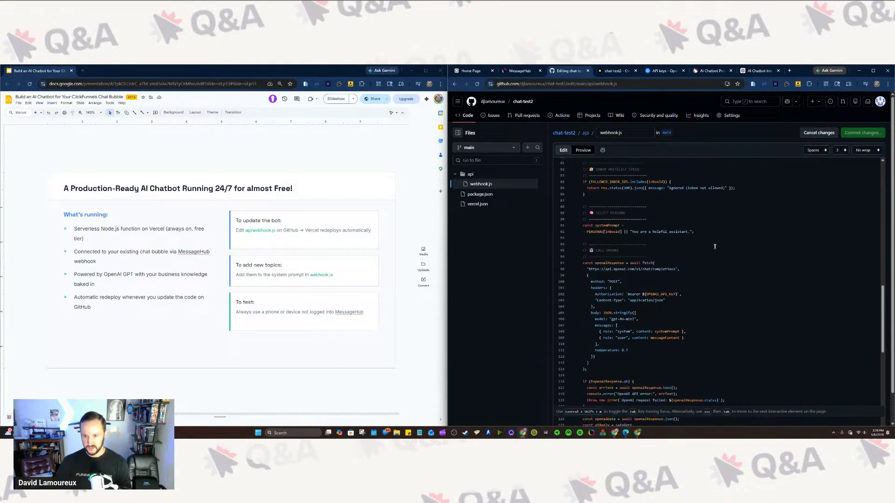
{"action": "scroll", "coordinate": [712, 250], "scroll_direction": "down", "scroll_amount": 8}
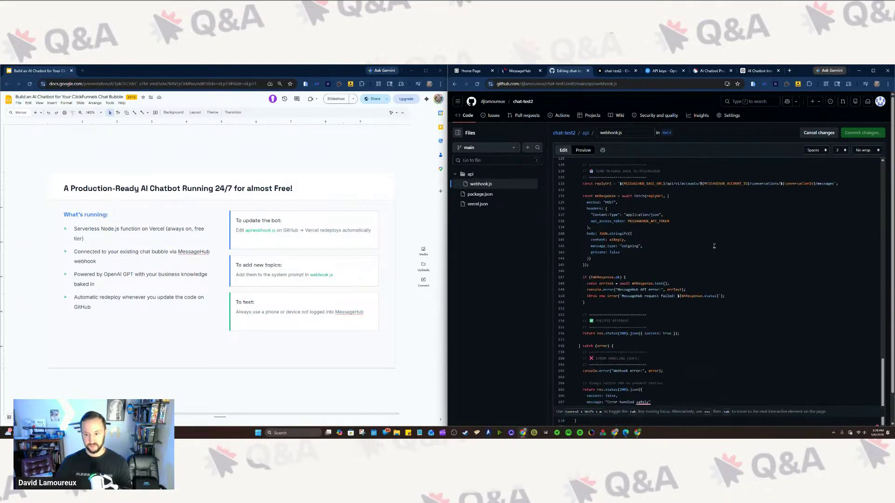
{"action": "scroll", "coordinate": [727, 291], "scroll_direction": "up", "scroll_amount": 13}
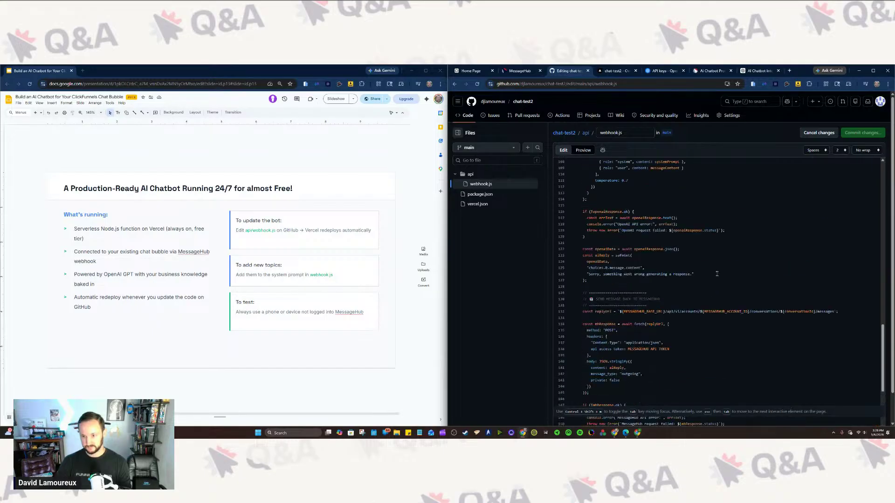
{"action": "scroll", "coordinate": [745, 299], "scroll_direction": "up", "scroll_amount": 11}
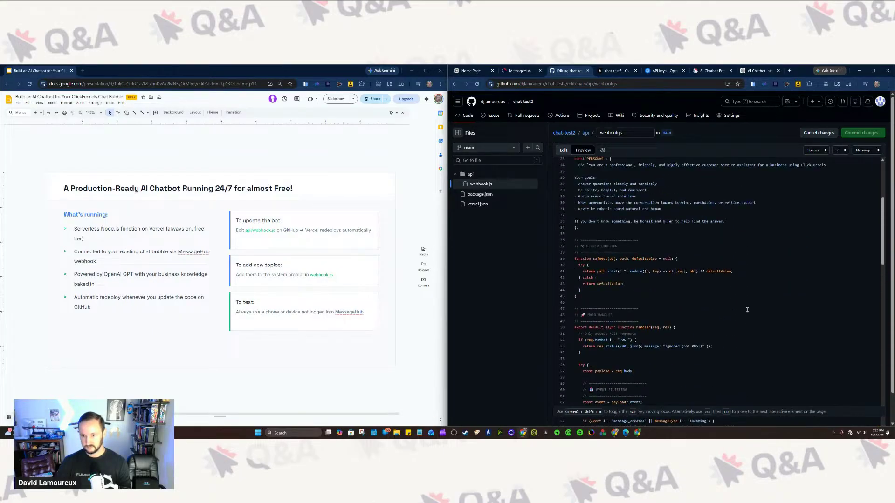
{"action": "left_click_drag", "start_coordinate": [576, 277], "coordinate": [671, 305]}
{"action": "left_click", "coordinate": [672, 307]}
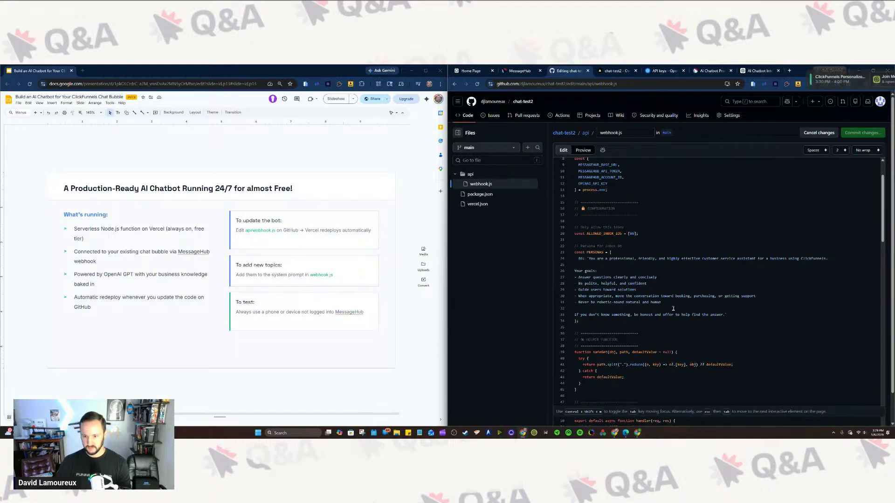
{"action": "scroll", "coordinate": [768, 284], "scroll_direction": "up", "scroll_amount": 2}
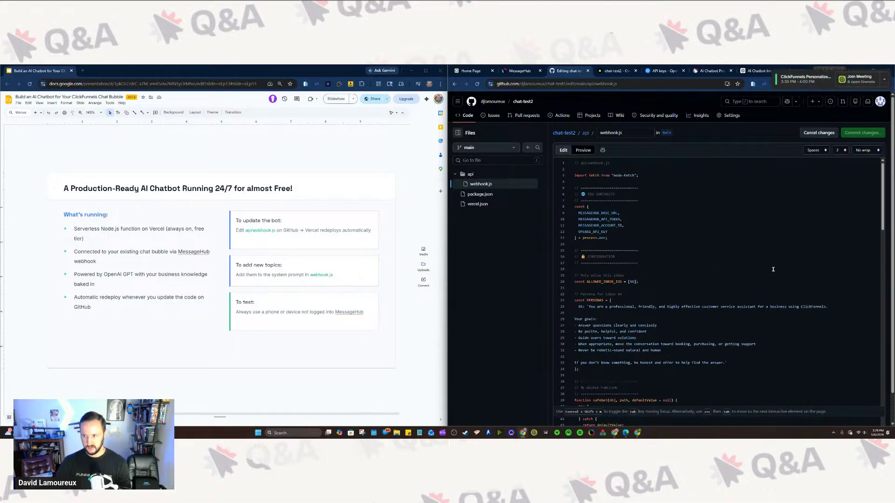
{"action": "left_click", "coordinate": [812, 132]}
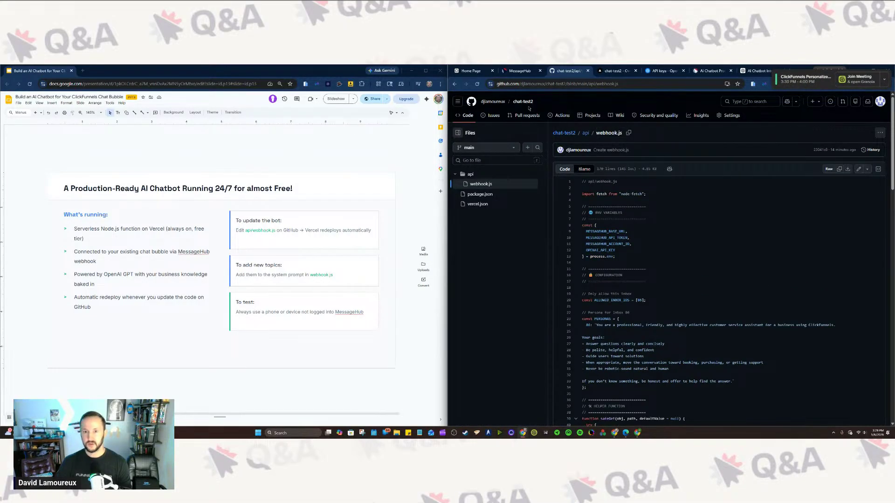
Step: Open webhook.js in the api folder of the account's gjc-chatbot repository
{"action": "left_click", "coordinate": [488, 102]}
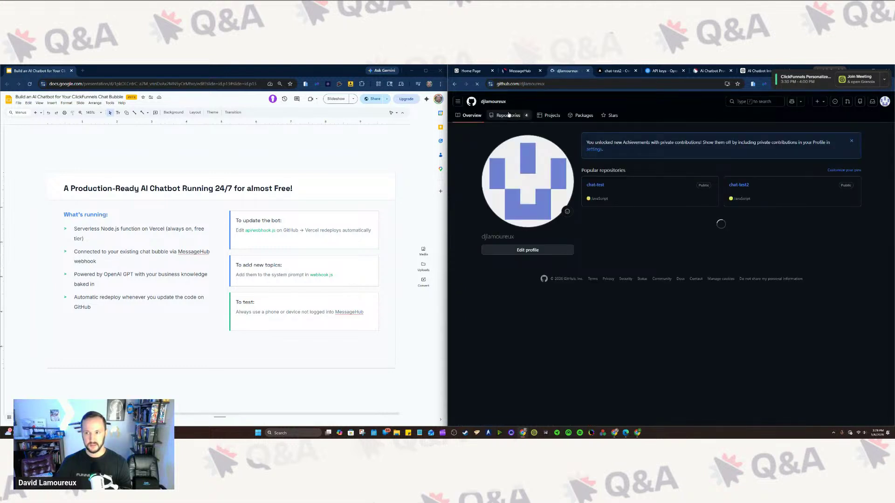
{"action": "left_click", "coordinate": [508, 115]}
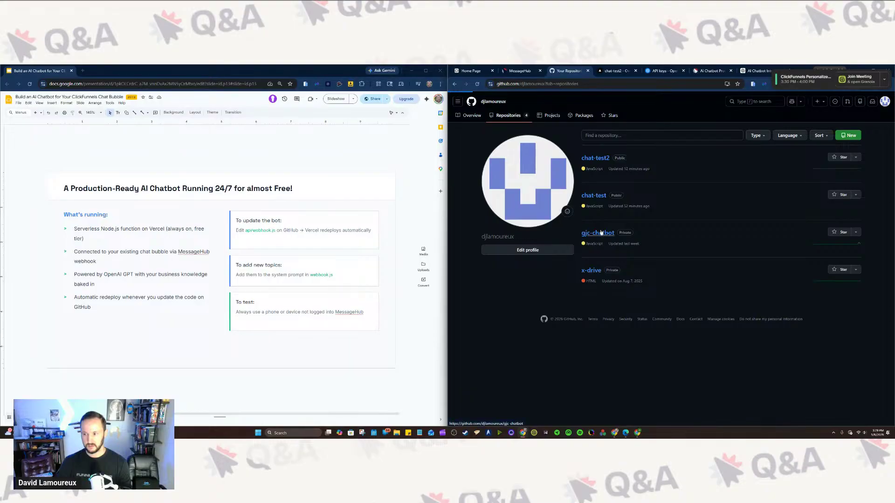
{"action": "left_click", "coordinate": [601, 233]}
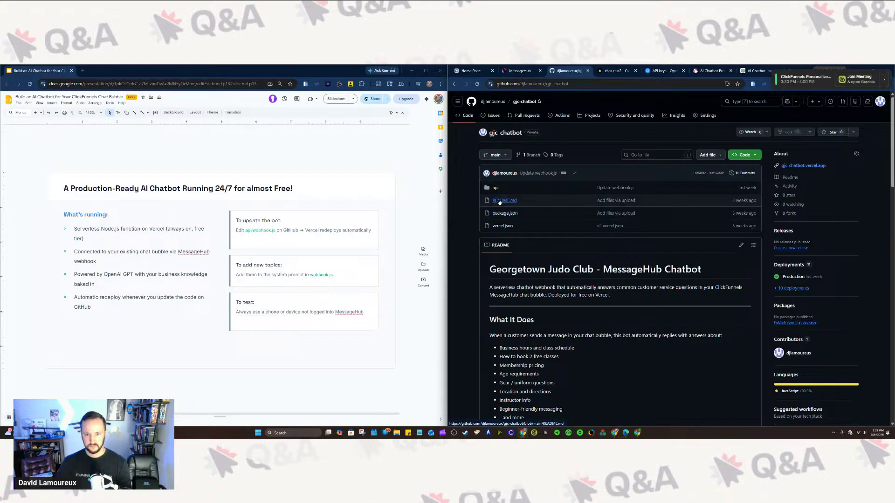
{"action": "left_click", "coordinate": [495, 188]}
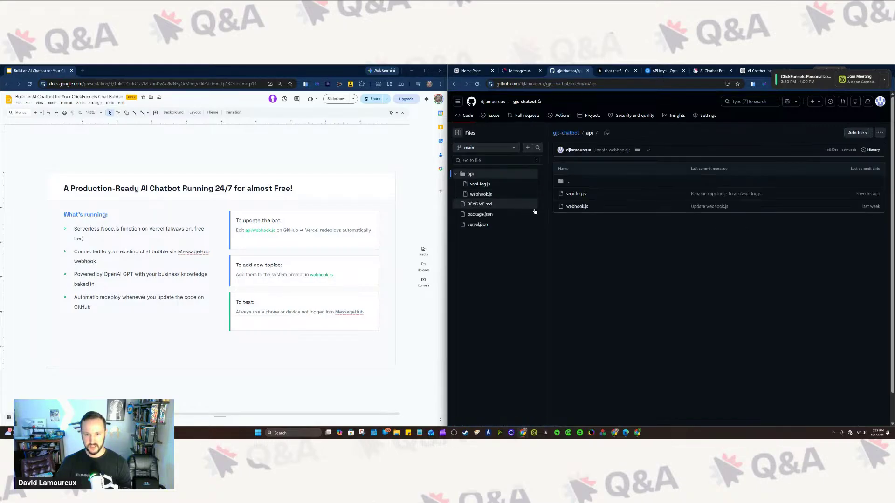
{"action": "left_click", "coordinate": [482, 194]}
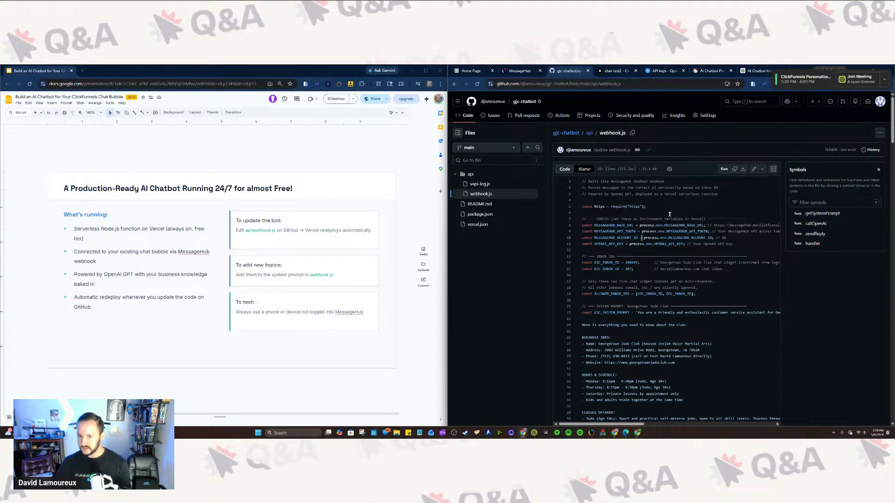
Step: Examine the inbox settings and the business info, schedule and classes in the Georgetown Judo Club system prompt
{"action": "key", "text": "Down"}
{"action": "key", "text": "Down"}
{"action": "key", "text": "Down"}
{"action": "key", "text": "Down"}
{"action": "key", "text": "Down"}
{"action": "key", "text": "Down"}
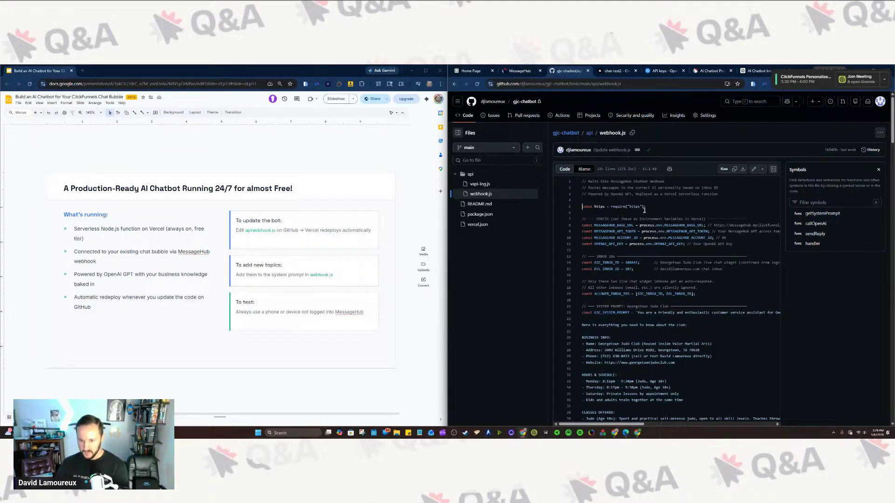
{"action": "scroll", "coordinate": [648, 219], "scroll_direction": "down", "scroll_amount": 5}
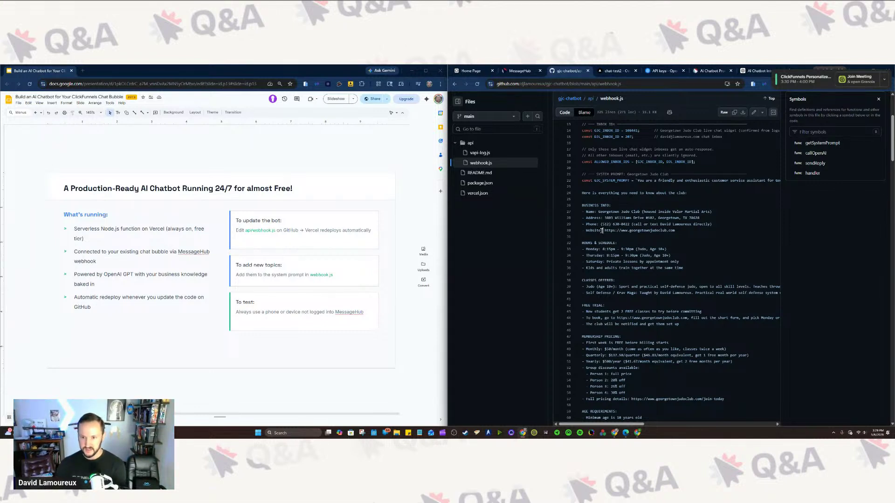
{"action": "left_click_drag", "start_coordinate": [582, 205], "coordinate": [676, 233]}
{"action": "left_click", "coordinate": [580, 206]}
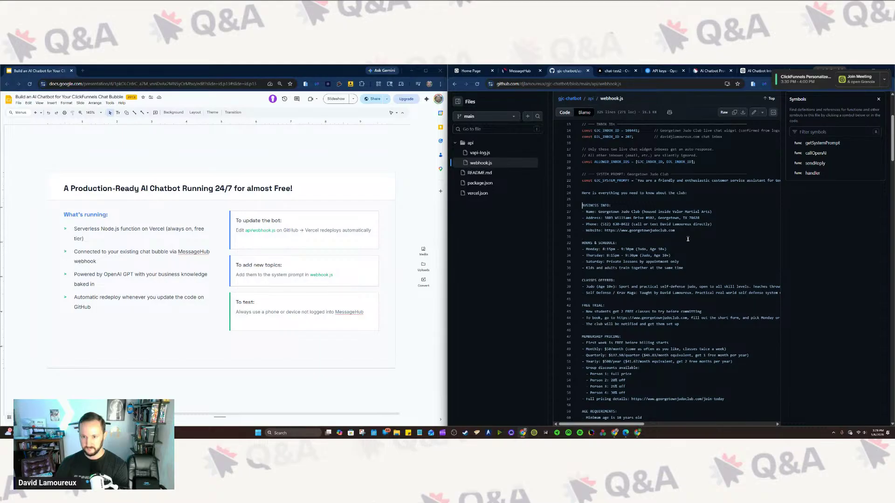
{"action": "key", "text": "Down"}
{"action": "key", "text": "Down"}
{"action": "key", "text": "Down"}
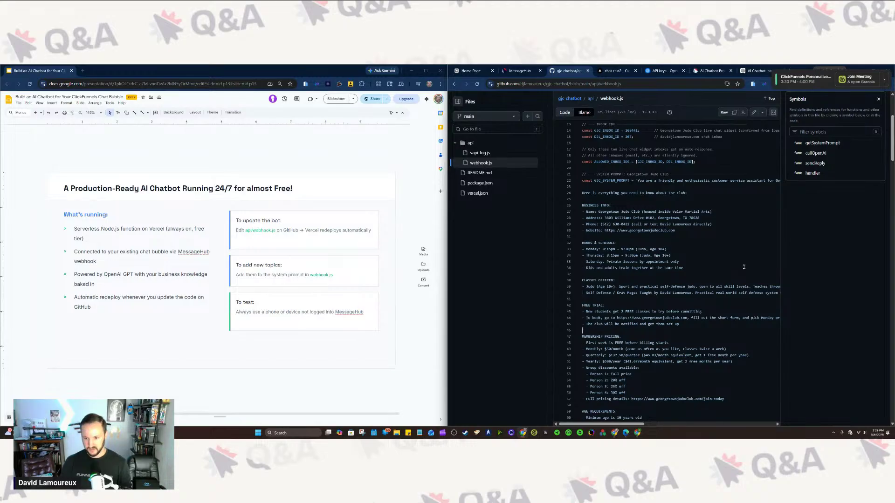
Step: Read the rest of the Georgetown Judo Club system prompt, from membership pricing to the important rules
{"action": "scroll", "coordinate": [743, 267], "scroll_direction": "down", "scroll_amount": 5}
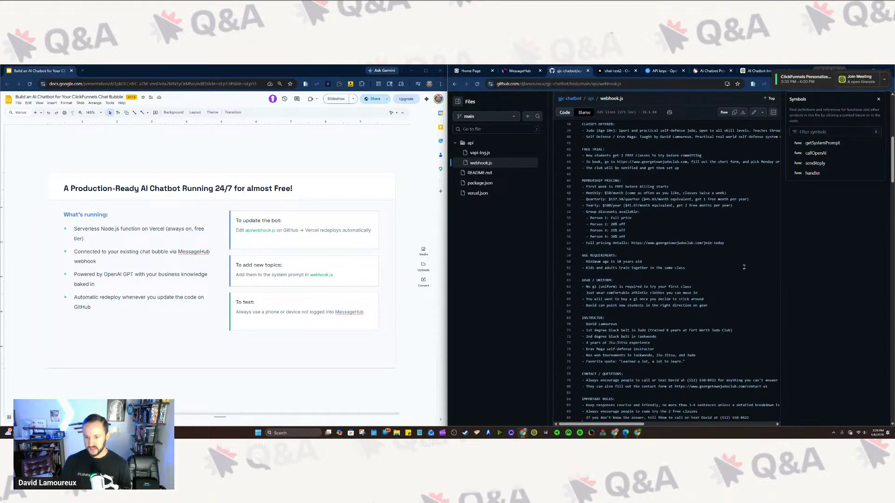
{"action": "key", "text": "Down"}
{"action": "key", "text": "Down"}
{"action": "key", "text": "Down"}
{"action": "key", "text": "Down"}
{"action": "key", "text": "Down"}
{"action": "key", "text": "Down"}
{"action": "key", "text": "Down"}
{"action": "key", "text": "Down"}
{"action": "key", "text": "Down"}
{"action": "key", "text": "Down"}
{"action": "key", "text": "Down"}
{"action": "key", "text": "Down"}
{"action": "key", "text": "Down"}
{"action": "key", "text": "Down"}
{"action": "key", "text": "Down"}
{"action": "key", "text": "Down"}
{"action": "key", "text": "Down"}
{"action": "key", "text": "Down"}
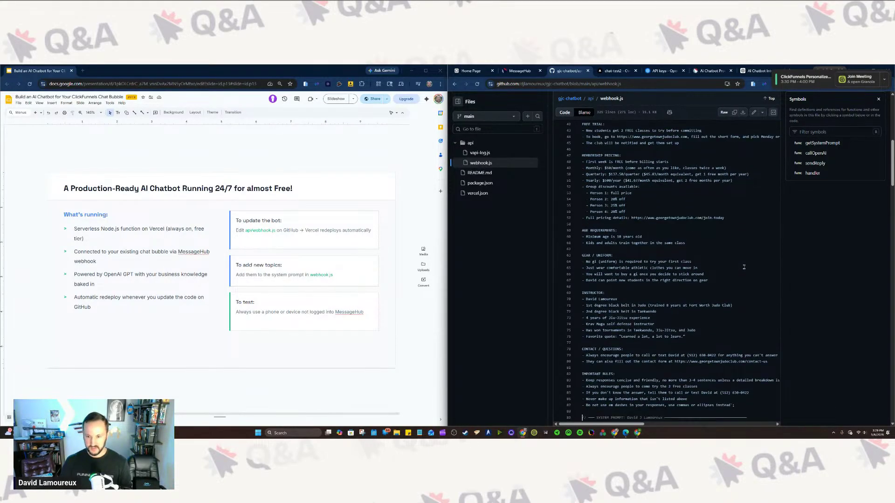
Step: Go to the second system prompt below the Georgetown Judo Club one and highlight its heading comment
{"action": "key", "text": "Down"}
{"action": "key", "text": "Down"}
{"action": "key", "text": "Down"}
{"action": "key", "text": "Down"}
{"action": "key", "text": "Down"}
{"action": "key", "text": "Down"}
{"action": "key", "text": "Down"}
{"action": "key", "text": "Down"}
{"action": "key", "text": "Down"}
{"action": "key", "text": "Down"}
{"action": "key", "text": "Down"}
{"action": "key", "text": "Down"}
{"action": "key", "text": "Down"}
{"action": "key", "text": "Down"}
{"action": "key", "text": "Down"}
{"action": "key", "text": "Down"}
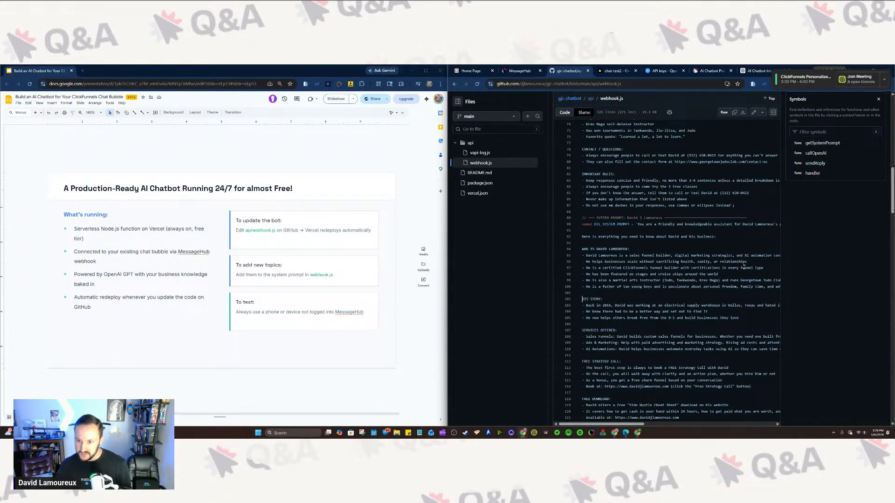
{"action": "key", "text": "Down"}
{"action": "key", "text": "shift+Right"}
{"action": "key", "text": "shift+Right"}
{"action": "key", "text": "shift+Right"}
{"action": "key", "text": "shift+Right"}
{"action": "key", "text": "shift+Right"}
{"action": "key", "text": "shift+Right"}
{"action": "key", "text": "shift+Right"}
{"action": "key", "text": "shift+Right"}
{"action": "key", "text": "shift+Right"}
{"action": "key", "text": "shift+Right"}
{"action": "key", "text": "shift+Right"}
{"action": "key", "text": "shift+Right"}
{"action": "key", "text": "shift+Right"}
{"action": "key", "text": "shift+Right"}
{"action": "key", "text": "shift+Right"}
{"action": "key", "text": "shift+Right"}
{"action": "key", "text": "shift+Right"}
{"action": "key", "text": "shift+Right"}
{"action": "key", "text": "shift+Right"}
{"action": "key", "text": "shift+Right"}
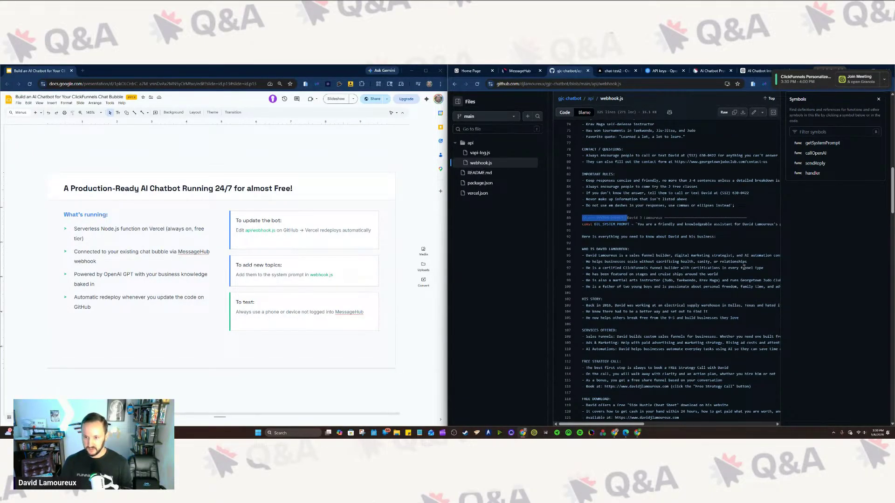
{"action": "key", "text": "shift+Right"}
{"action": "key", "text": "shift+Right"}
{"action": "key", "text": "shift+Right"}
{"action": "key", "text": "shift+Right"}
{"action": "key", "text": "shift+Right"}
{"action": "key", "text": "shift+Right"}
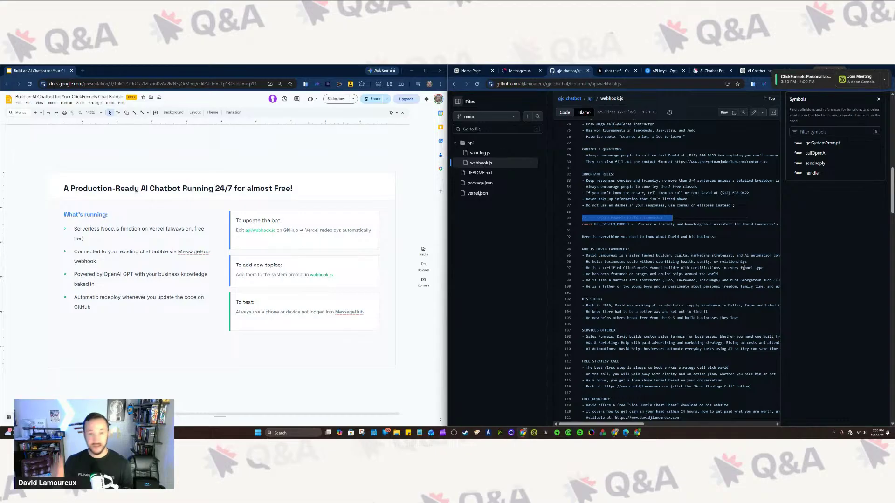
{"action": "key", "text": "Down"}
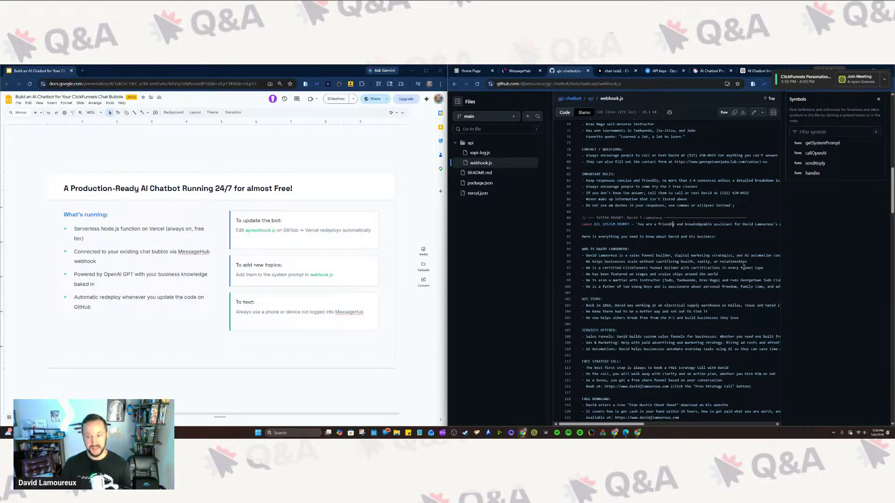
Step: Examine the second system prompt in webhook.js, highlighting its text from the heading comment through the important rules and the functions below
{"action": "left_click_drag", "start_coordinate": [744, 218], "coordinate": [741, 267]}
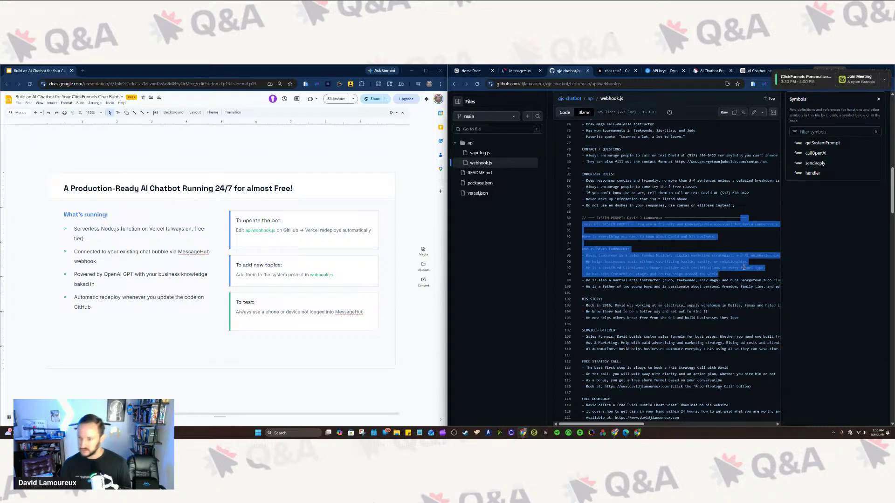
{"action": "key", "text": "shift+Down"}
{"action": "key", "text": "shift+Down"}
{"action": "key", "text": "shift+Down"}
{"action": "key", "text": "shift+Down"}
{"action": "key", "text": "shift+Down"}
{"action": "key", "text": "shift+Down"}
{"action": "key", "text": "shift+Down"}
{"action": "key", "text": "shift+Down"}
{"action": "key", "text": "shift+Down"}
{"action": "key", "text": "shift+Down"}
{"action": "key", "text": "shift+Down"}
{"action": "key", "text": "shift+Down"}
{"action": "key", "text": "shift+Down"}
{"action": "key", "text": "shift+Down"}
{"action": "key", "text": "shift+Down"}
{"action": "key", "text": "shift+Down"}
{"action": "key", "text": "shift+Down"}
{"action": "key", "text": "shift+Down"}
{"action": "key", "text": "shift+Down"}
{"action": "key", "text": "shift+Down"}
{"action": "key", "text": "shift+Down"}
{"action": "key", "text": "shift+Down"}
{"action": "key", "text": "shift+Down"}
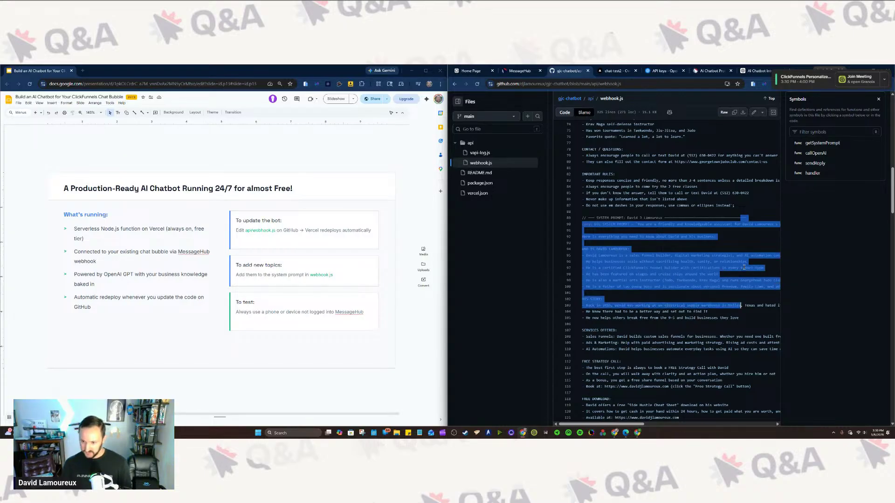
{"action": "key", "text": "shift+Down"}
{"action": "key", "text": "shift+Down"}
{"action": "key", "text": "shift+Down"}
{"action": "key", "text": "shift+Down"}
{"action": "key", "text": "shift+Down"}
{"action": "key", "text": "shift+Down"}
{"action": "key", "text": "shift+Down"}
{"action": "key", "text": "shift+Down"}
{"action": "key", "text": "shift+Down"}
{"action": "key", "text": "shift+Down"}
{"action": "key", "text": "shift+Down"}
{"action": "key", "text": "shift+Down"}
{"action": "key", "text": "shift+Down"}
{"action": "key", "text": "shift+Down"}
{"action": "key", "text": "shift+Down"}
{"action": "key", "text": "shift+Down"}
{"action": "key", "text": "shift+Down"}
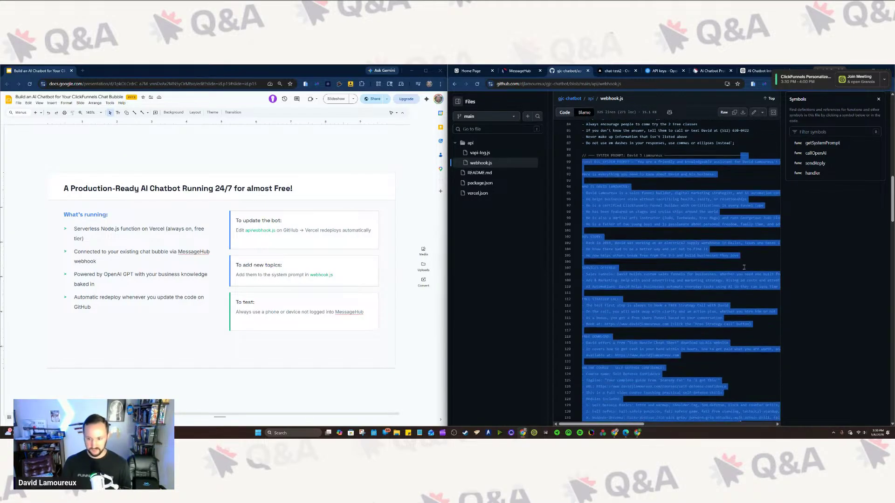
{"action": "key", "text": "shift+Down"}
{"action": "key", "text": "shift+Down"}
{"action": "key", "text": "shift+Down"}
{"action": "key", "text": "shift+Down"}
{"action": "key", "text": "shift+Down"}
{"action": "key", "text": "shift+Down"}
{"action": "key", "text": "shift+Down"}
{"action": "key", "text": "shift+Down"}
{"action": "key", "text": "shift+Down"}
{"action": "key", "text": "shift+Down"}
{"action": "key", "text": "shift+Down"}
{"action": "key", "text": "shift+Down"}
{"action": "key", "text": "shift+Down"}
{"action": "key", "text": "shift+Down"}
{"action": "key", "text": "shift+Down"}
{"action": "key", "text": "shift+Down"}
{"action": "key", "text": "shift+Down"}
{"action": "key", "text": "shift+Down"}
{"action": "key", "text": "shift+Down"}
{"action": "key", "text": "shift+Down"}
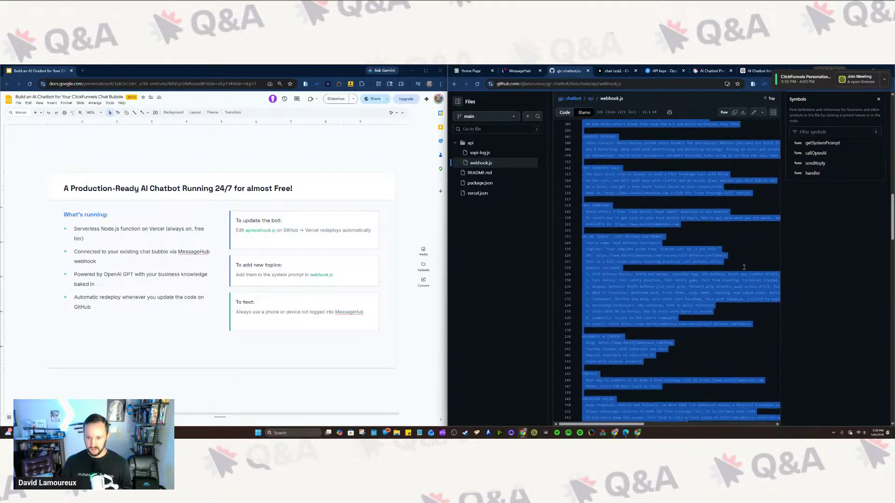
{"action": "key", "text": "shift+Down"}
{"action": "key", "text": "shift+Down"}
{"action": "key", "text": "shift+Down"}
{"action": "key", "text": "shift+Down"}
{"action": "key", "text": "shift+Down"}
{"action": "key", "text": "shift+Down"}
{"action": "key", "text": "shift+Down"}
{"action": "key", "text": "shift+Down"}
{"action": "key", "text": "shift+Down"}
{"action": "key", "text": "shift+Down"}
{"action": "key", "text": "shift+Down"}
{"action": "key", "text": "shift+Down"}
{"action": "key", "text": "shift+Down"}
{"action": "key", "text": "shift+Down"}
{"action": "key", "text": "shift+Down"}
{"action": "key", "text": "shift+Down"}
{"action": "key", "text": "shift+Down"}
{"action": "key", "text": "shift+Down"}
{"action": "key", "text": "shift+Down"}
{"action": "key", "text": "shift+Down"}
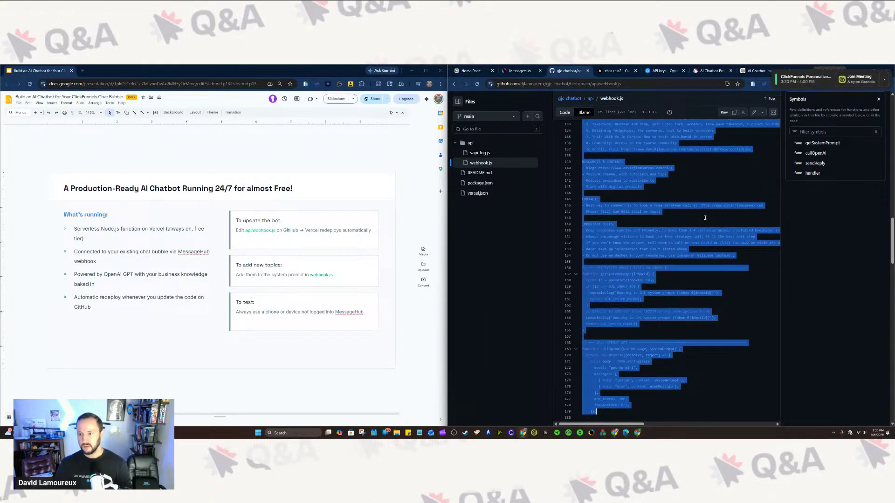
{"action": "left_click", "coordinate": [685, 212]}
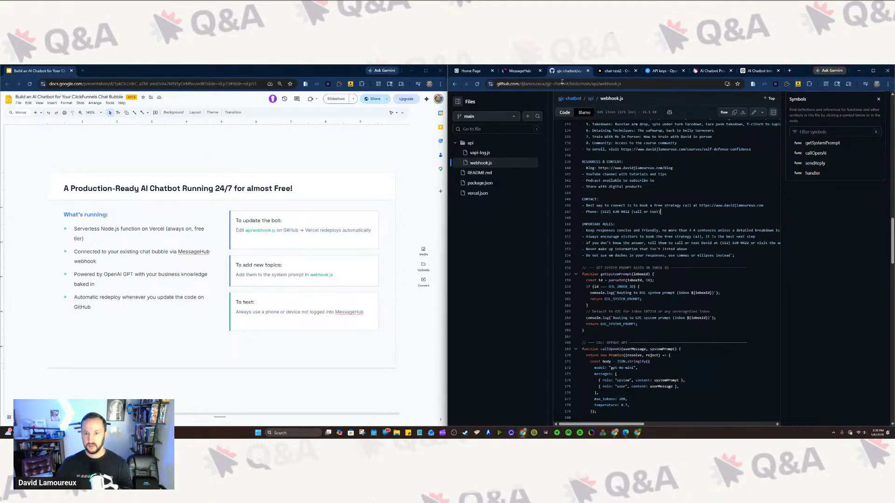
Step: Get the address of the business website's home page, and switch to the end of the AI Chatbot Integration conversation in ChatGPT
{"action": "left_click", "coordinate": [468, 72]}
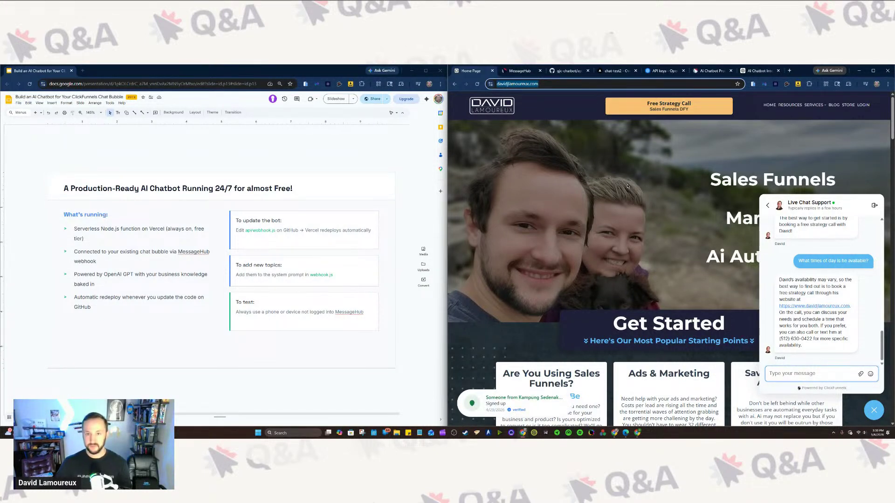
{"action": "left_click", "coordinate": [606, 186]}
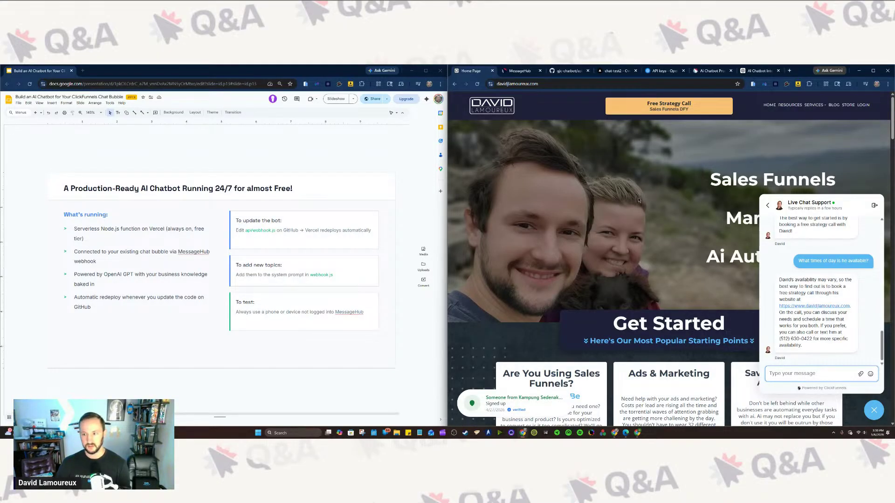
{"action": "left_click", "coordinate": [757, 72]}
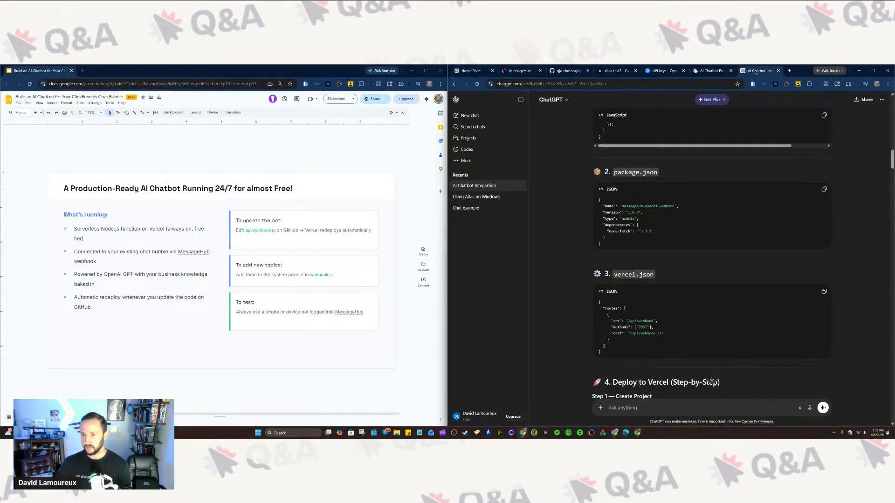
{"action": "scroll", "coordinate": [626, 308], "scroll_direction": "down", "scroll_amount": 20}
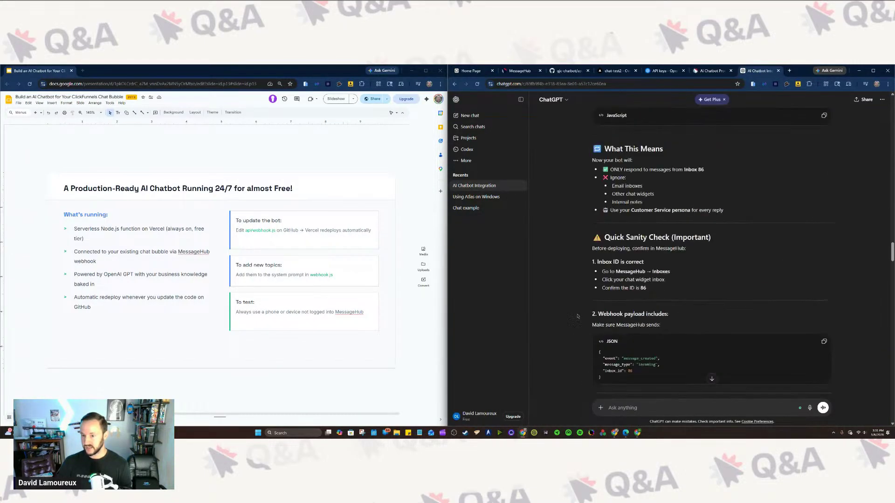
{"action": "scroll", "coordinate": [633, 406], "scroll_direction": "down", "scroll_amount": 10}
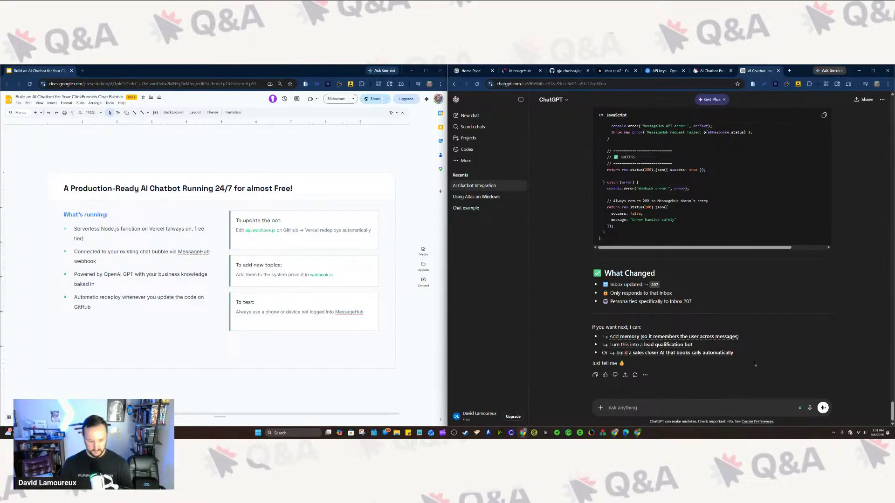
Step: Send the message "here's my website for information to add to the webhook.js:" followed by the business website's URL
{"action": "type", "text": "here's my webiste for"}
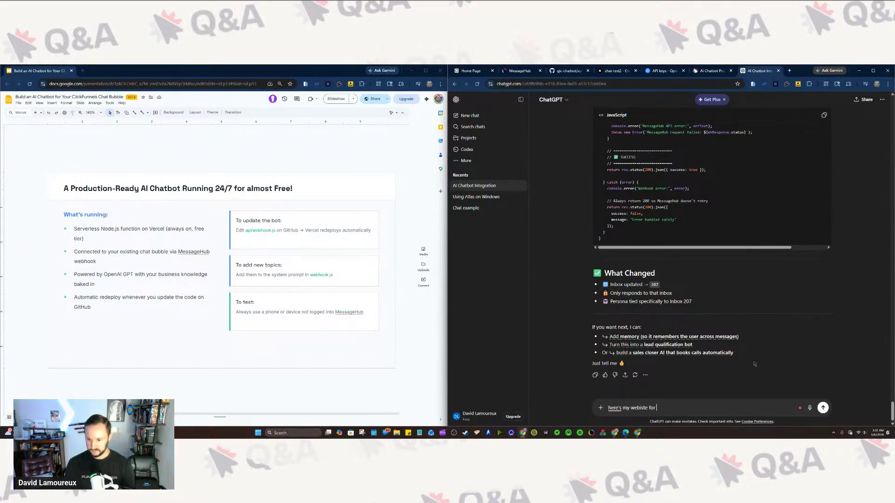
{"action": "key", "text": "Left"}
{"action": "key", "text": "Left"}
{"action": "key", "text": "Left"}
{"action": "key", "text": "Left"}
{"action": "key", "text": "Left"}
{"action": "key", "text": "Left"}
{"action": "key", "text": "Left"}
{"action": "key", "text": "BackSpace"}
{"action": "key", "text": "Right"}
{"action": "type", "text": "ite"}
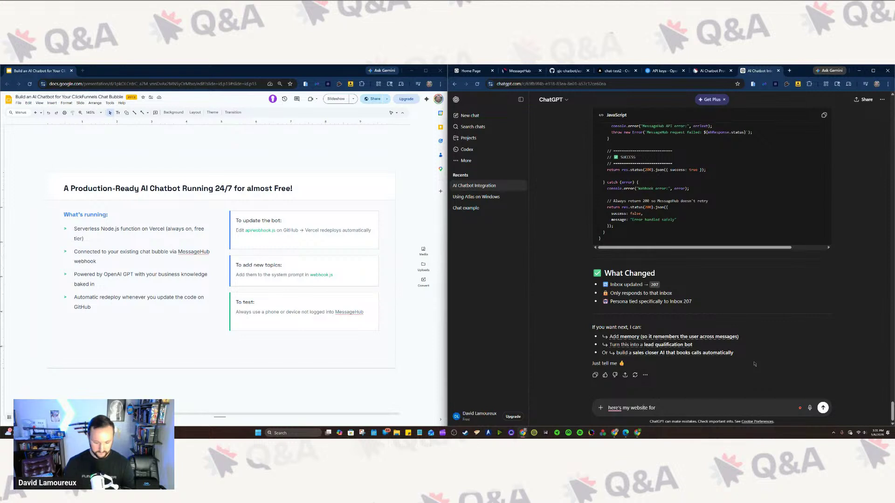
{"action": "type", "text": " for infor"}
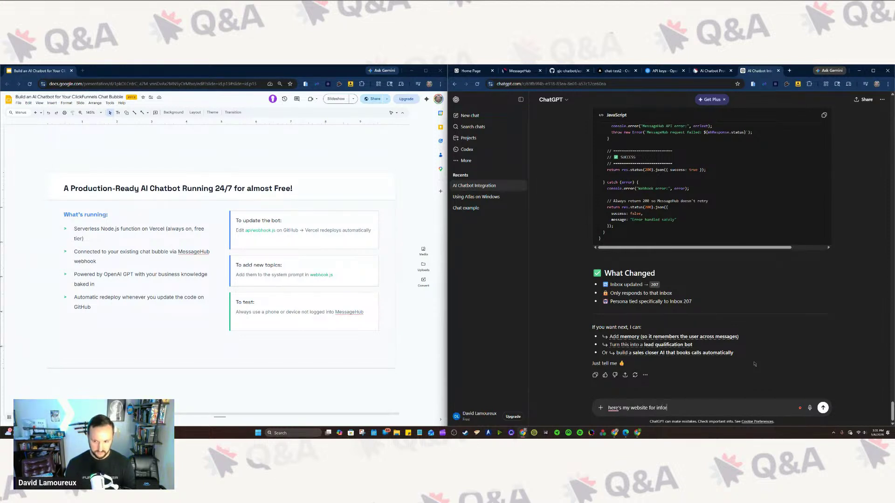
{"action": "type", "text": "mation to add to the web"}
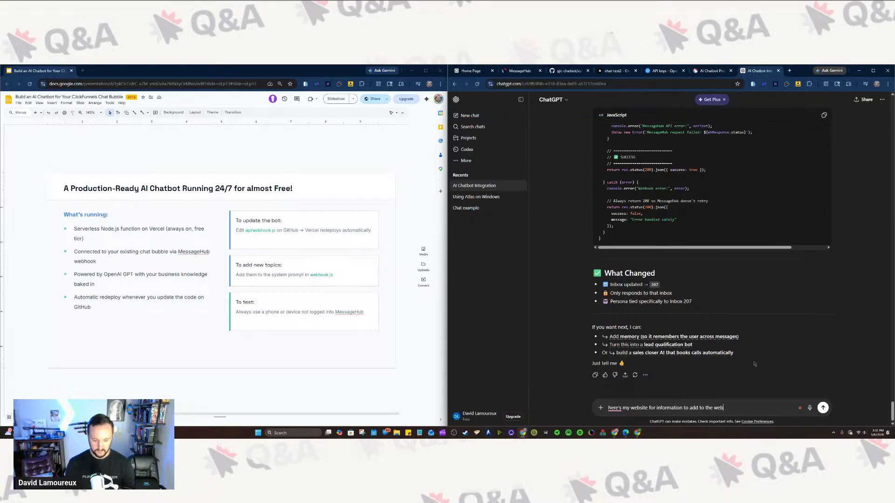
{"action": "type", "text": "hook"}
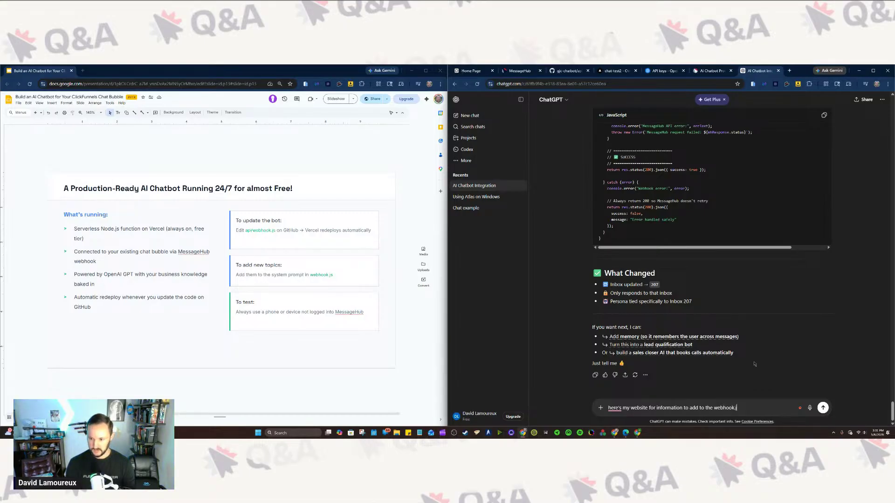
{"action": "type", "text": ".js:"}
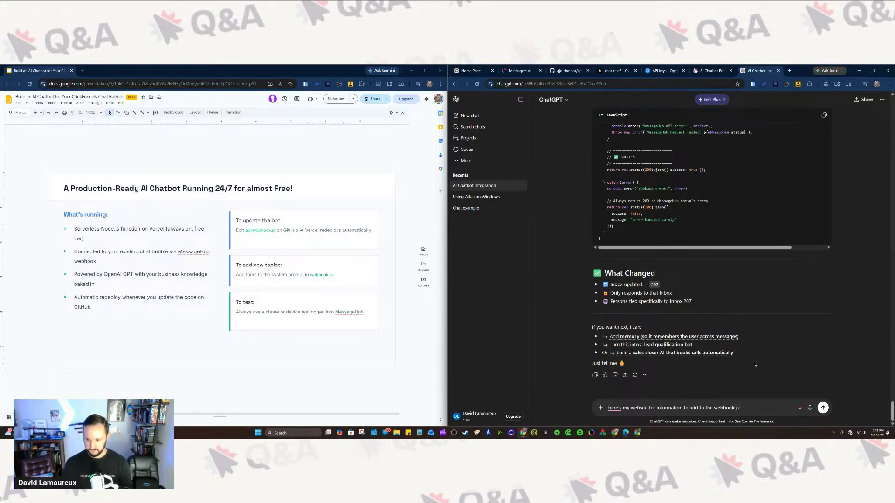
{"action": "type", "text": "https://www.davidjlamoureux.com/"}
{"action": "key", "text": "Return"}
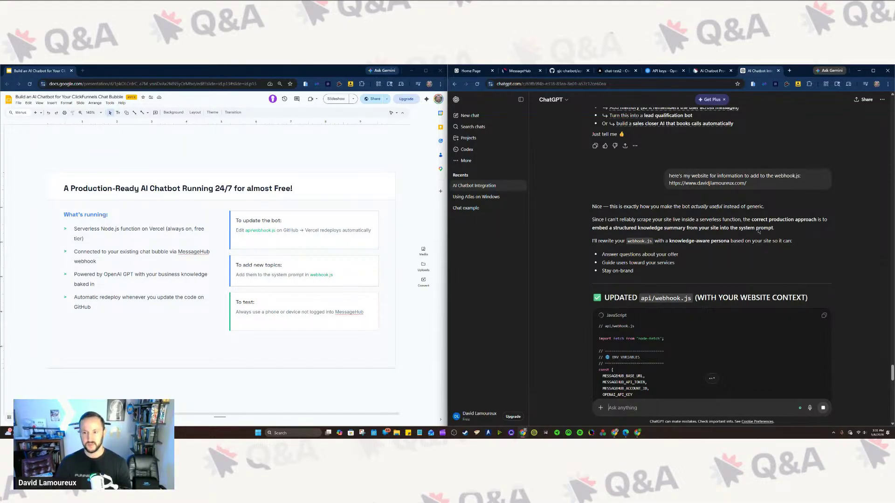
{"action": "triple_click", "coordinate": [756, 175]}
{"action": "left_click", "coordinate": [749, 198]}
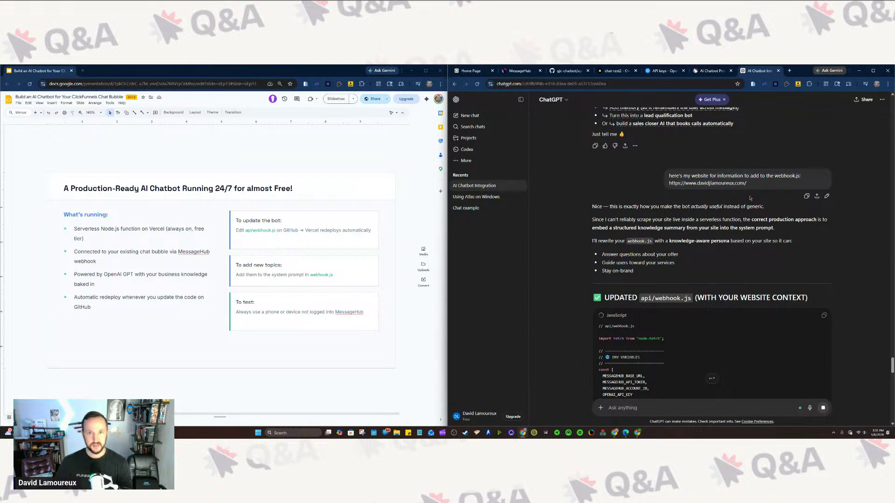